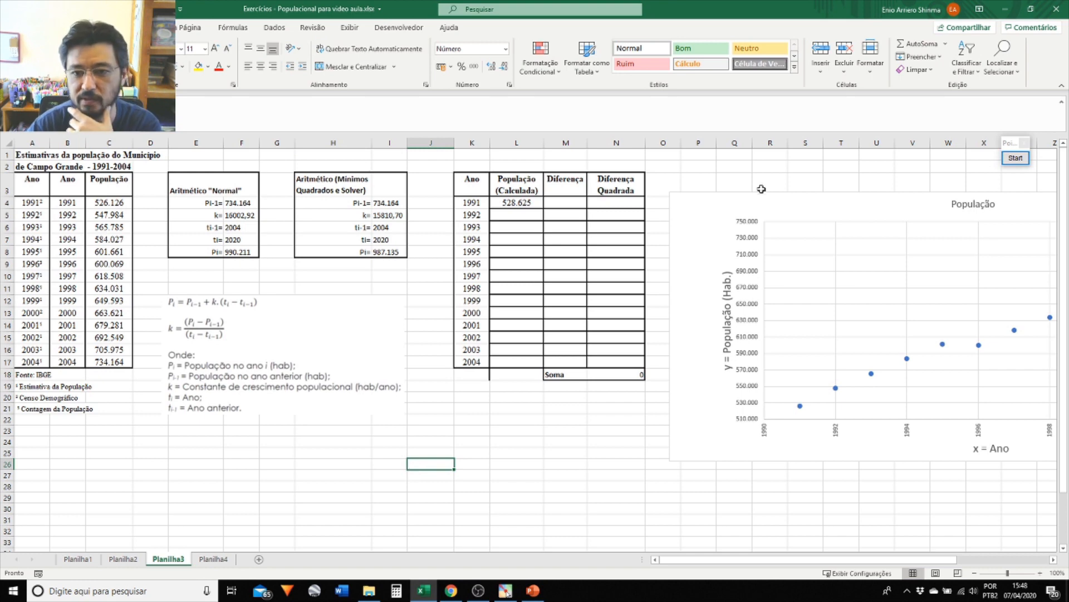
Move the População chart over the arithmetic tables and annotate it with a straight green line following the data points from 1991 past 2004.
left_click_drag(773, 206, 291, 236)
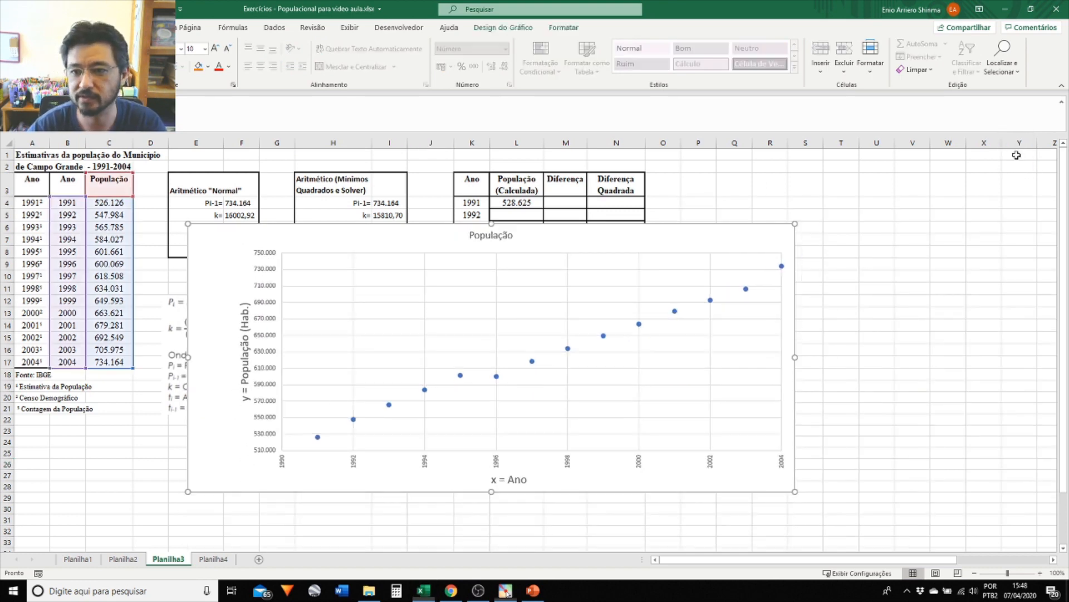
left_click(1016, 157)
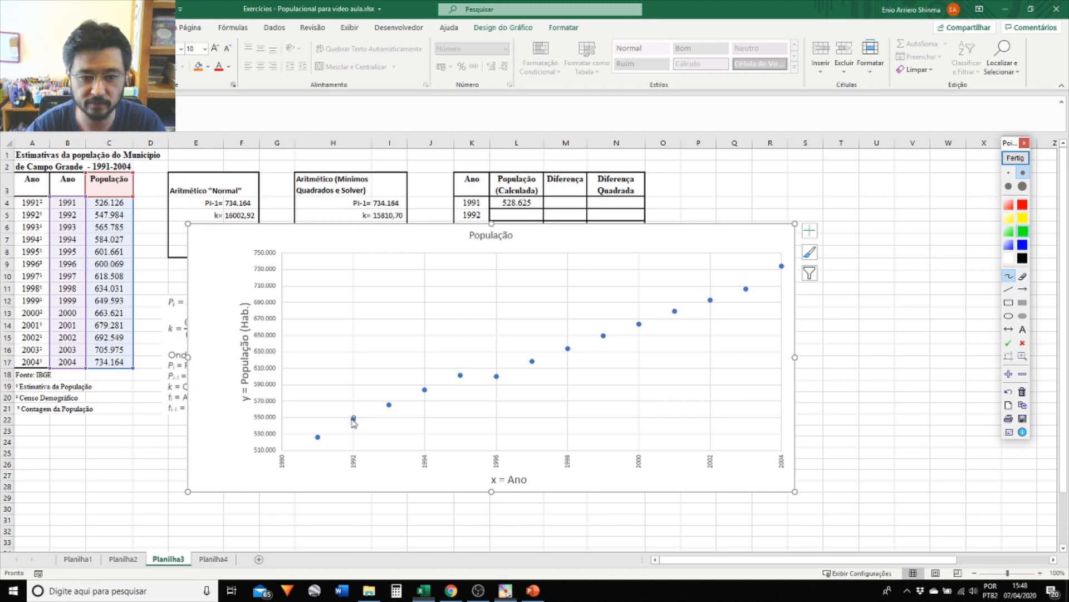
left_click(1009, 289)
left_click_drag(304, 444, 884, 232)
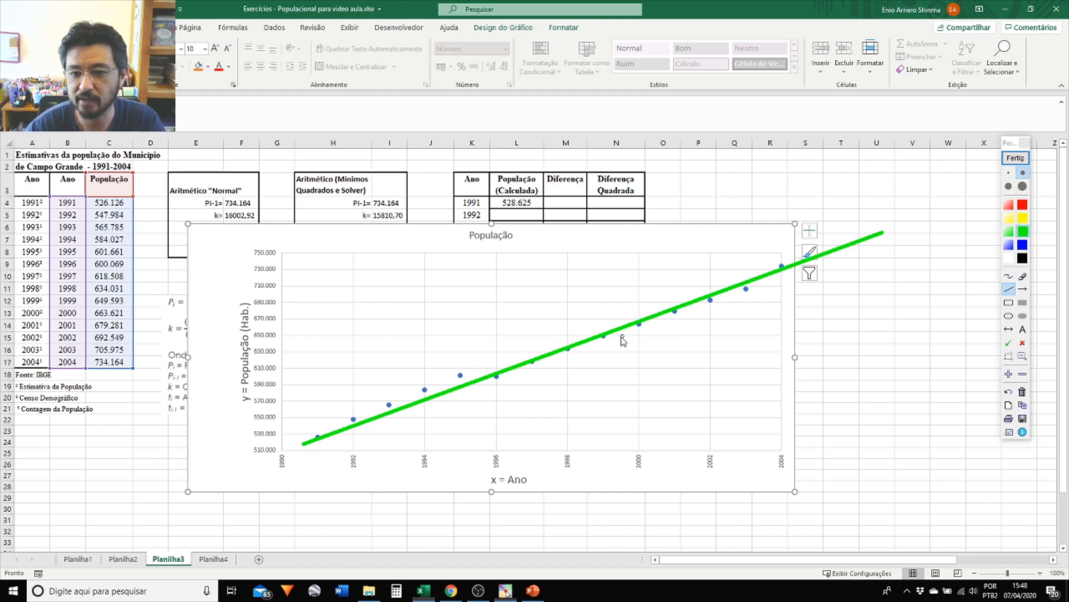
Mark in blue the gaps between the green line and several data points on the População chart, then end the annotation.
left_click(1019, 247)
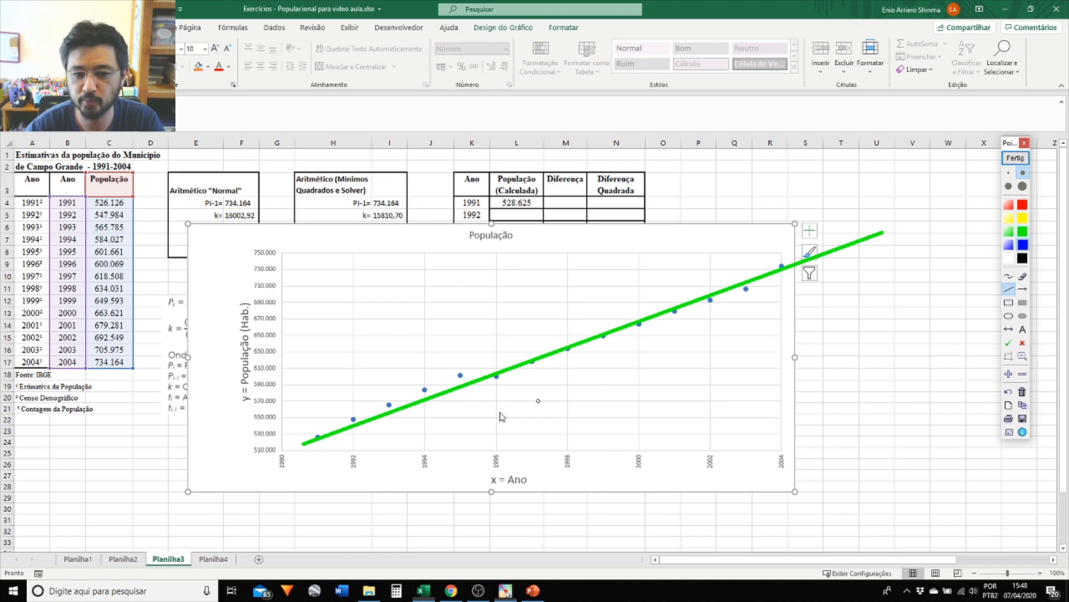
left_click_drag(424, 398, 425, 389)
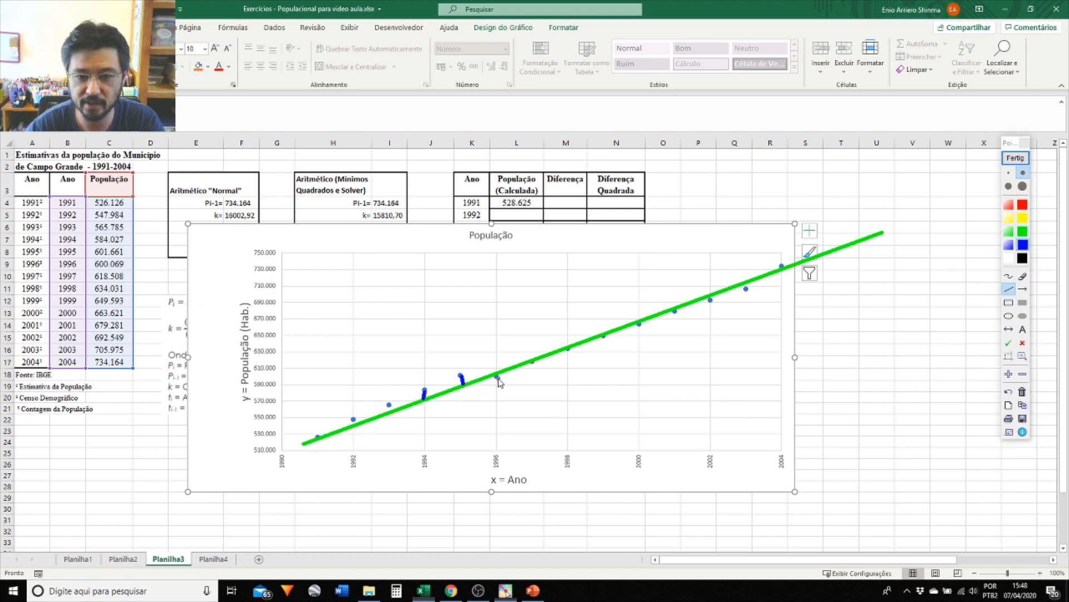
left_click_drag(711, 302, 745, 285)
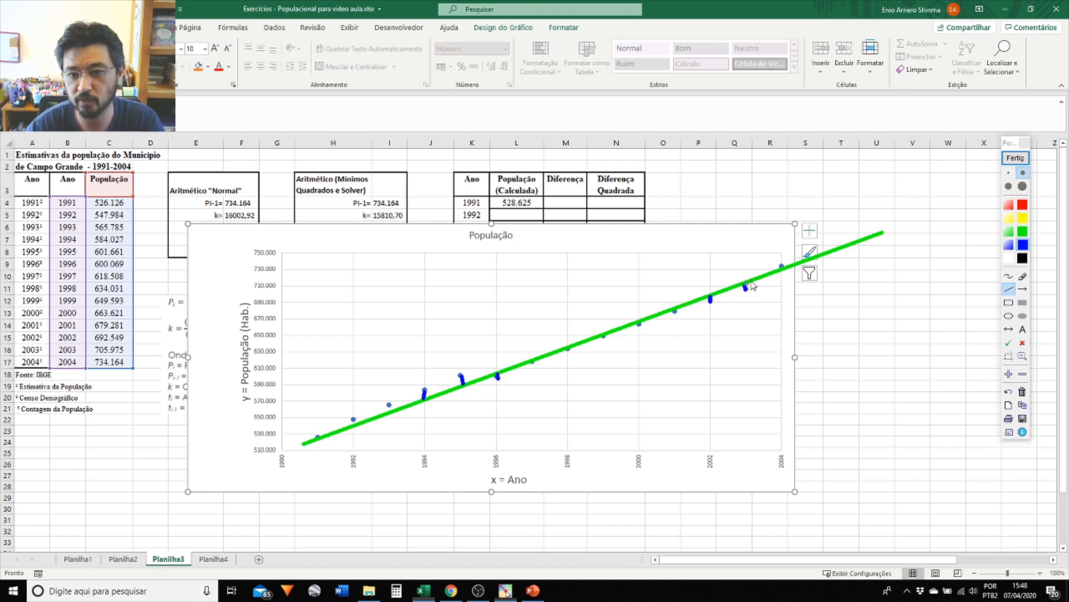
left_click(1016, 158)
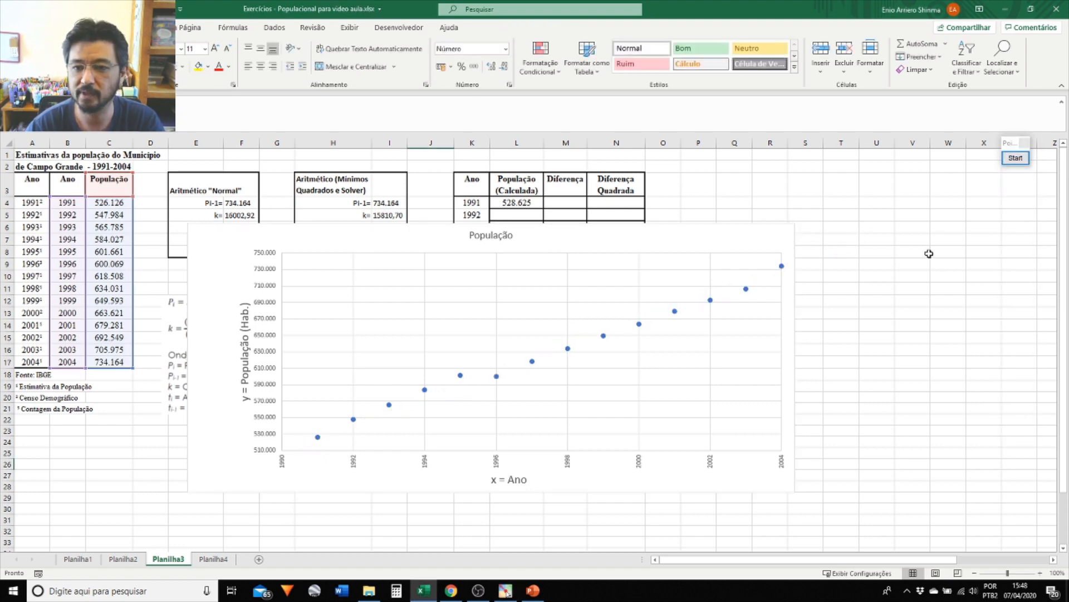
Move the População chart back beside the calculated population table, clear of the arithmetic tables and formulas.
left_click_drag(640, 234, 919, 238)
left_click_drag(660, 247, 868, 231)
left_click(372, 499)
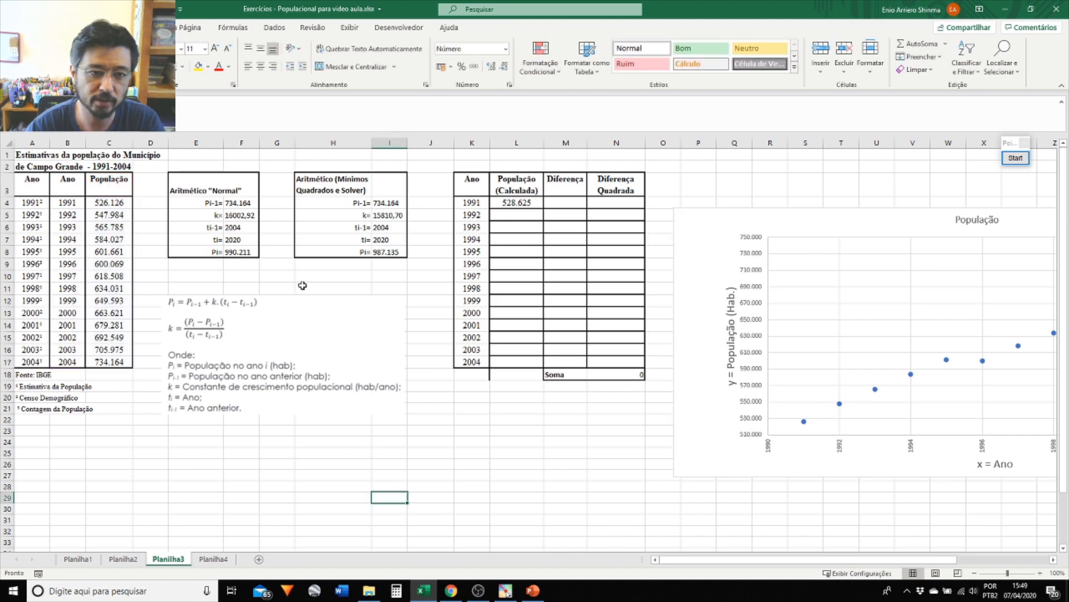
Reference the 2004 population with =C17 as Pi-1 in the "Aritmético (Mínimos Quadrados e Solver)" table.
left_click_drag(203, 187, 244, 253)
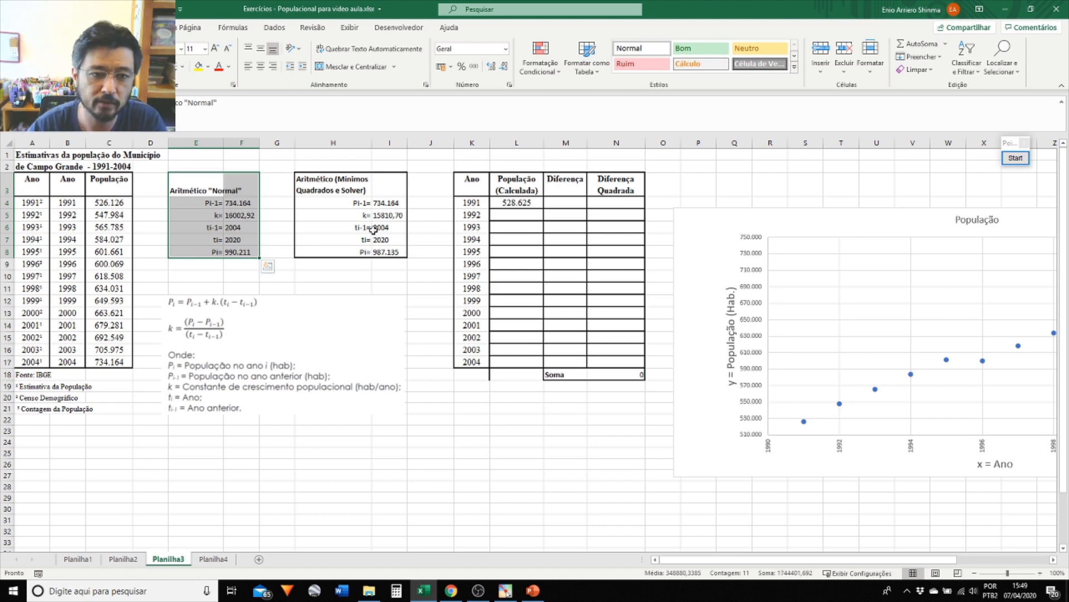
left_click(388, 204)
type("=C17")
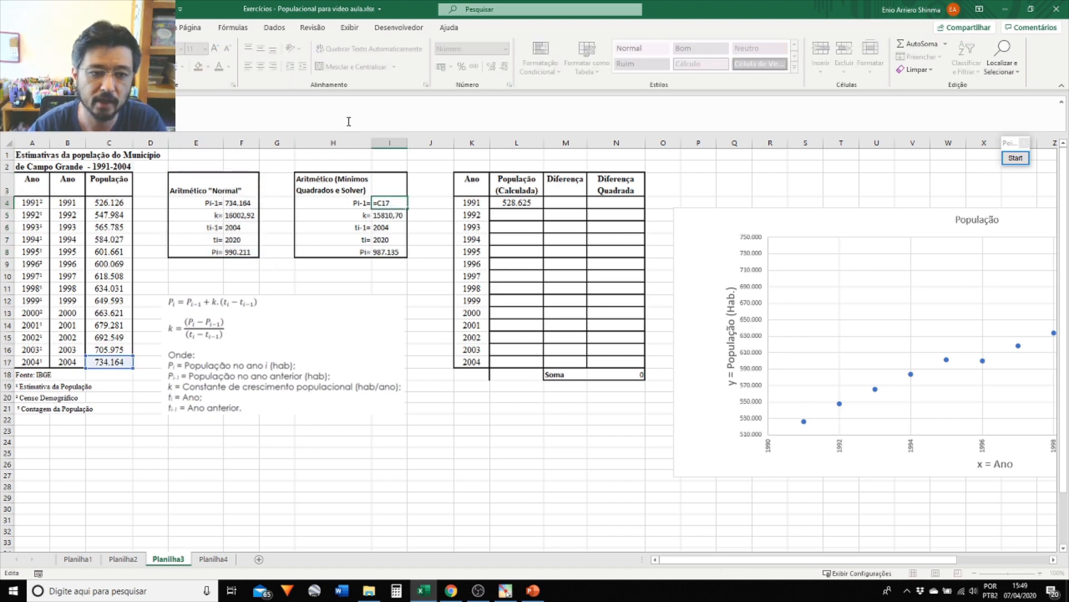
key("Return")
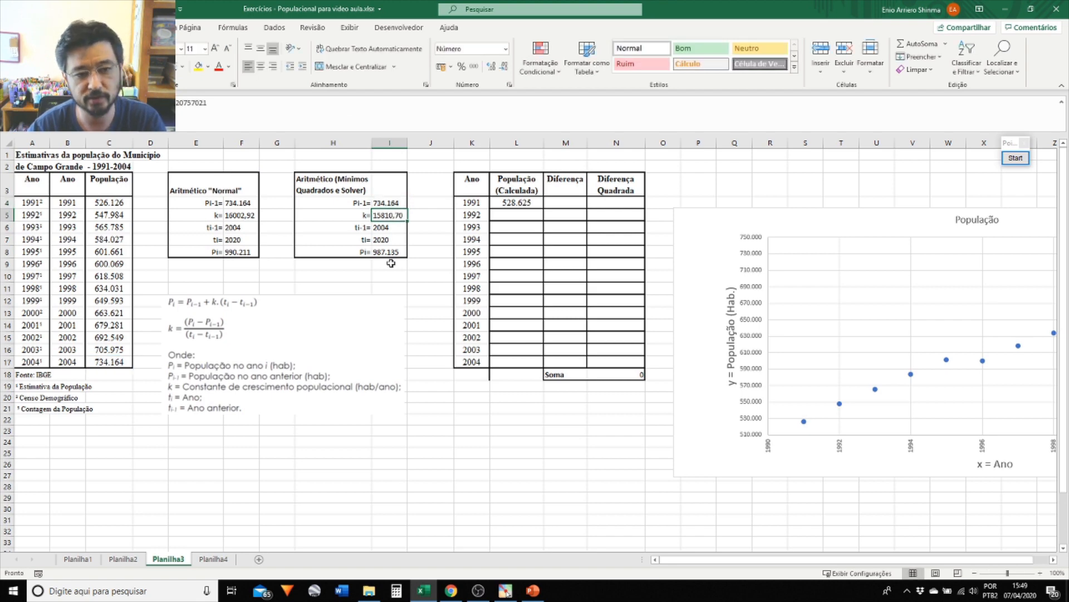
Annotate a blue box around the k formula and a blue arrow pointing at k in the Mínimos Quadrados table, then end the annotation.
left_click(1021, 161)
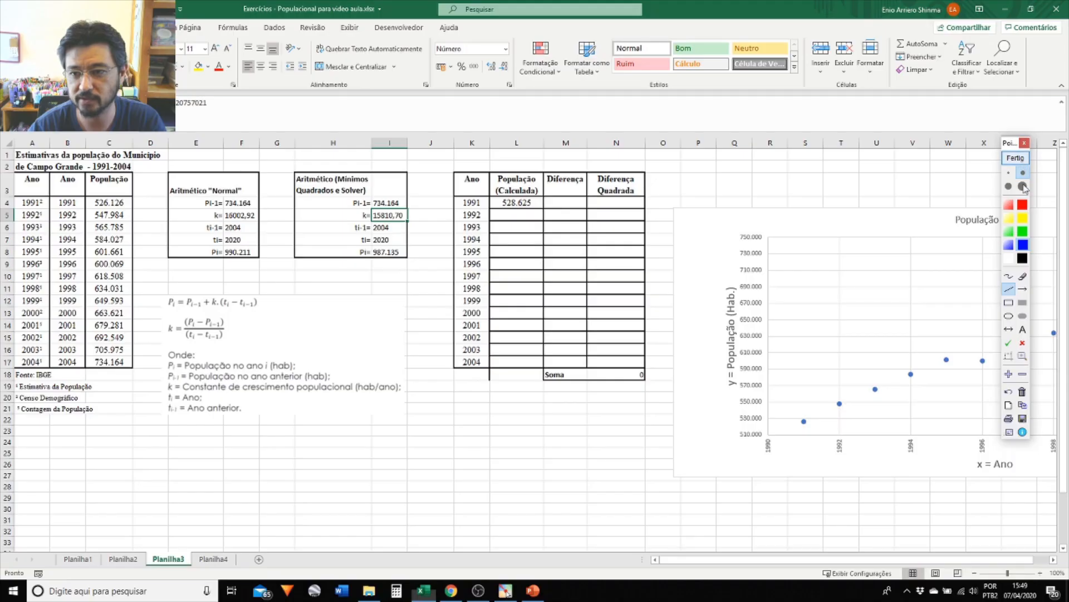
left_click(1022, 173)
mouse_move(170, 316)
left_mouse_down()
mouse_move(238, 322)
mouse_move(234, 312)
mouse_move(232, 349)
mouse_move(168, 349)
mouse_move(166, 316)
left_mouse_up()
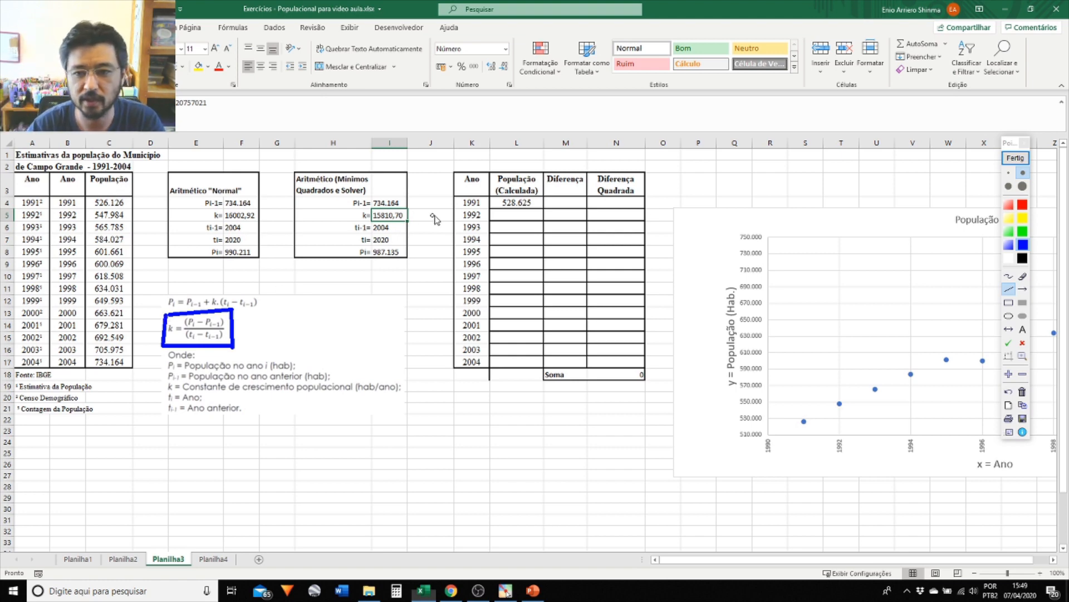
left_click(1024, 288)
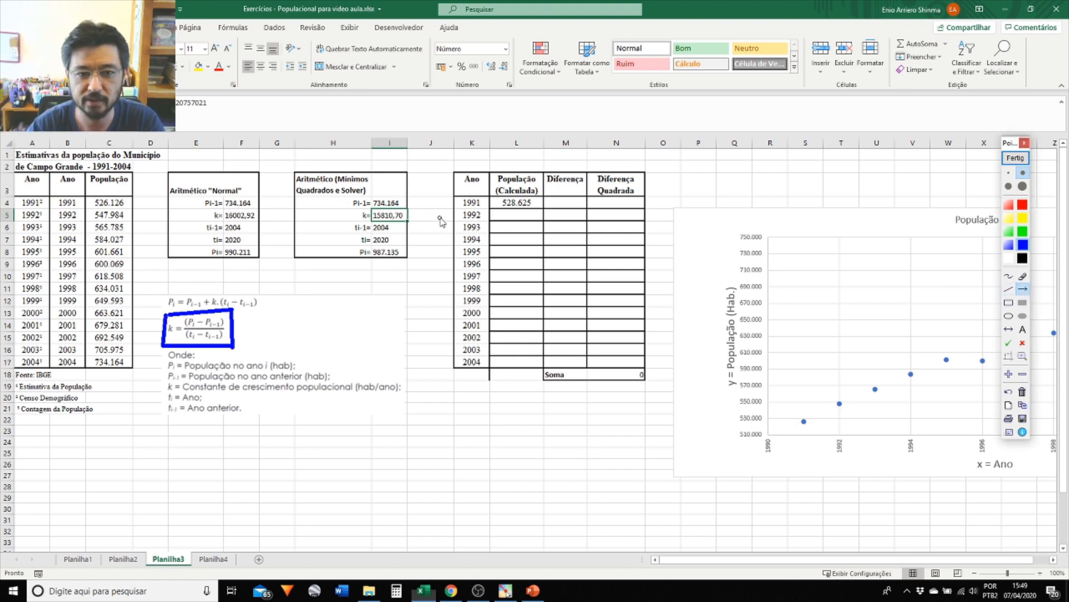
left_click_drag(449, 217, 417, 217)
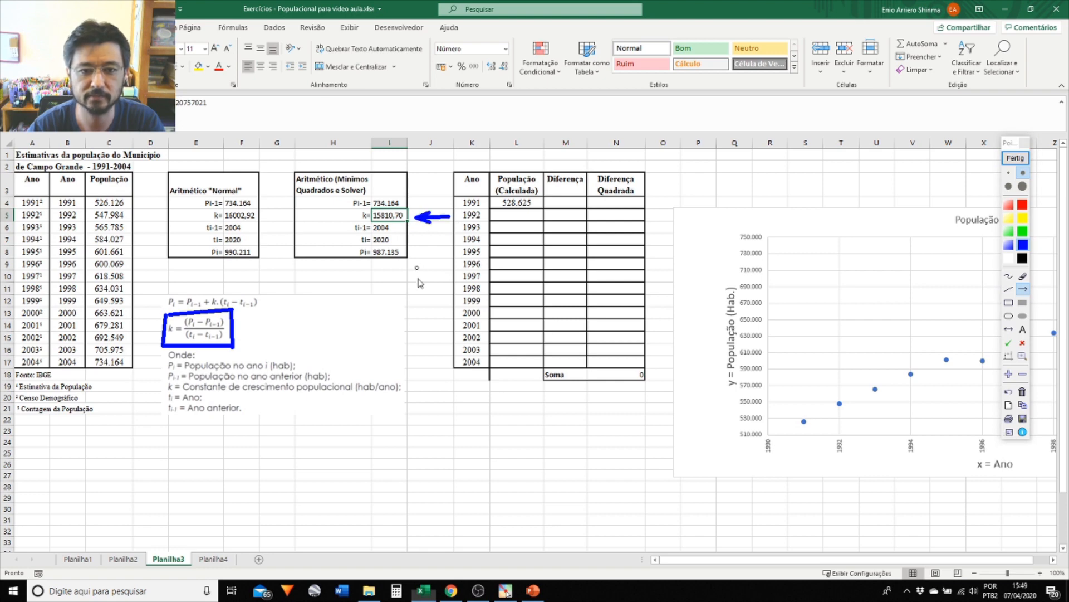
left_click(1015, 157)
Annotate blue arrows pointing at the k values in both the "Normal" and Mínimos Quadrados tables.
left_click_drag(250, 220, 250, 217)
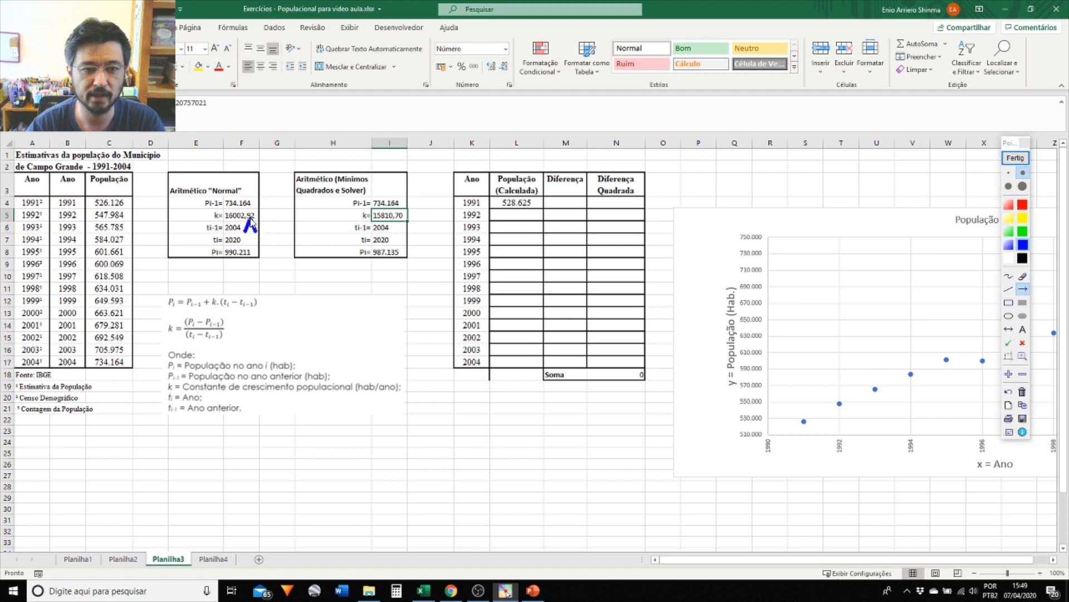
left_click(1016, 158)
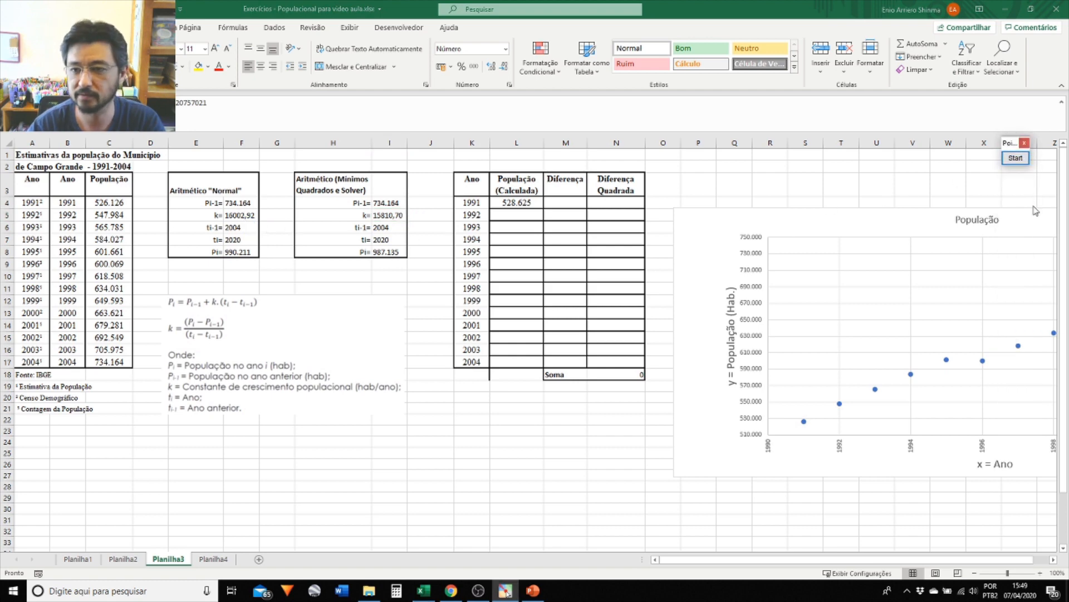
left_click(1016, 158)
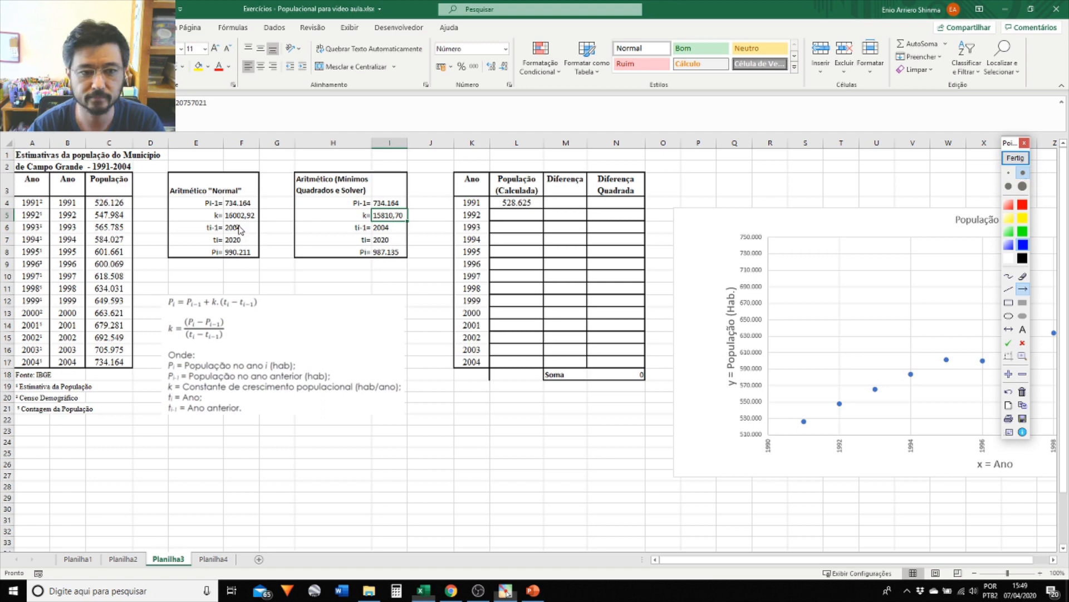
left_click_drag(289, 241, 261, 216)
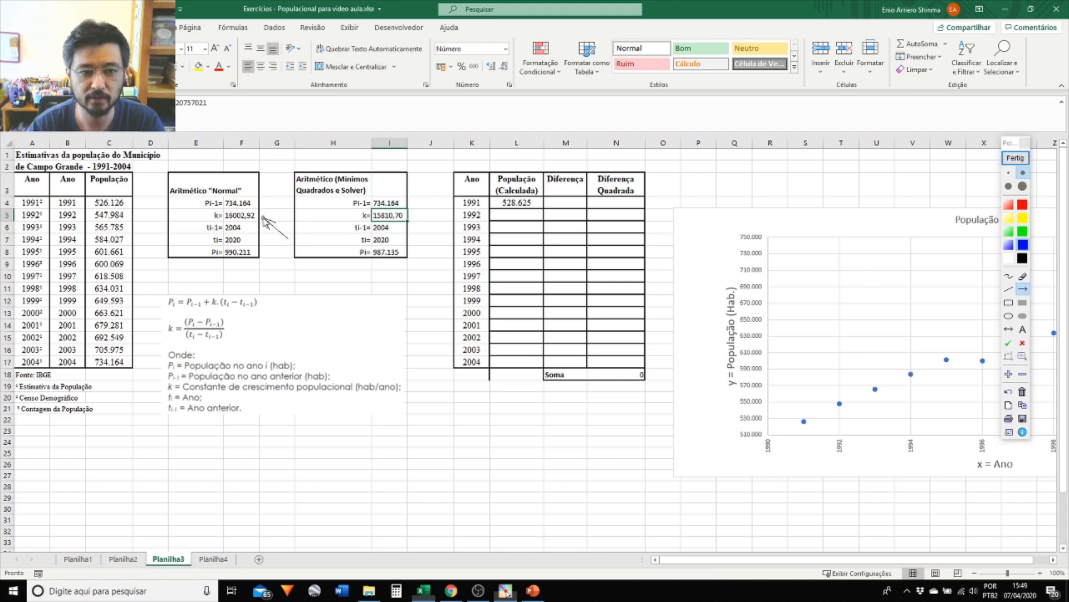
left_click_drag(439, 240, 409, 218)
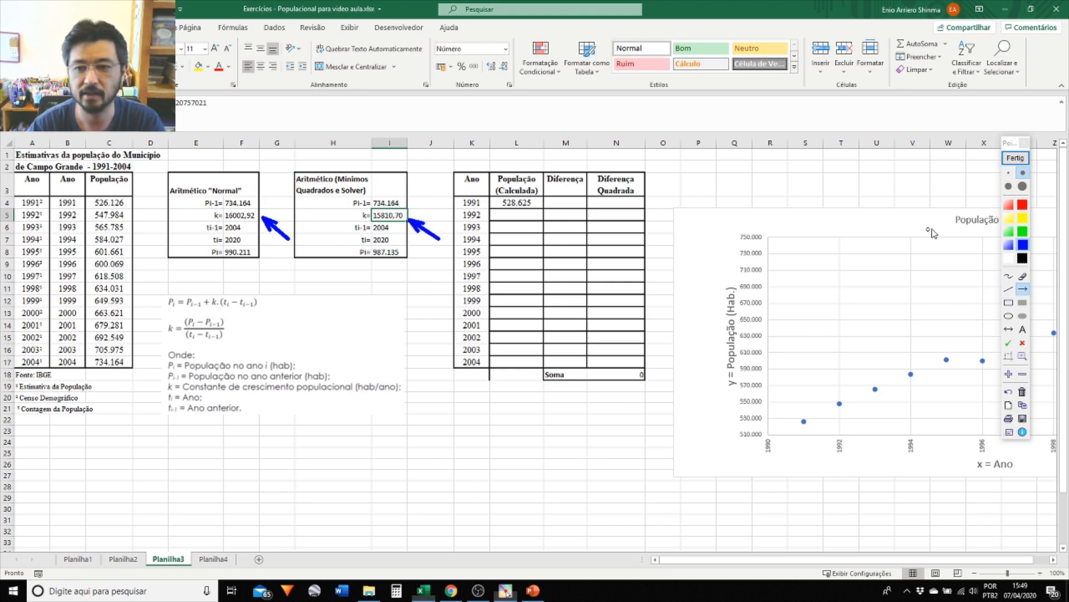
Outline the "Normal" and Mínimos Quadrados tables with blue straight lines, then end the annotation.
left_click(1010, 290)
left_click_drag(295, 162, 292, 261)
mouse_move(292, 260)
left_mouse_down()
mouse_move(408, 262)
mouse_move(412, 168)
mouse_move(295, 163)
mouse_move(259, 265)
mouse_move(160, 254)
mouse_move(161, 167)
mouse_move(256, 171)
left_mouse_up()
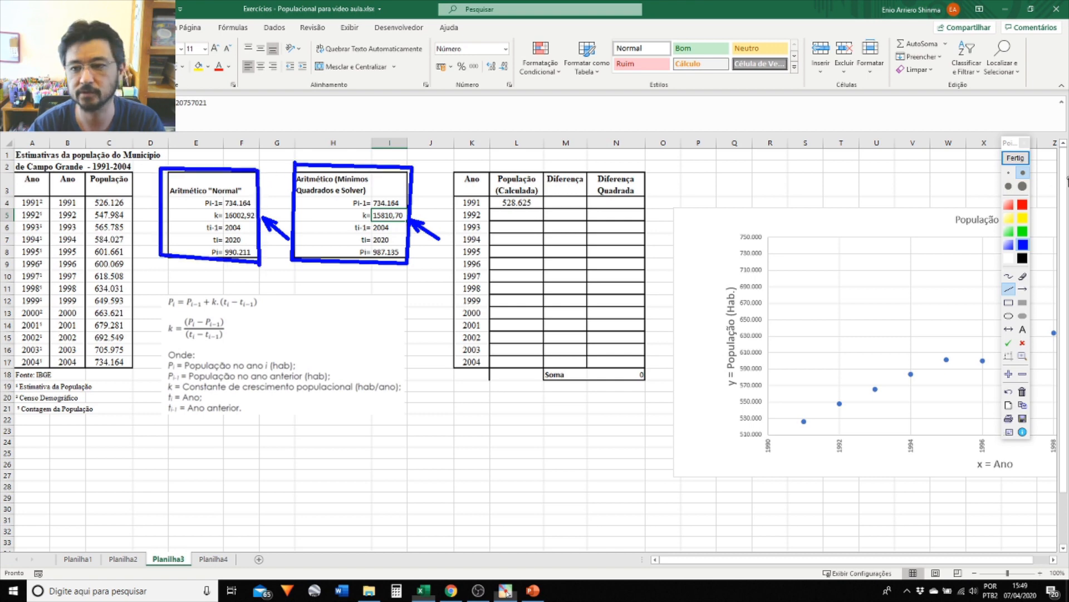
left_click(1015, 160)
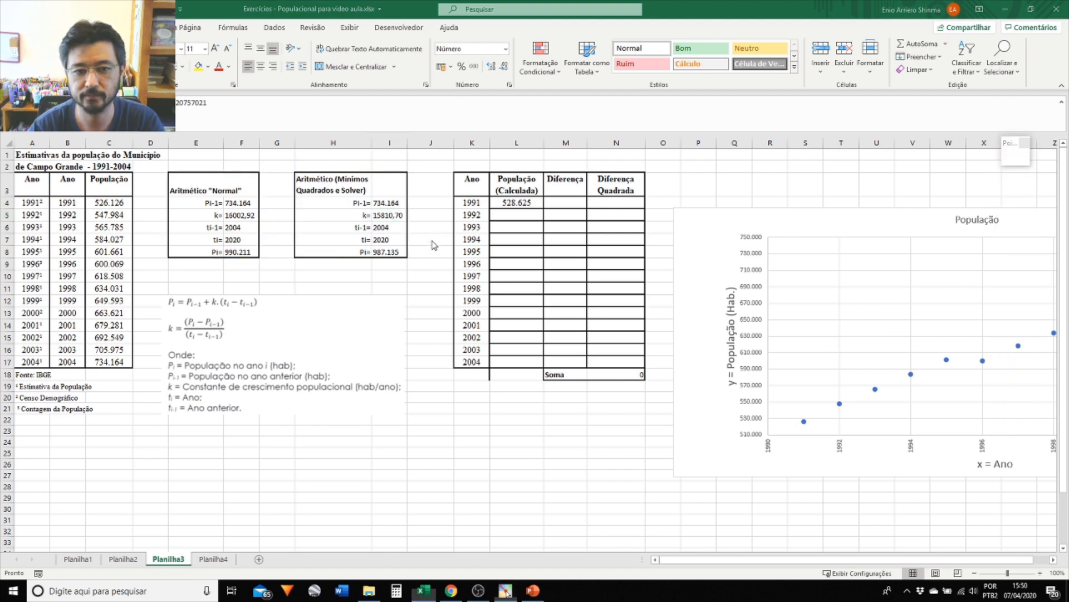
Compare the content of the k cell in the Mínimos Quadrados table with the k formula in the "Normal" table.
left_click(395, 222)
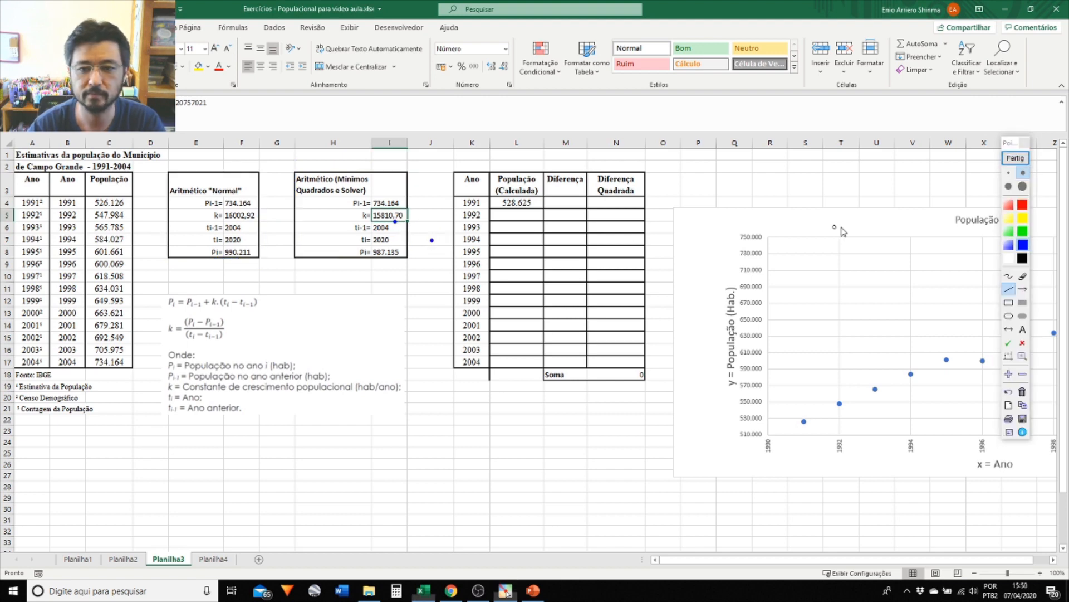
left_click(1021, 161)
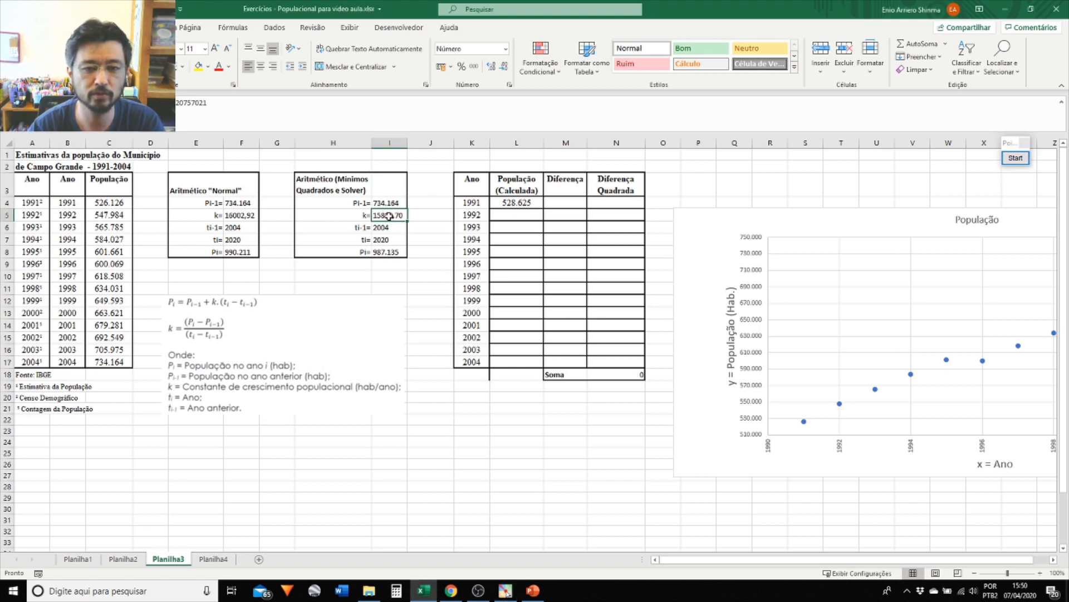
left_click(250, 115)
key("Return")
left_click(242, 215)
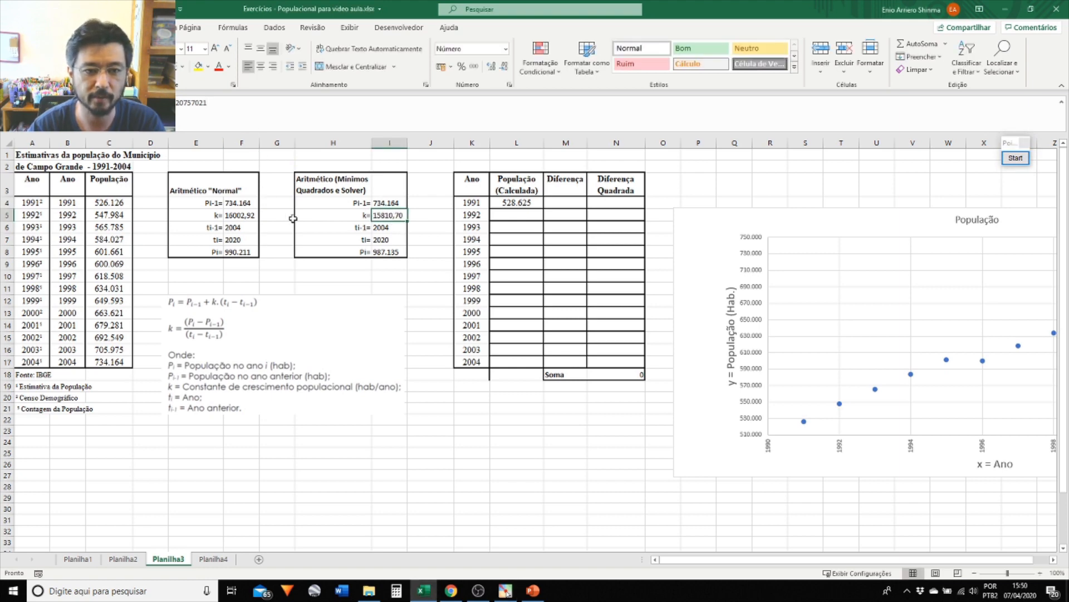
left_click(226, 104)
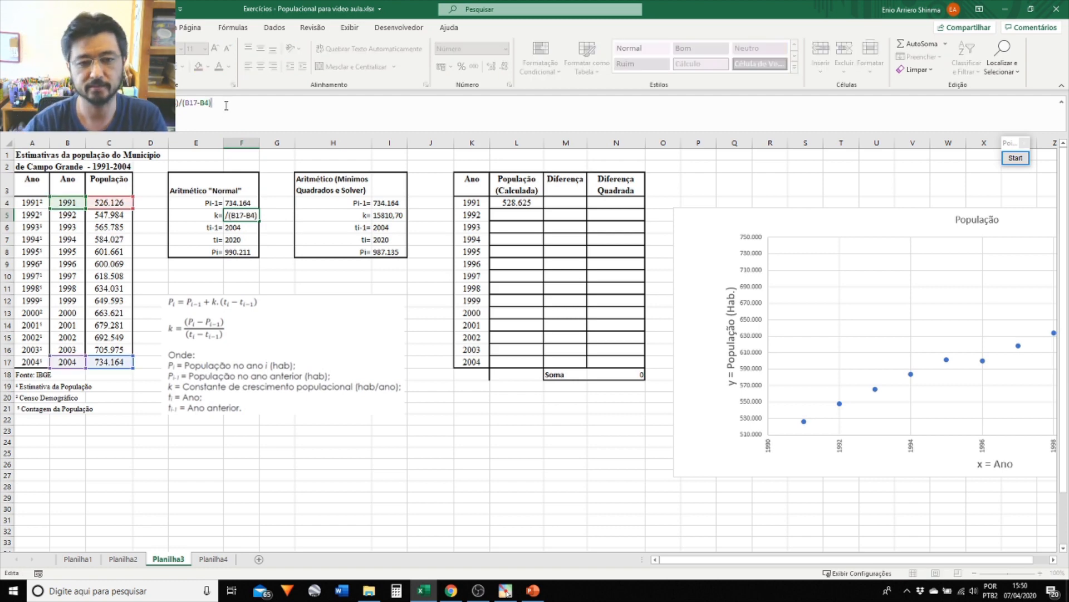
left_click(538, 441)
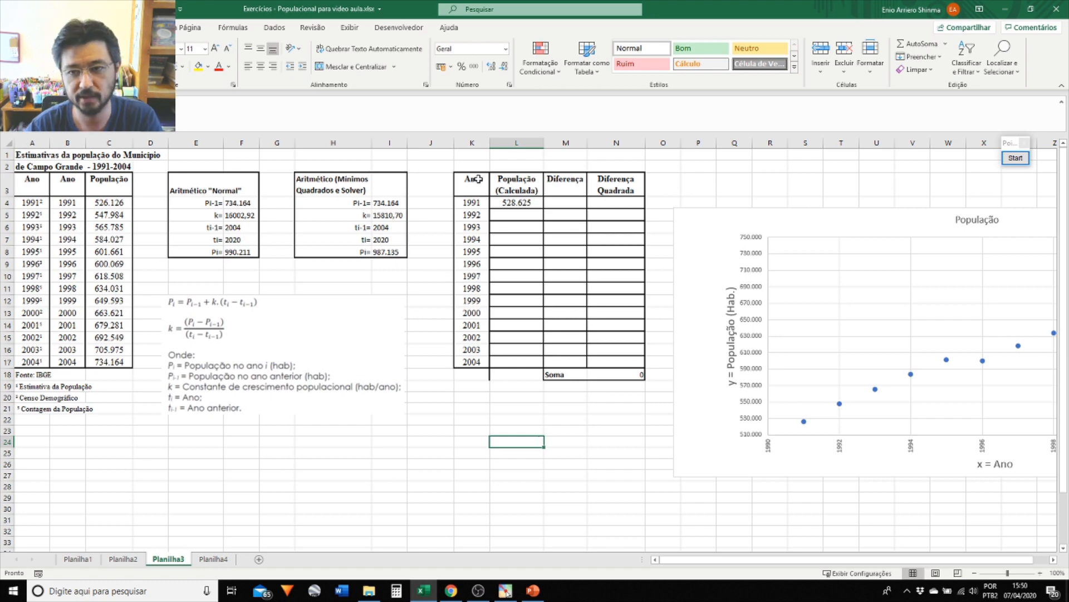
Annotate a blue box around the whole calculated population and differences table, then end the annotation.
left_click(1016, 157)
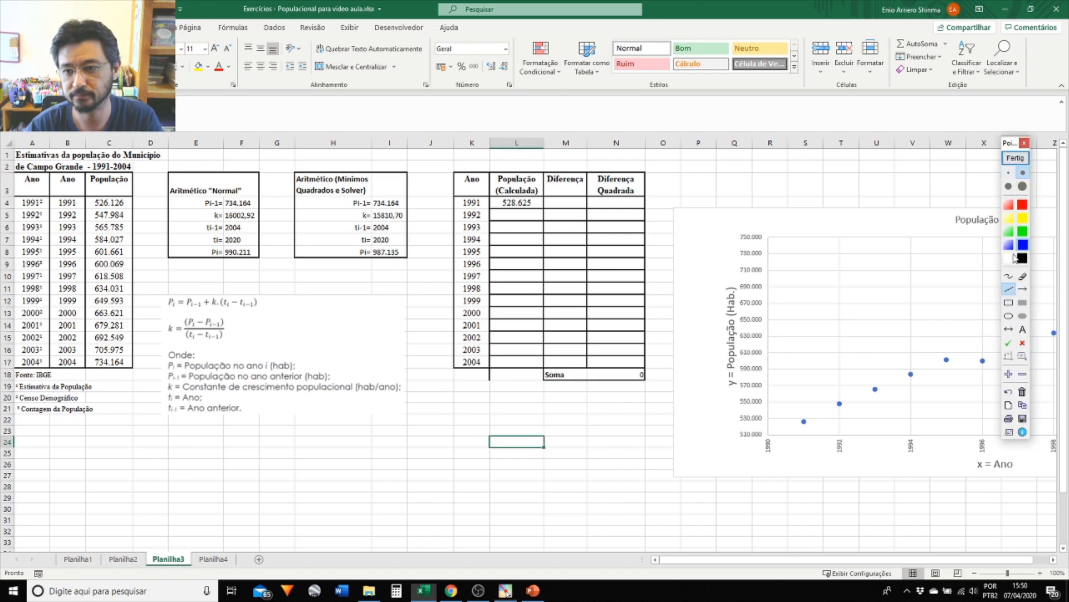
mouse_move(451, 168)
left_mouse_down()
mouse_move(452, 384)
mouse_move(653, 381)
mouse_move(653, 154)
mouse_move(654, 165)
mouse_move(454, 169)
left_mouse_up()
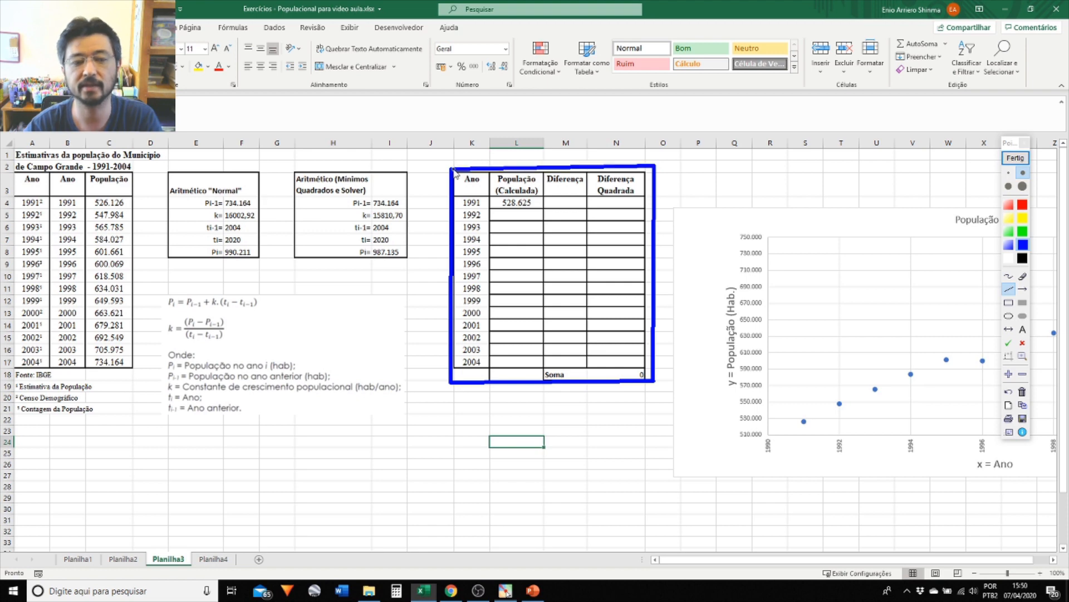
left_click(1027, 161)
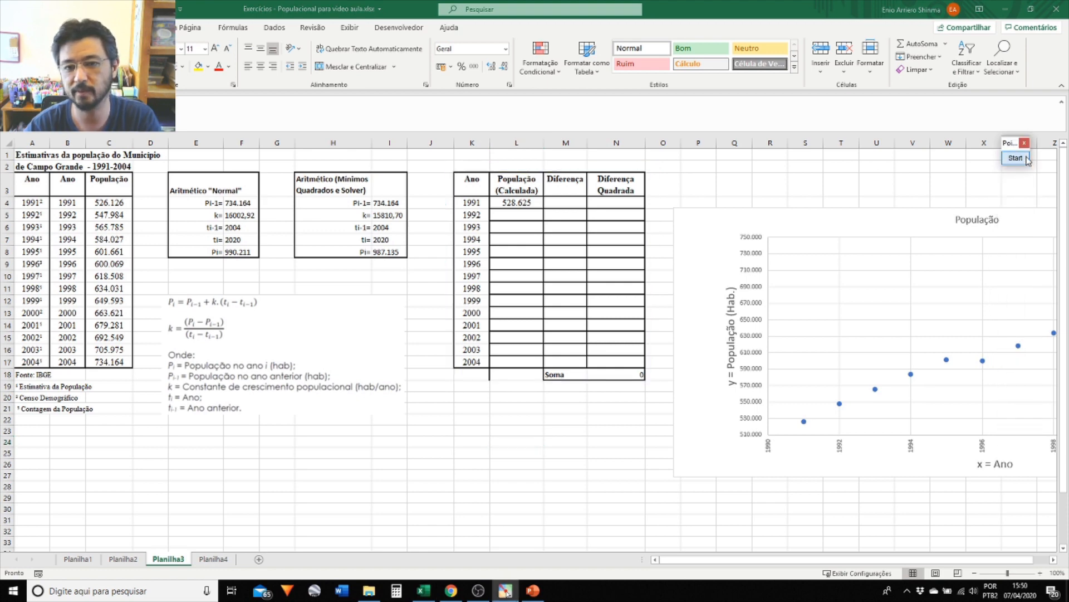
Inspect the 1991 calculated population formula in L4 and the cells it references.
left_click(509, 205)
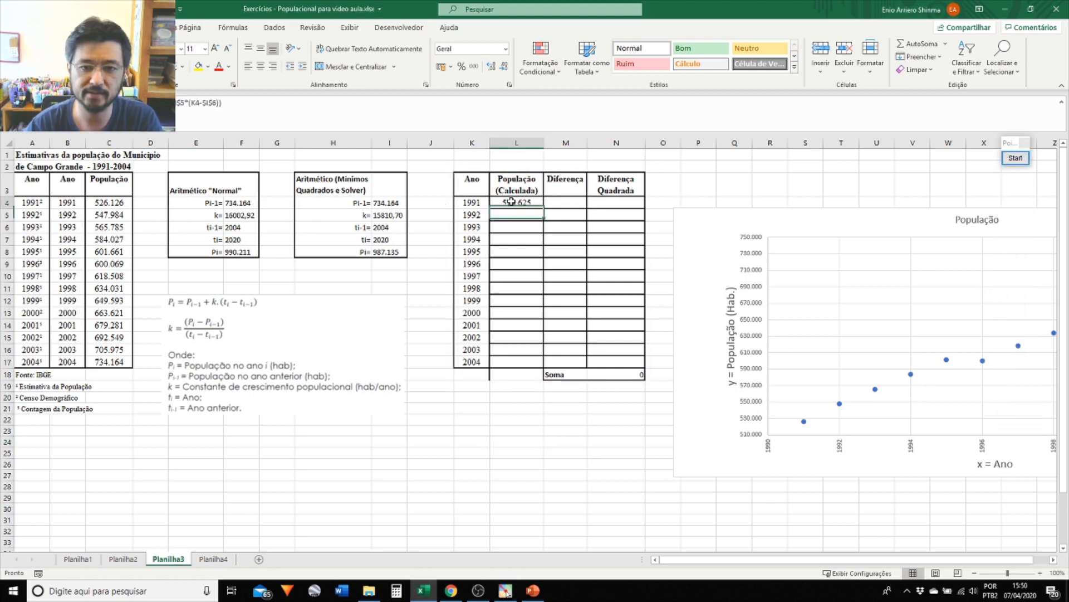
left_click(281, 101)
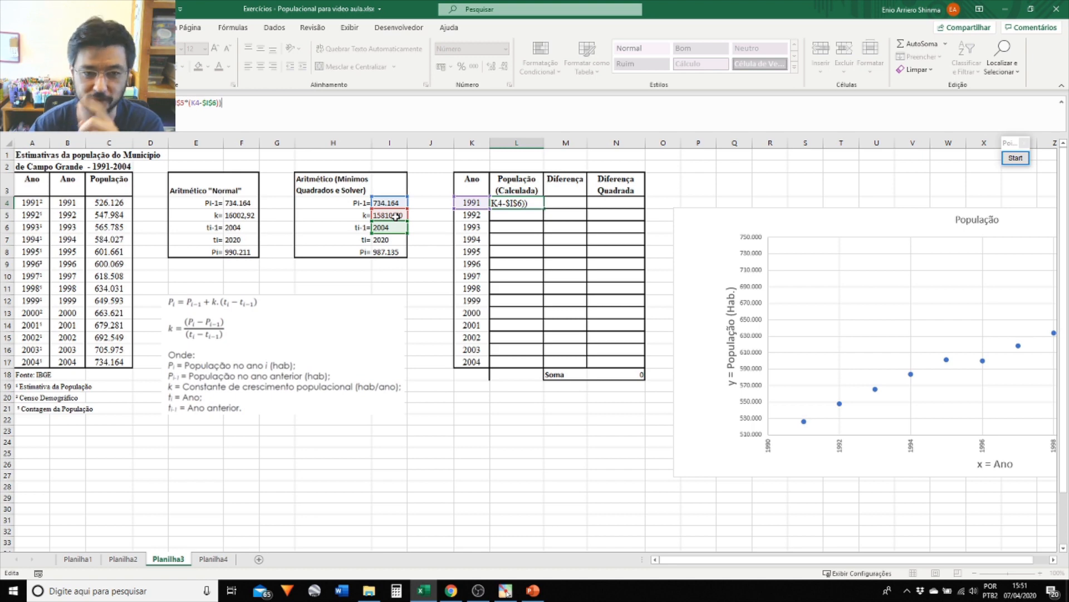
left_click(429, 304)
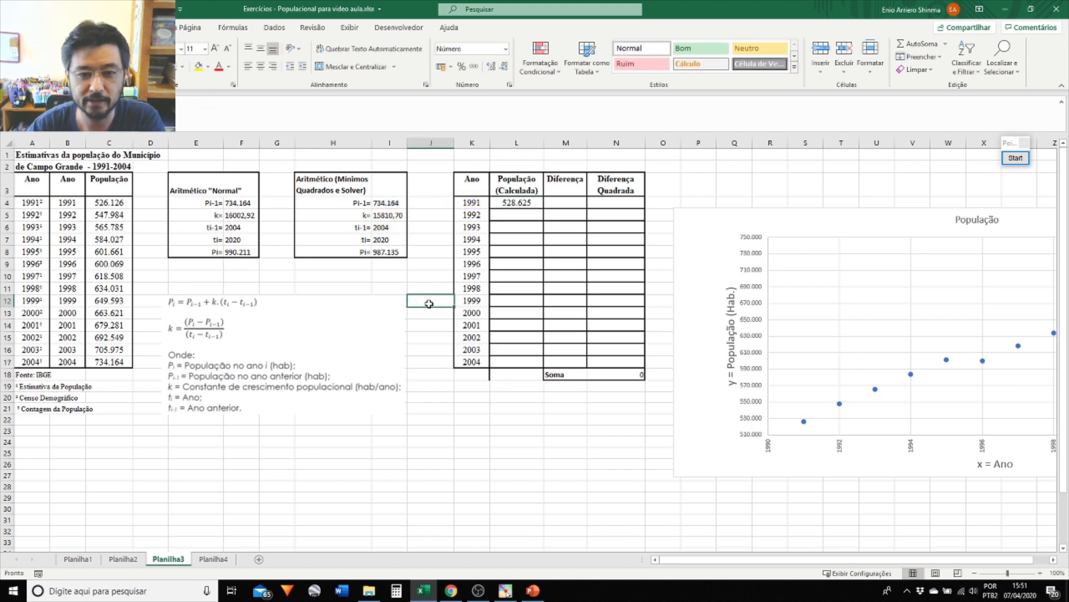
left_click(517, 202)
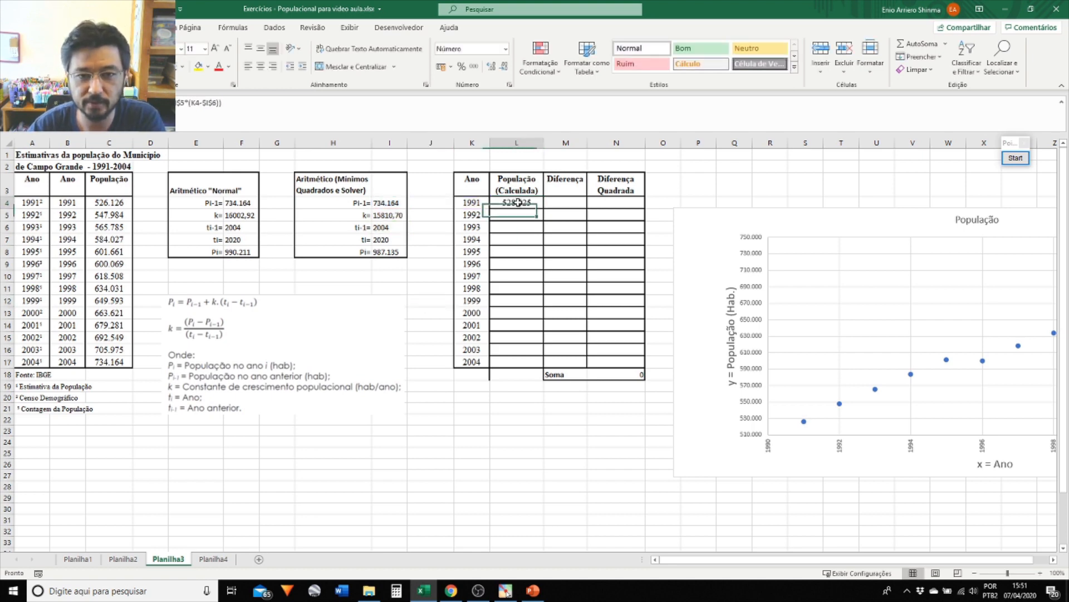
left_click(315, 118)
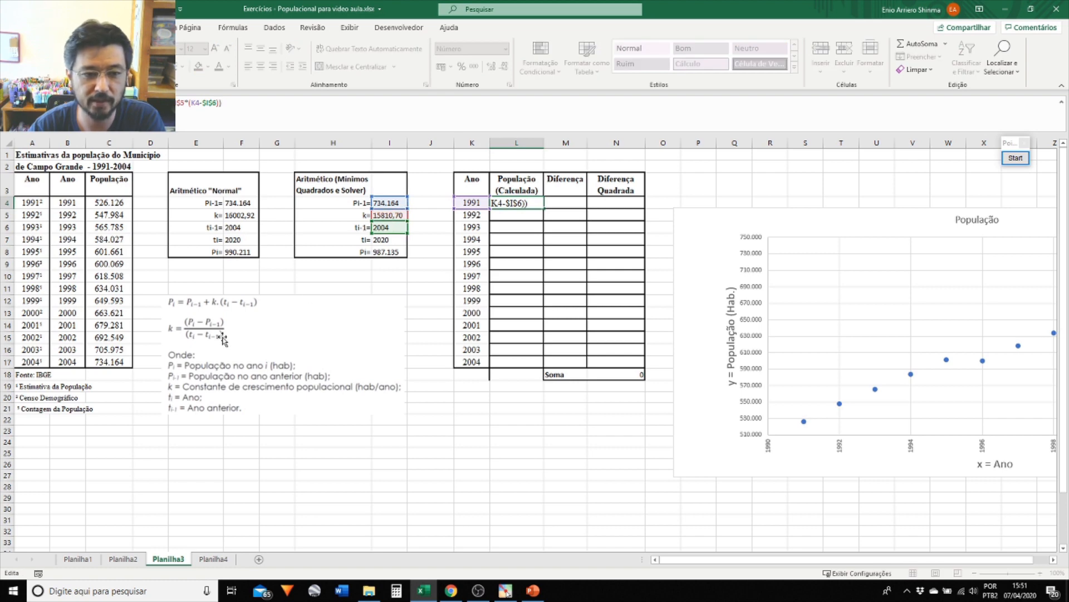
Fill the 1991 calculated population formula from L4 down through 2004 in L17.
left_click(371, 288)
left_click(532, 204)
left_click_drag(544, 207, 540, 363)
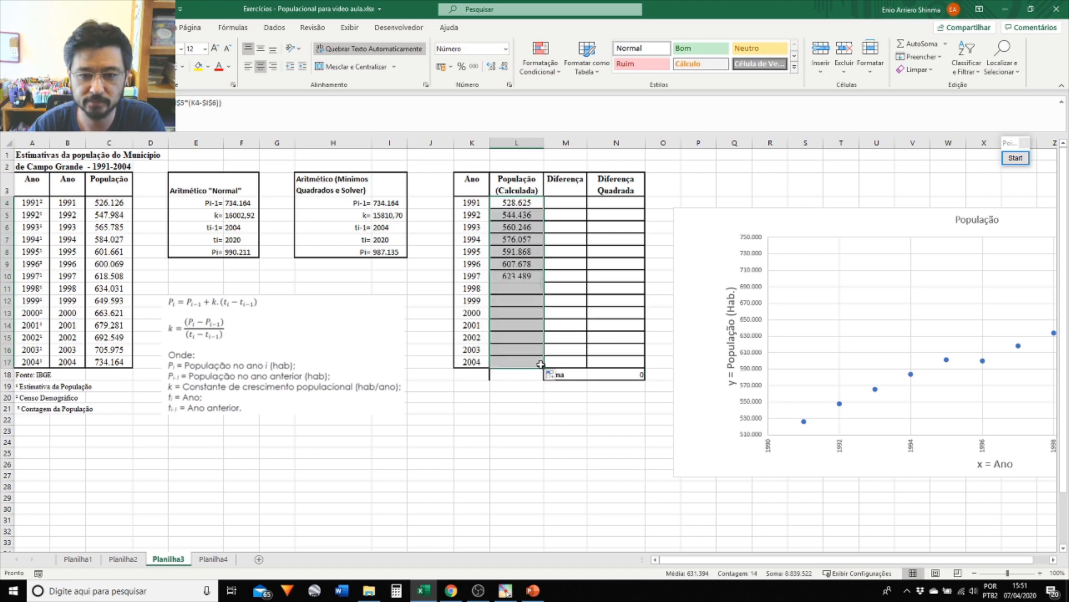
Examine the calculated populations from 1991 to 2004 and the Mínimos Quadrados k cell their formulas depend on.
left_click(523, 218)
left_click(525, 250)
left_click(525, 286)
left_click(524, 303)
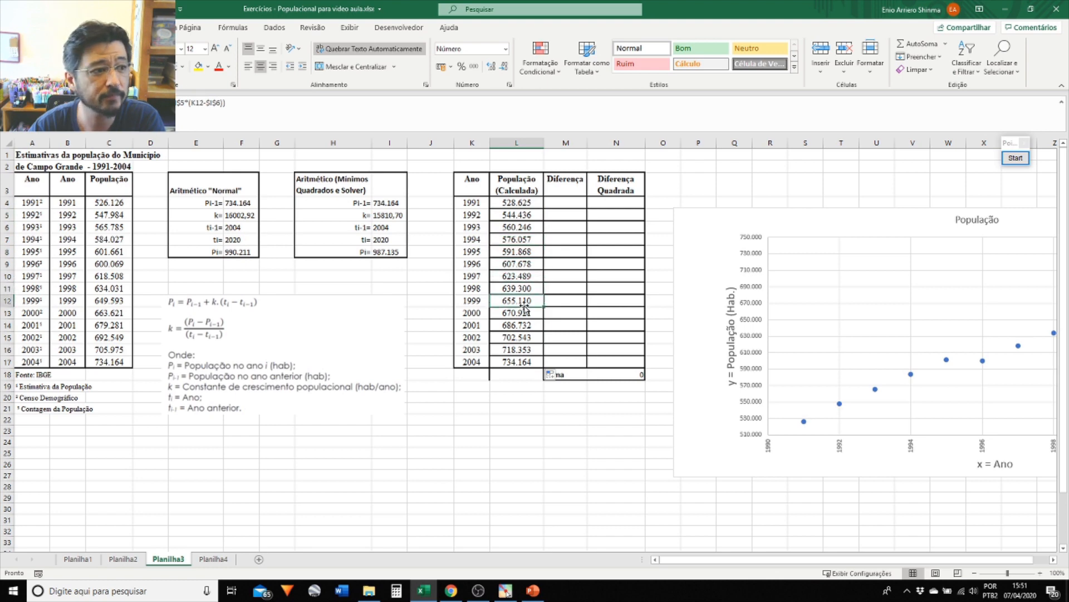
left_click(531, 363)
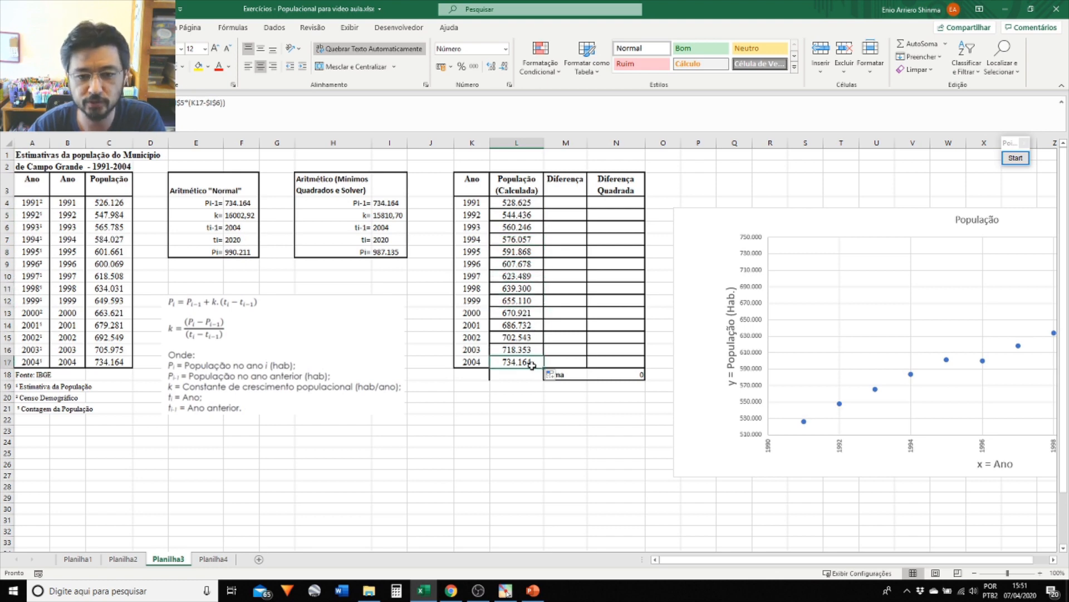
left_click(389, 217)
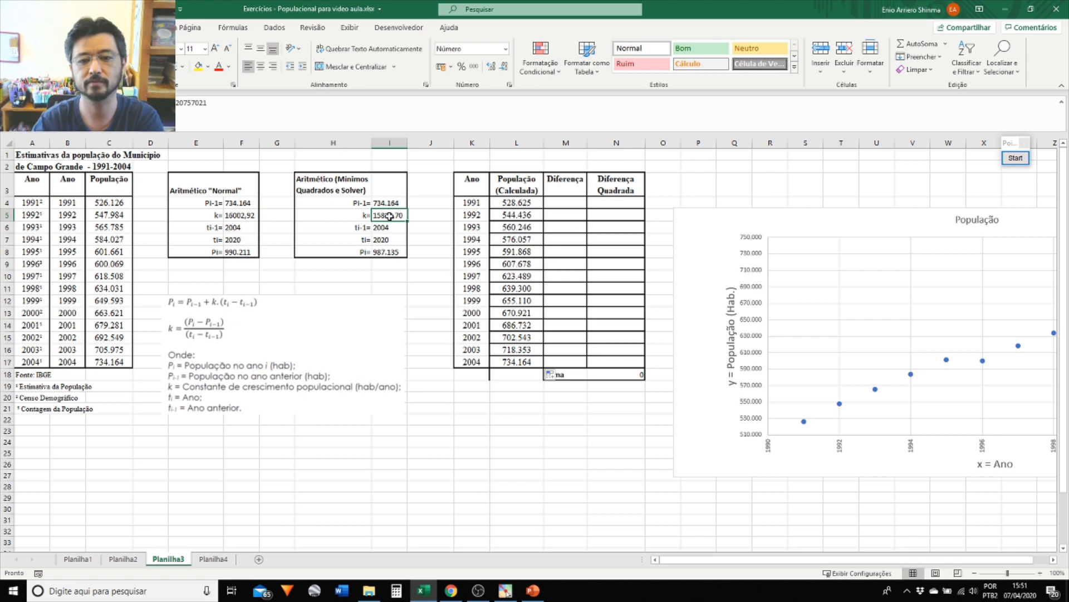
left_click(526, 362)
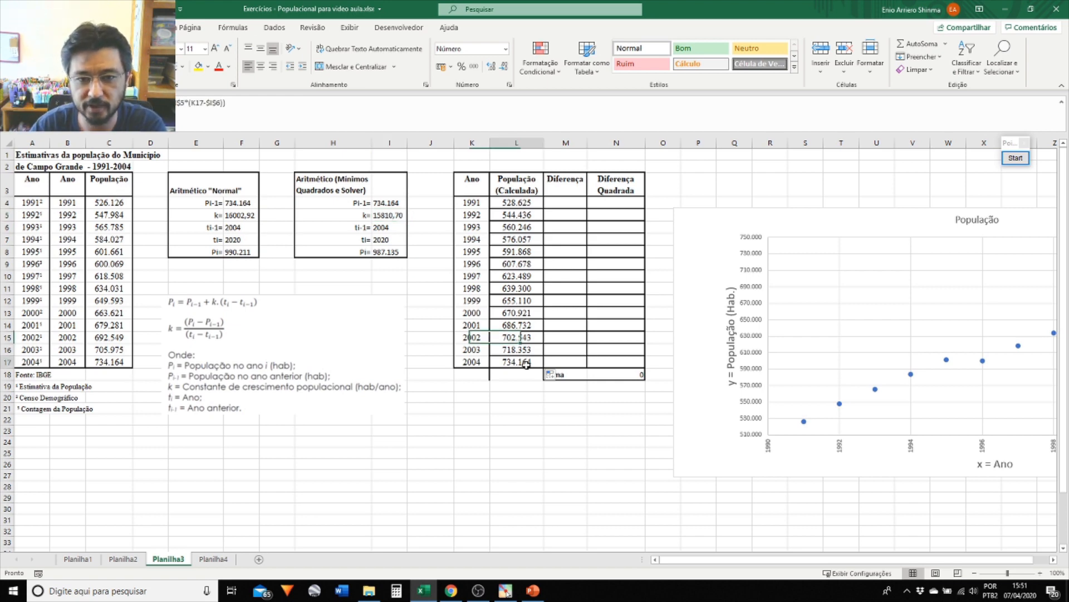
left_click(524, 202)
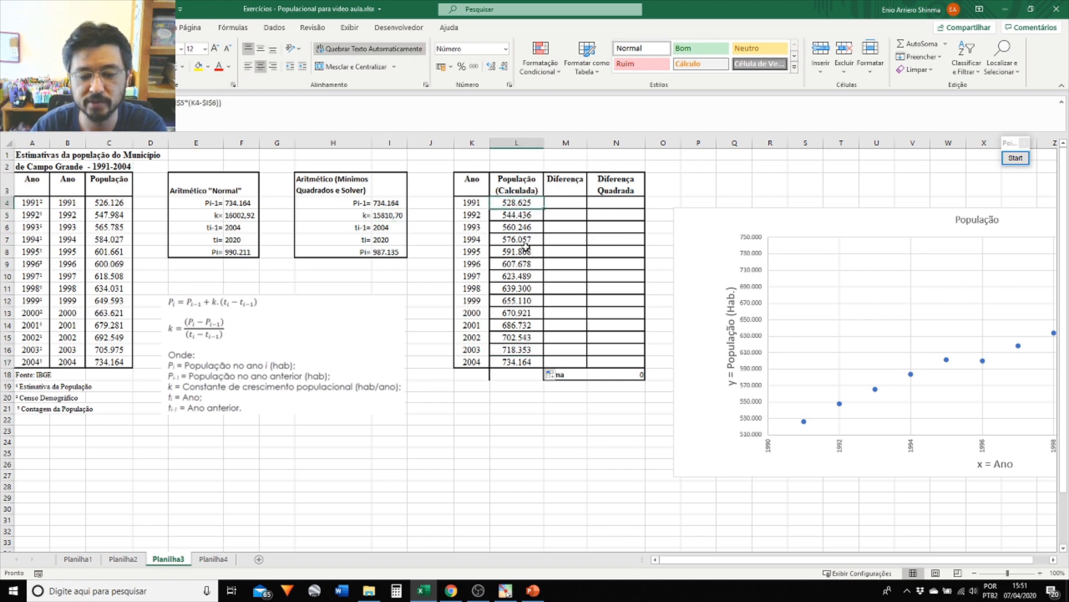
left_click(523, 361)
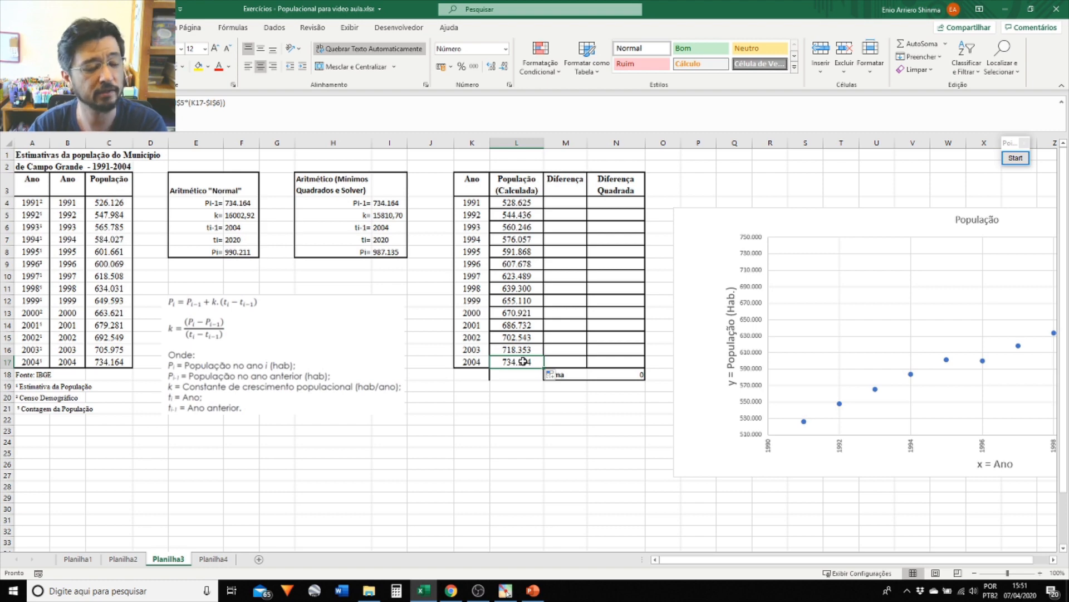
Set k in the Mínimos Quadrados table to 1 and compare the calculated populations with the observed ones in column C.
left_click(394, 216)
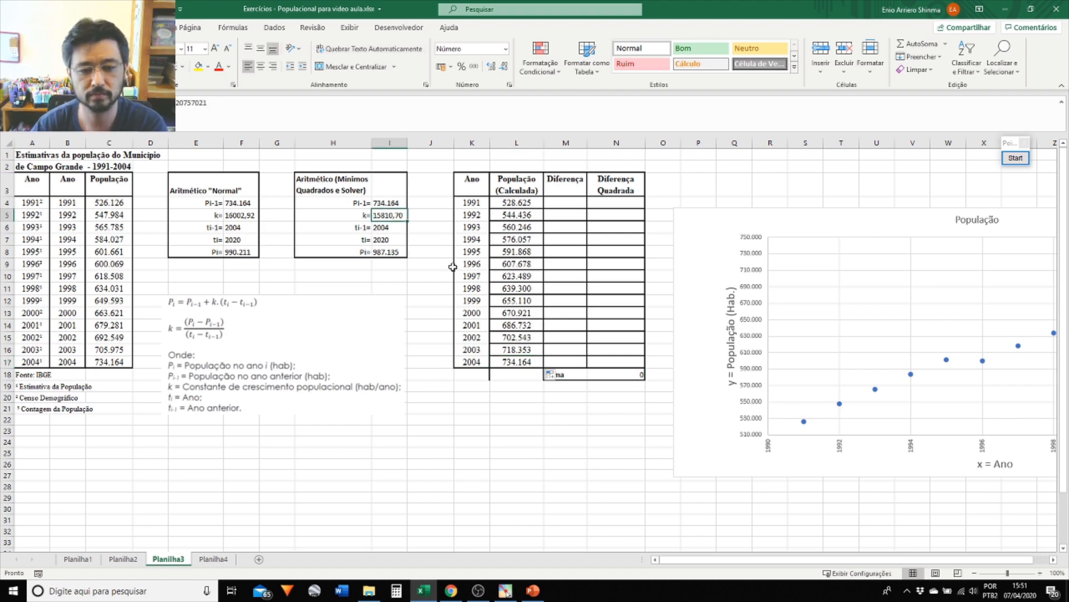
type("1")
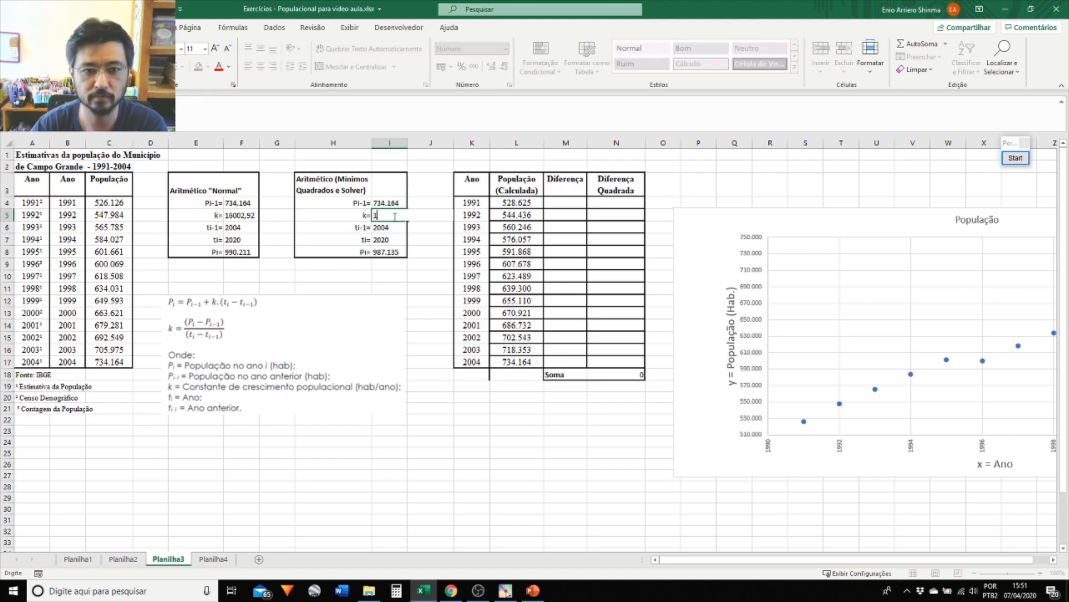
key("Return")
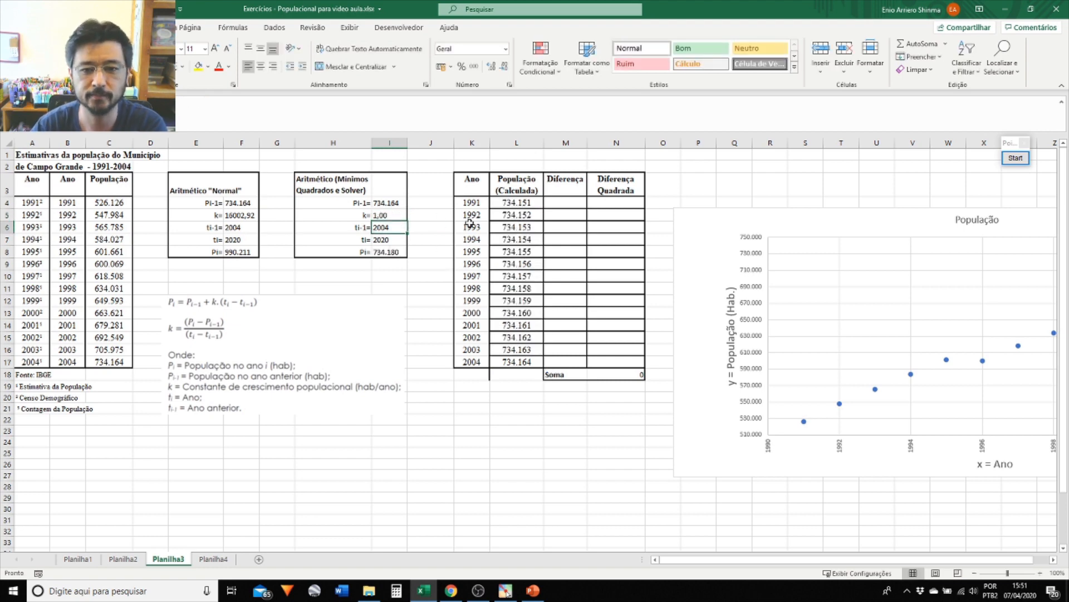
left_click_drag(525, 202, 517, 364)
left_click(515, 422)
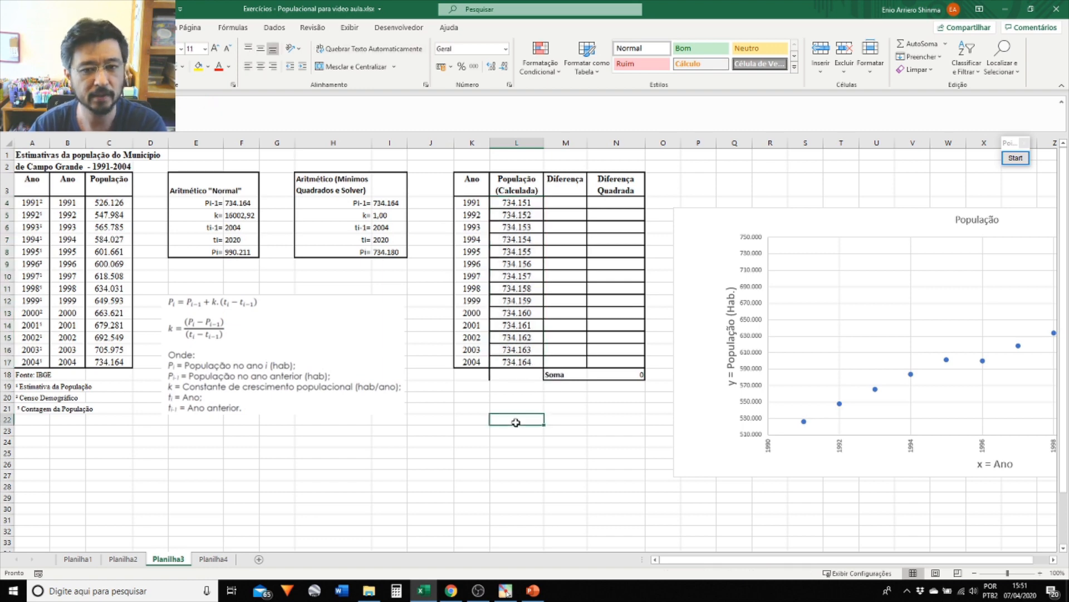
left_click_drag(111, 199, 110, 364)
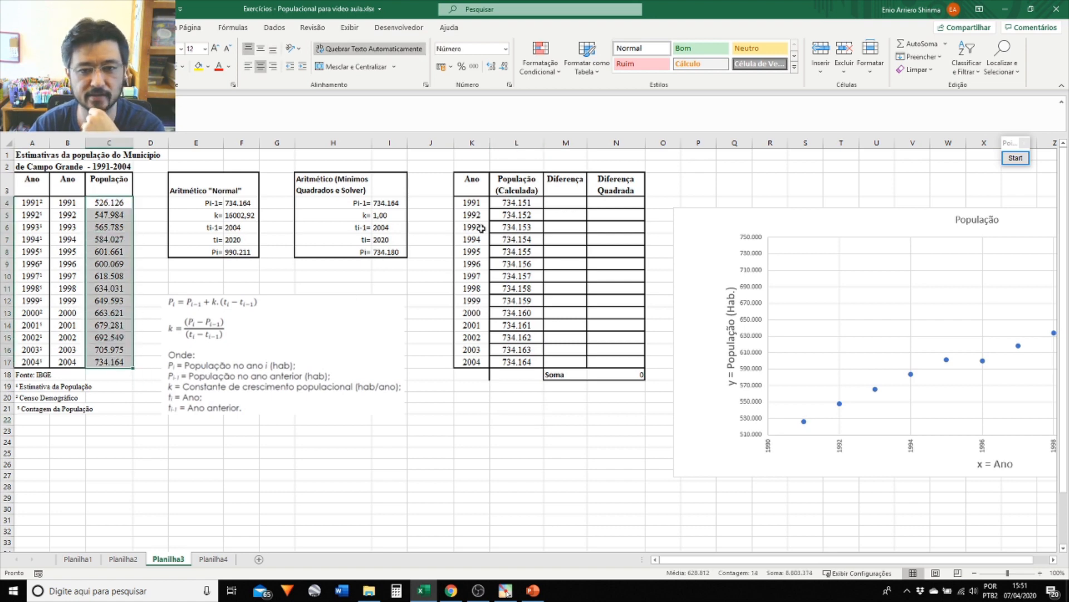
left_click_drag(522, 201, 503, 362)
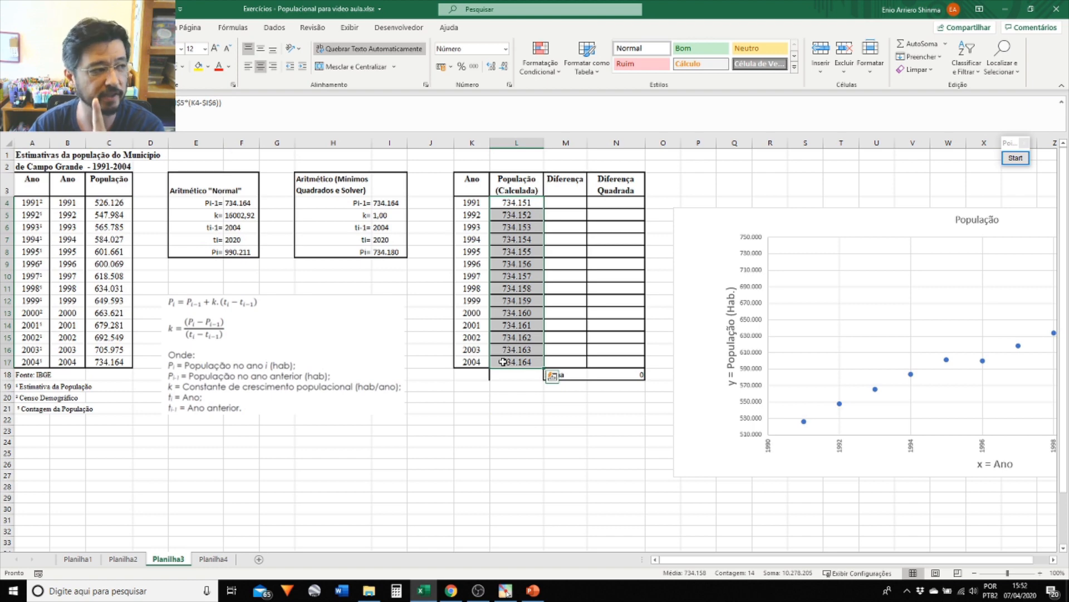
Enter =C4-L4 as the 1991 Diferença in M4 and fill it down through 2004 in M17.
left_click(569, 202)
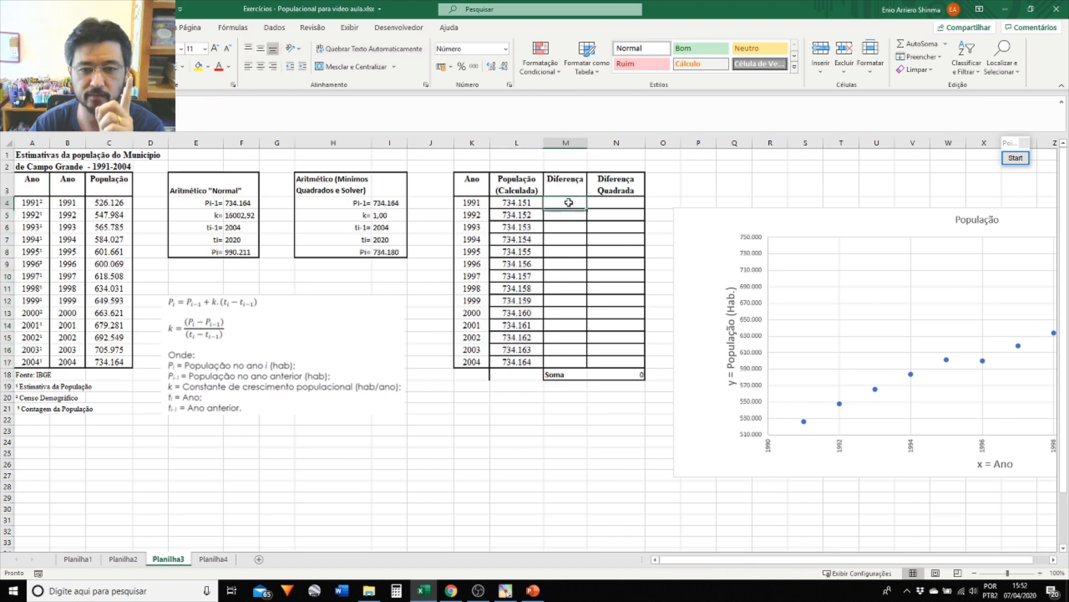
type("=")
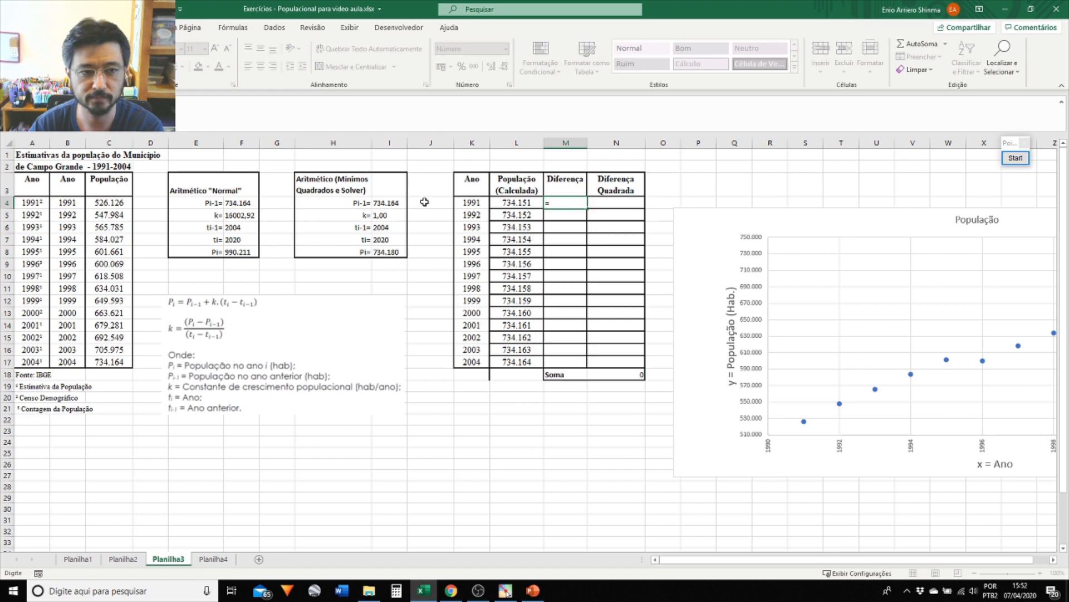
left_click(116, 201)
type("-")
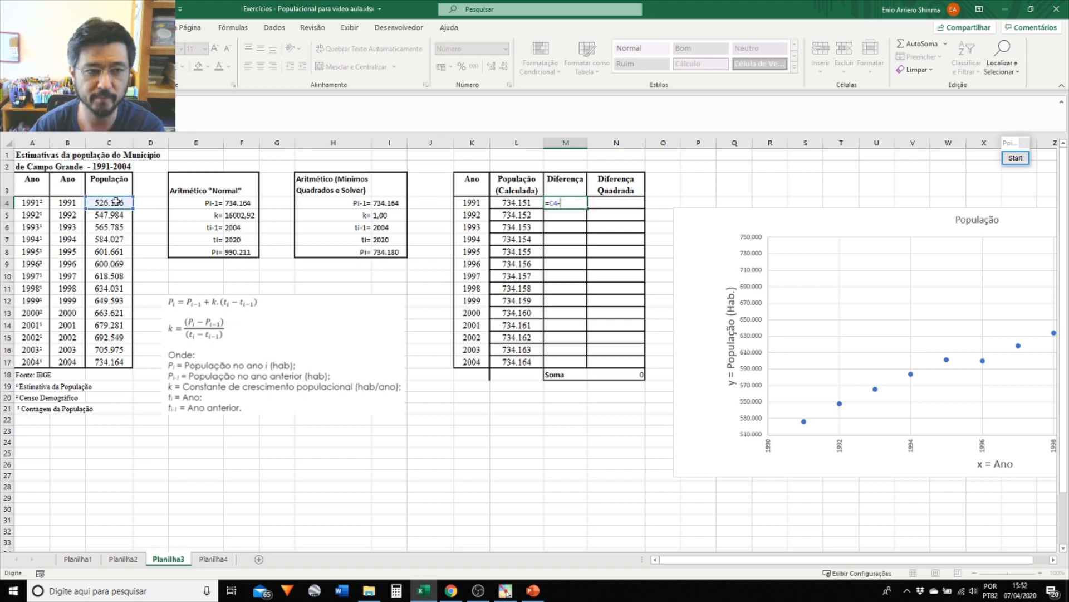
left_click(512, 201)
key("Return")
left_click(555, 204)
left_click_drag(589, 210, 591, 368)
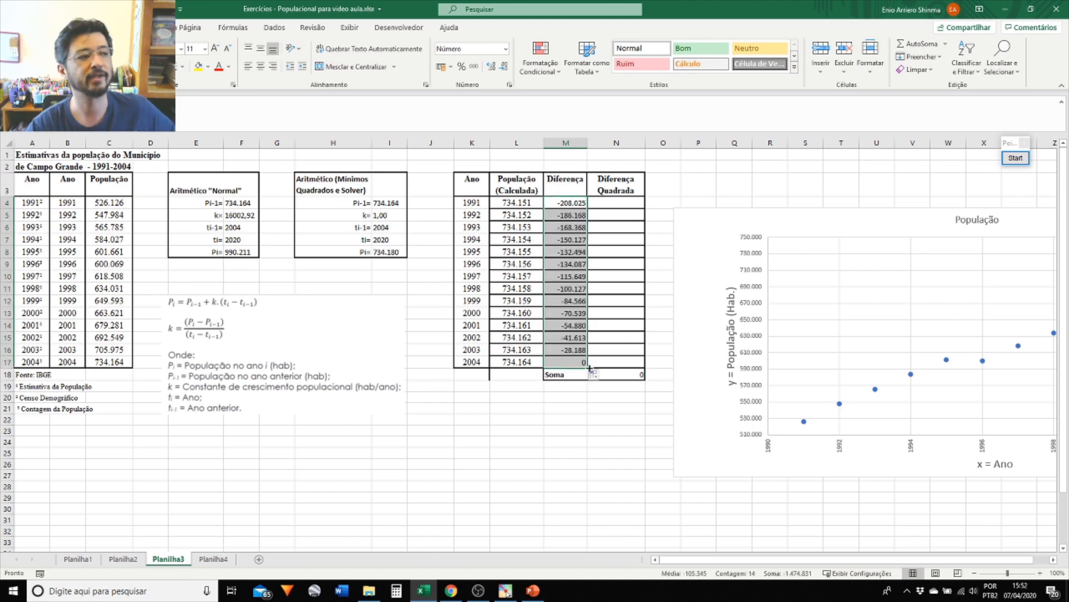
Examine the first Diferença values and compare the observed and calculated 1991 populations in C4 and L4.
left_click(572, 204)
left_click(574, 216)
left_click(579, 230)
left_click(580, 241)
left_click(580, 251)
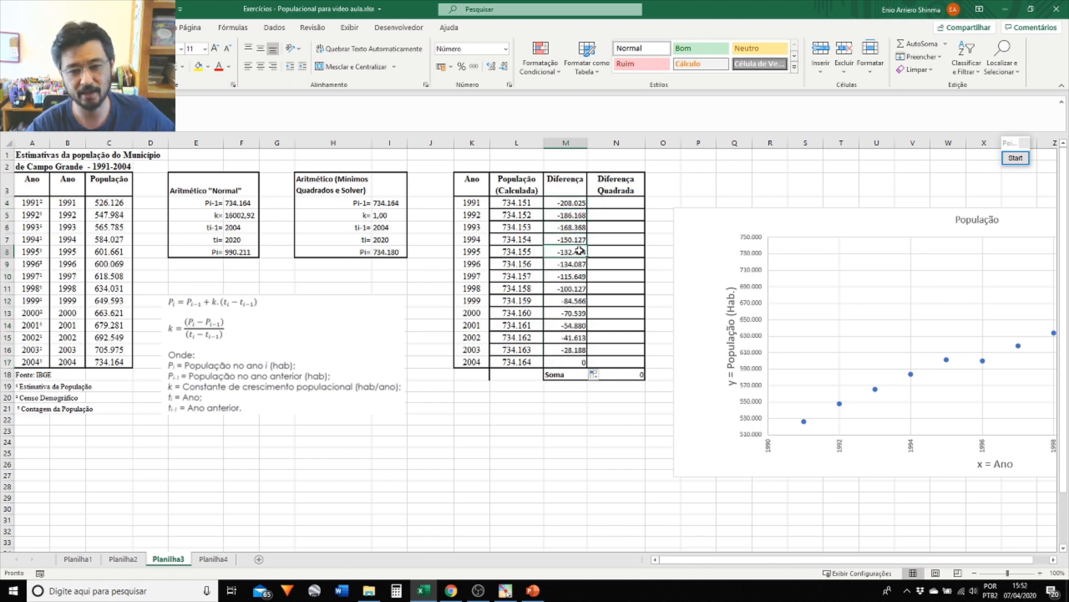
left_click(531, 204)
left_click(119, 199)
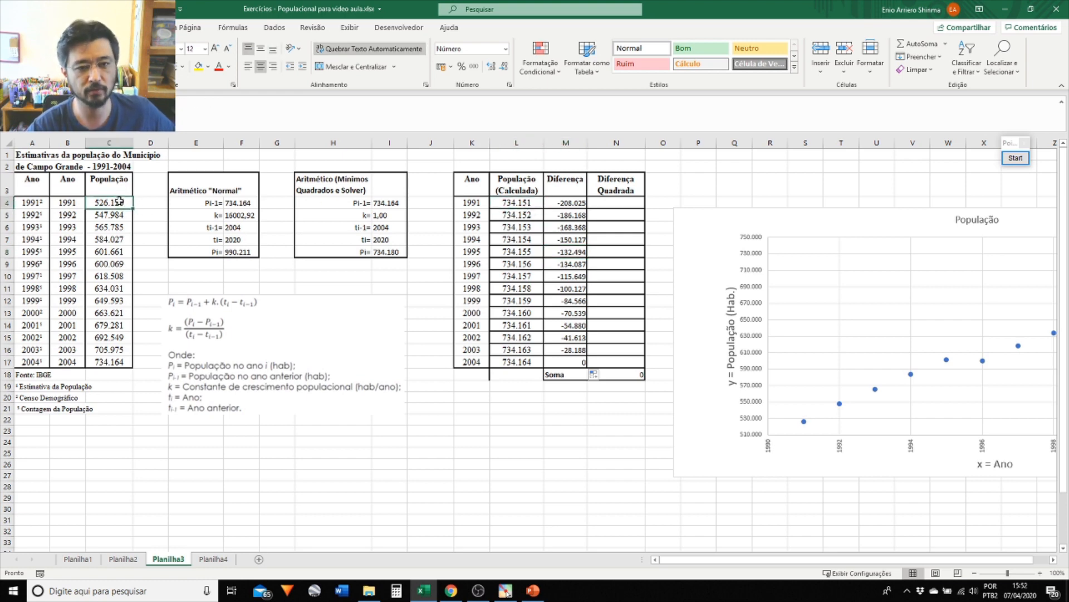
left_click(513, 201)
Move the População chart over the tables to compare its points with the 1991 values, and return it beside the differences table.
left_click_drag(744, 266, 522, 257)
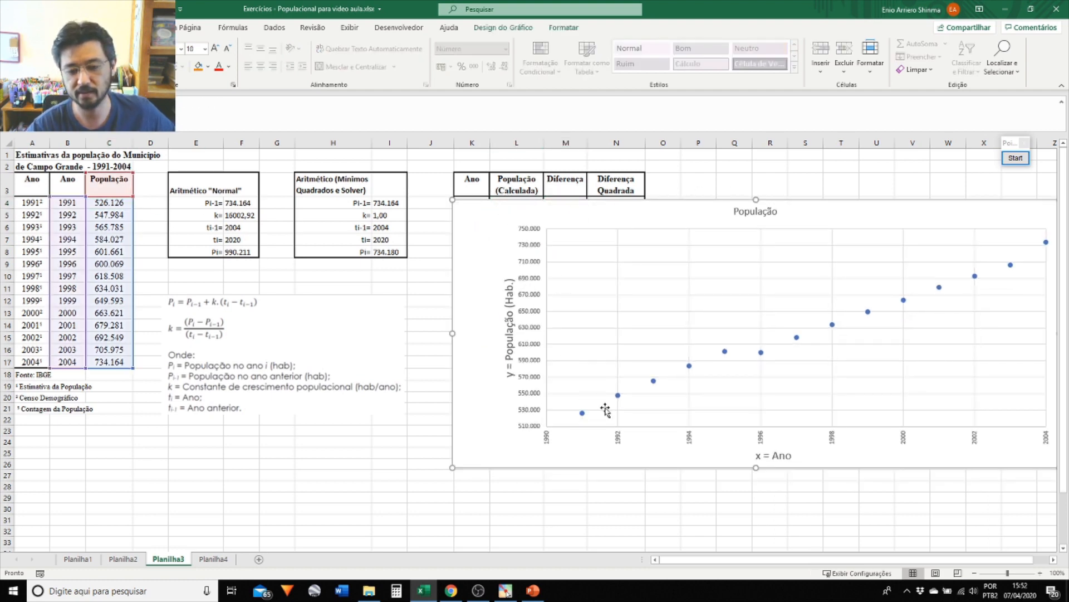
left_click(116, 206)
left_click_drag(488, 226, 485, 285)
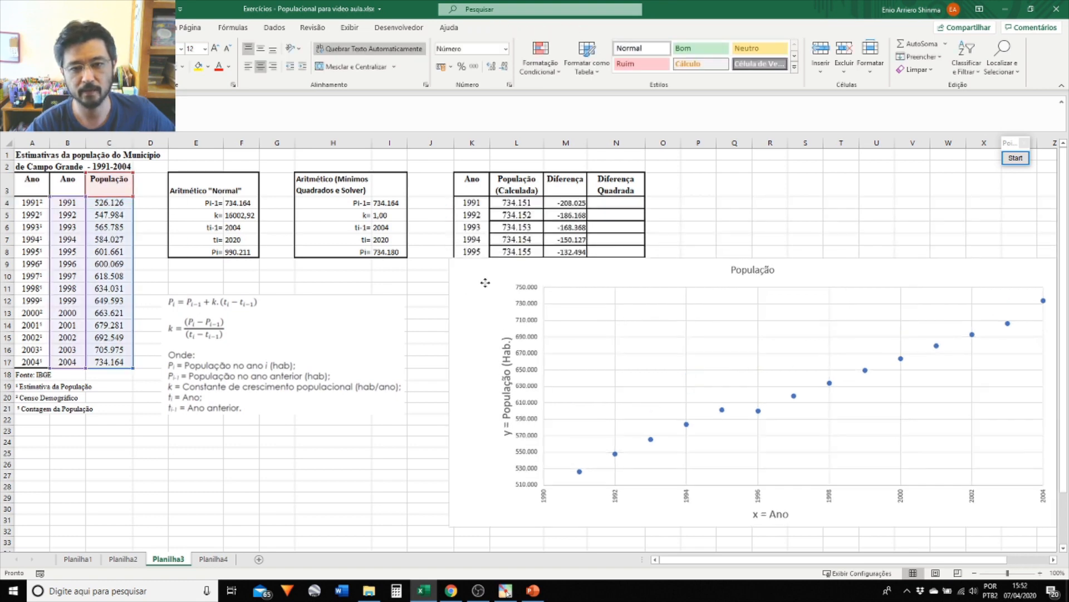
left_click(520, 204)
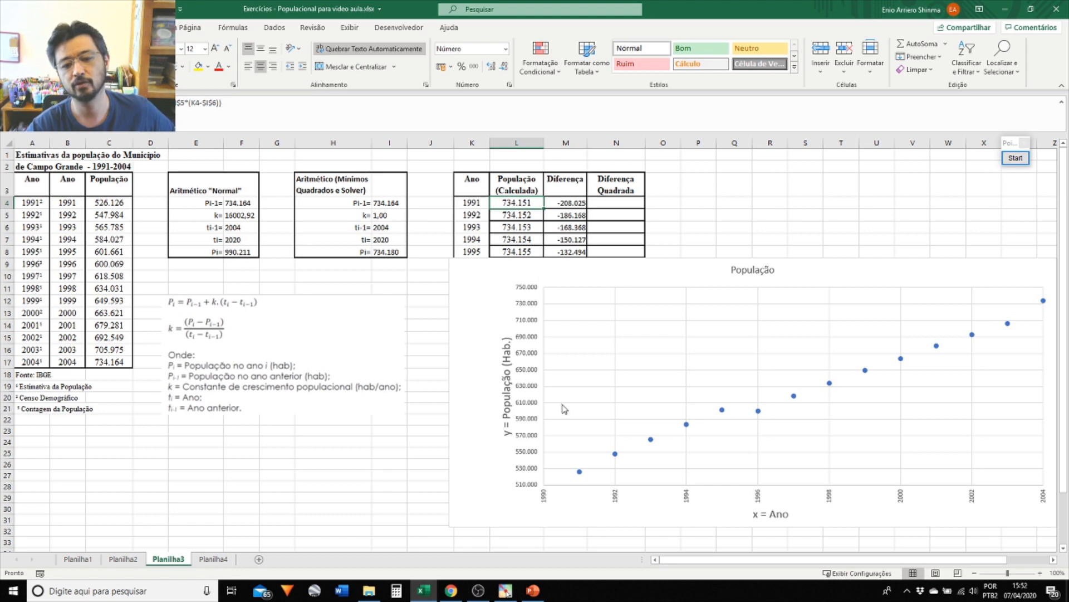
left_click_drag(491, 281, 256, 263)
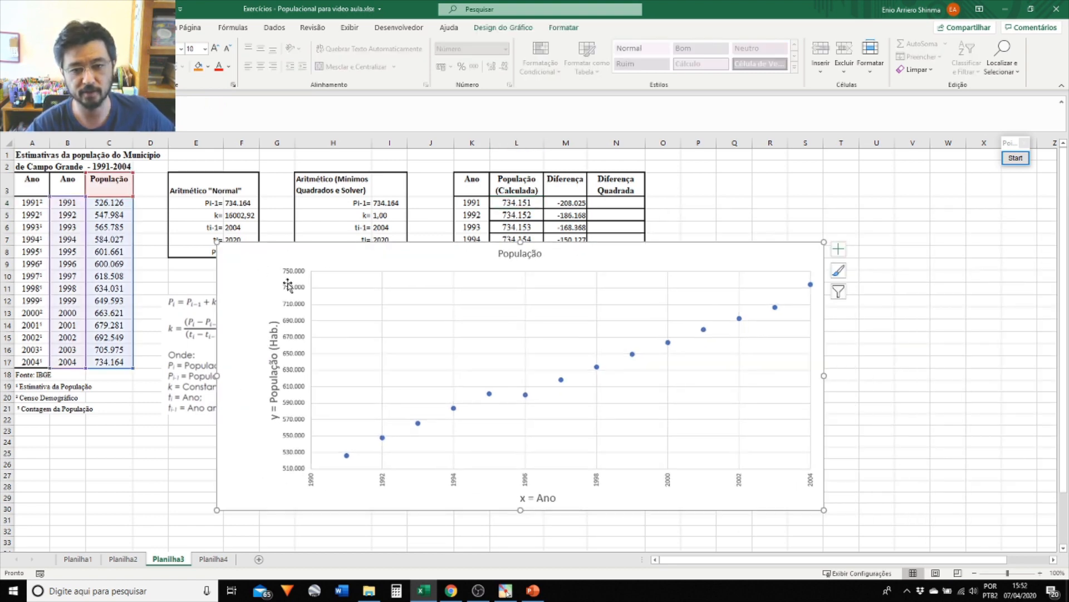
right_click(539, 392)
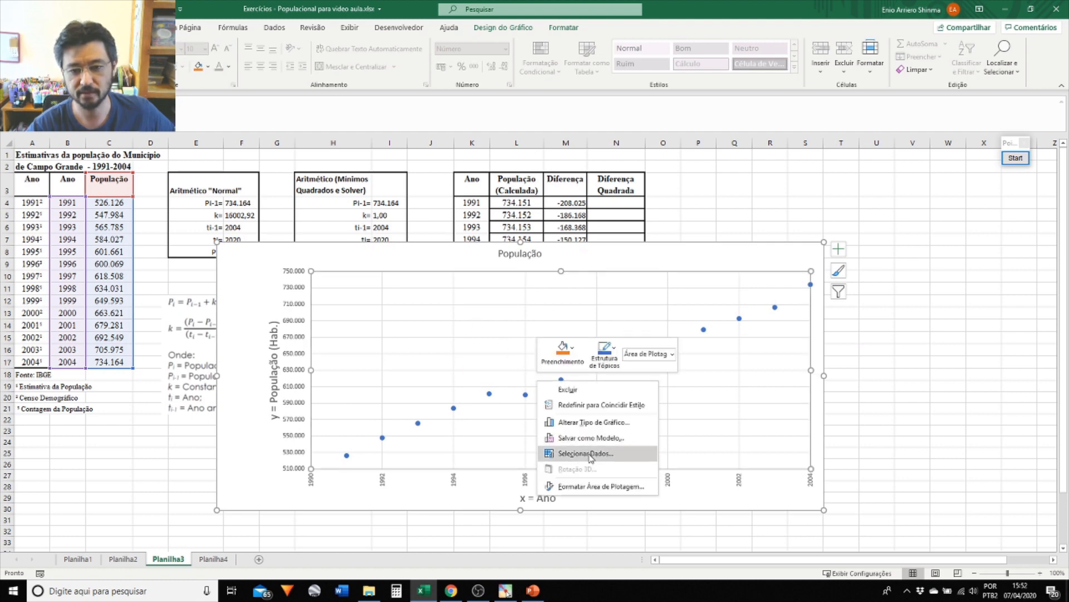
left_click(342, 264)
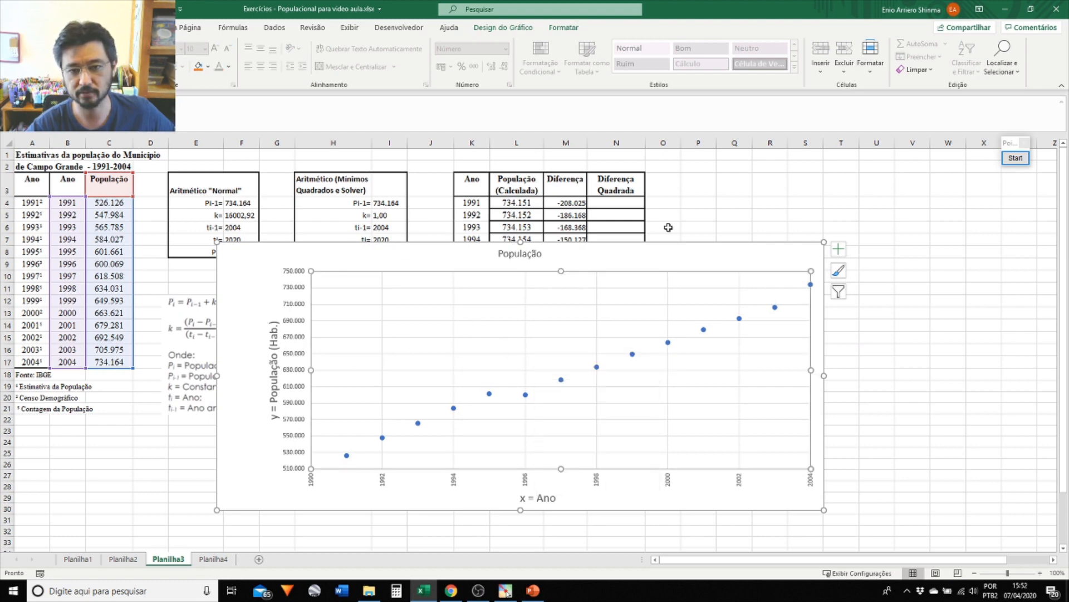
left_click_drag(415, 261, 888, 191)
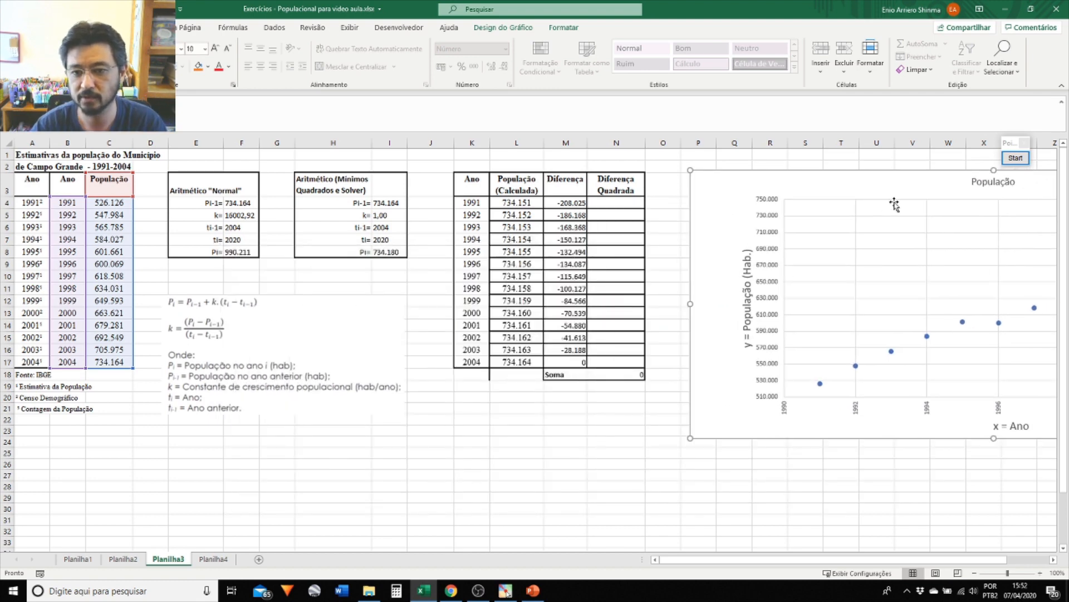
Add a calculated population series to the chart, with X values K4:K17 and Y values L4:L17.
right_click(902, 243)
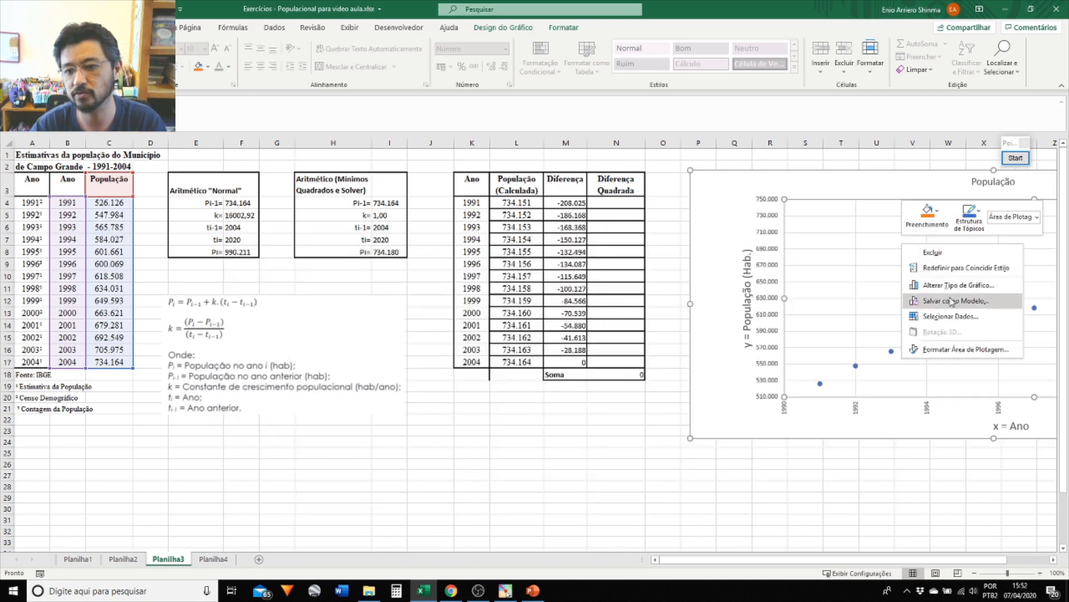
left_click(959, 317)
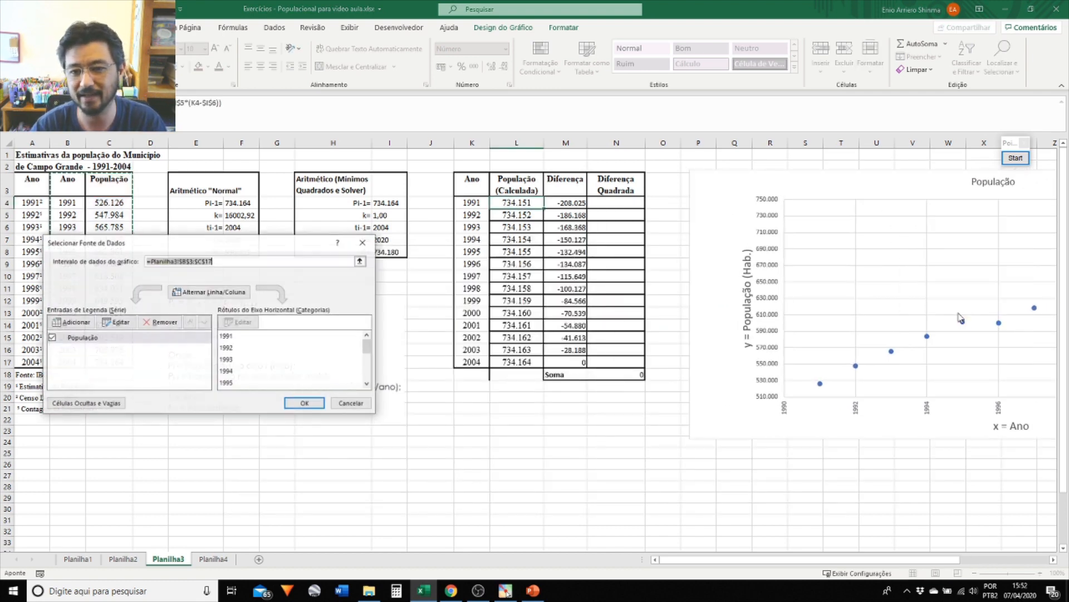
left_click(65, 327)
left_click(228, 330)
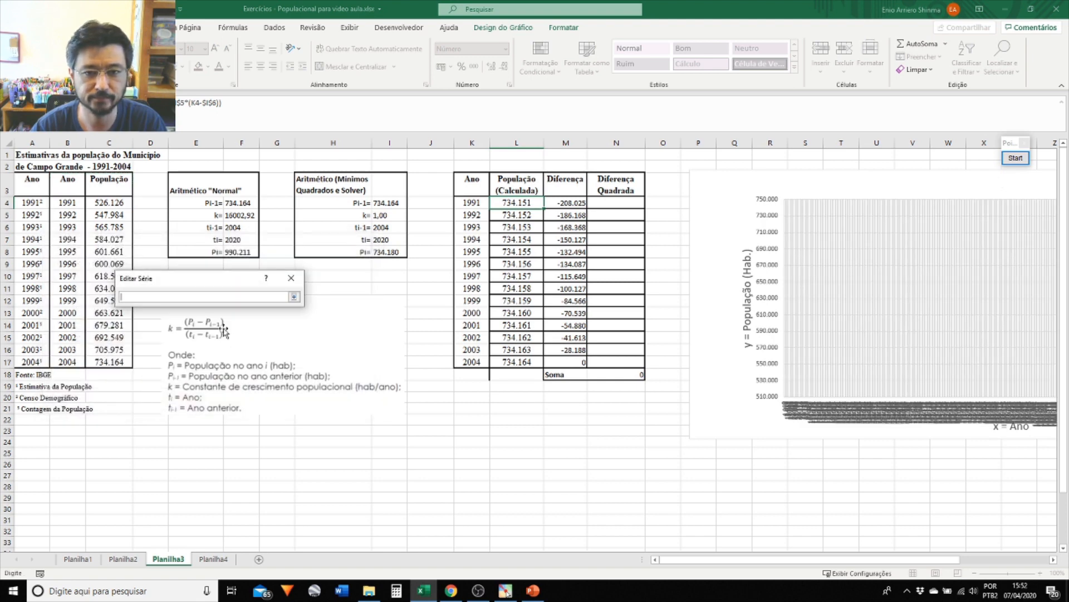
left_click_drag(466, 203, 474, 359)
left_click(224, 352)
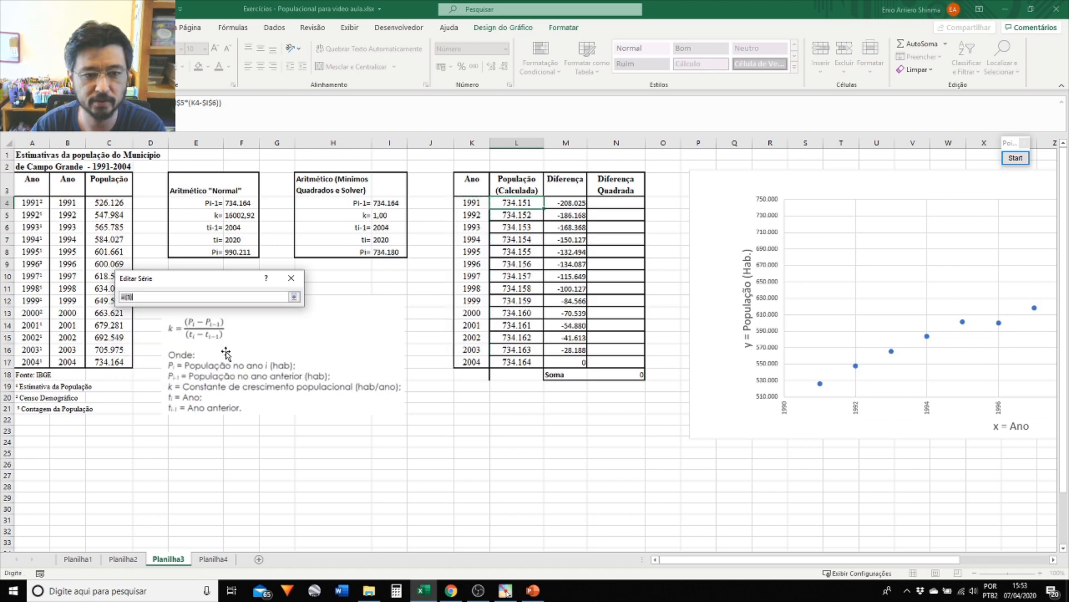
left_click(293, 296)
left_click_drag(512, 203, 520, 360)
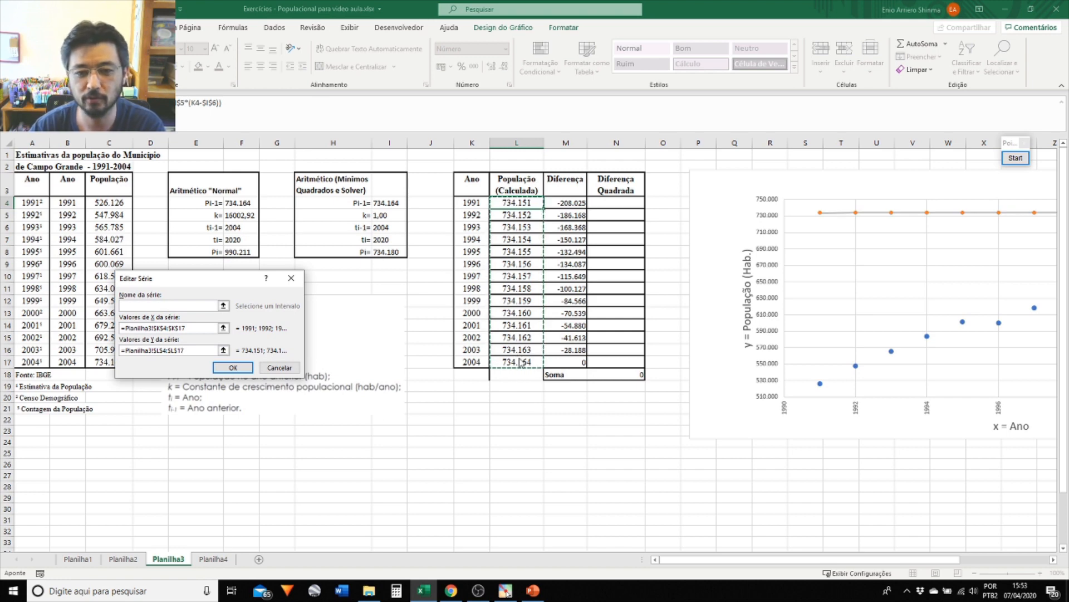
key("Return")
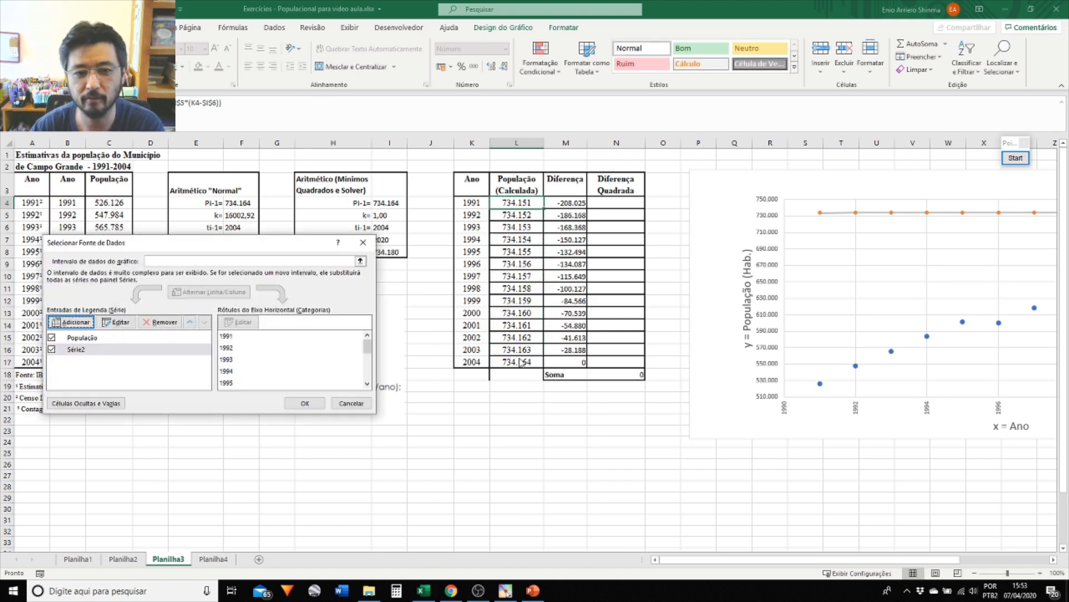
left_click(305, 403)
Move the chart beneath the Mínimos Quadrados table, keeping its k cell in view, and check k against the 1991 calculated population.
left_click(550, 442)
left_click_drag(710, 196, 338, 298)
left_click(383, 217)
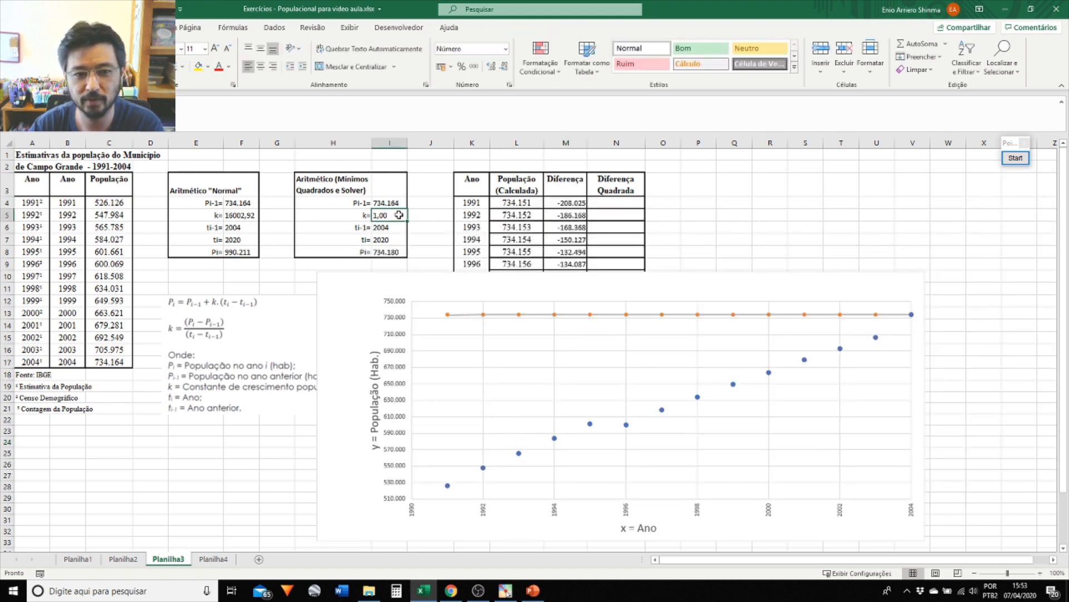
left_click(514, 206)
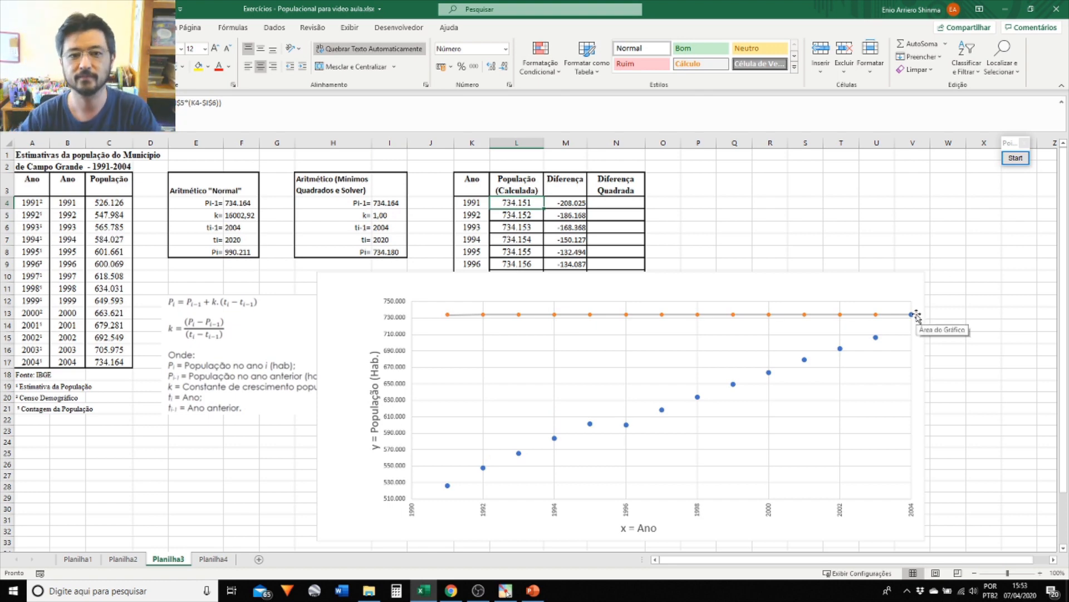
left_click(395, 220)
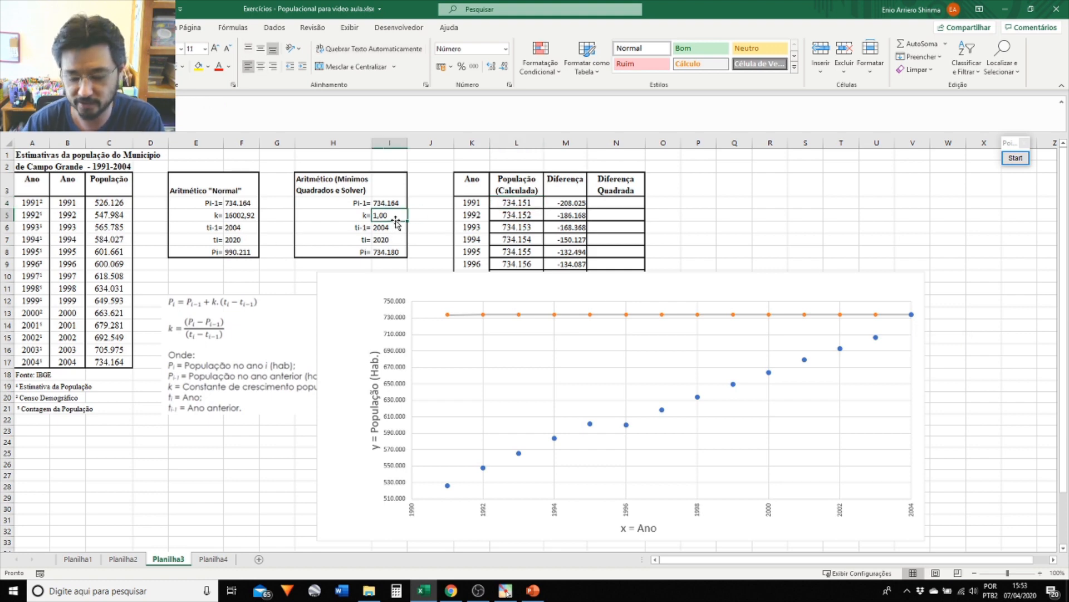
Try k values of 2 and 16000 in the Mínimos Quadrados table, comparing the calculated line with the observed points on the chart.
type("2")
key("Return")
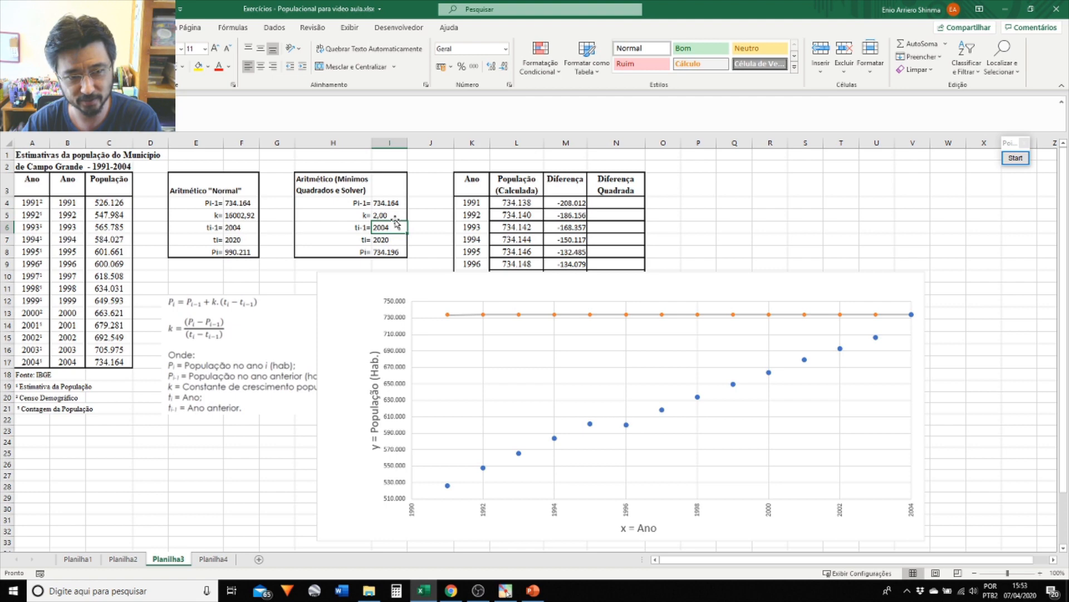
left_click(394, 217)
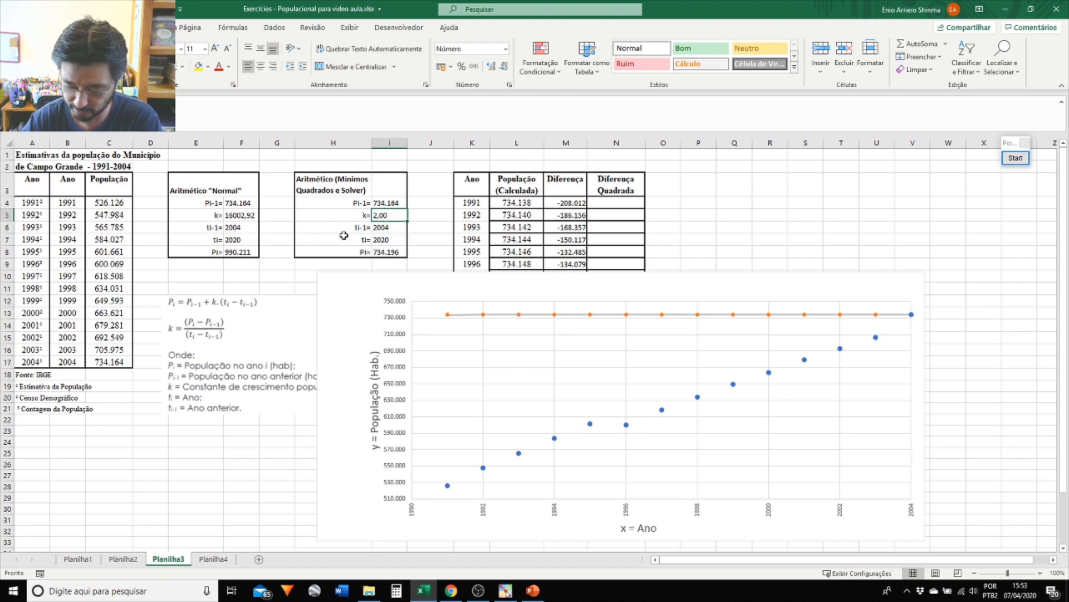
type("16000")
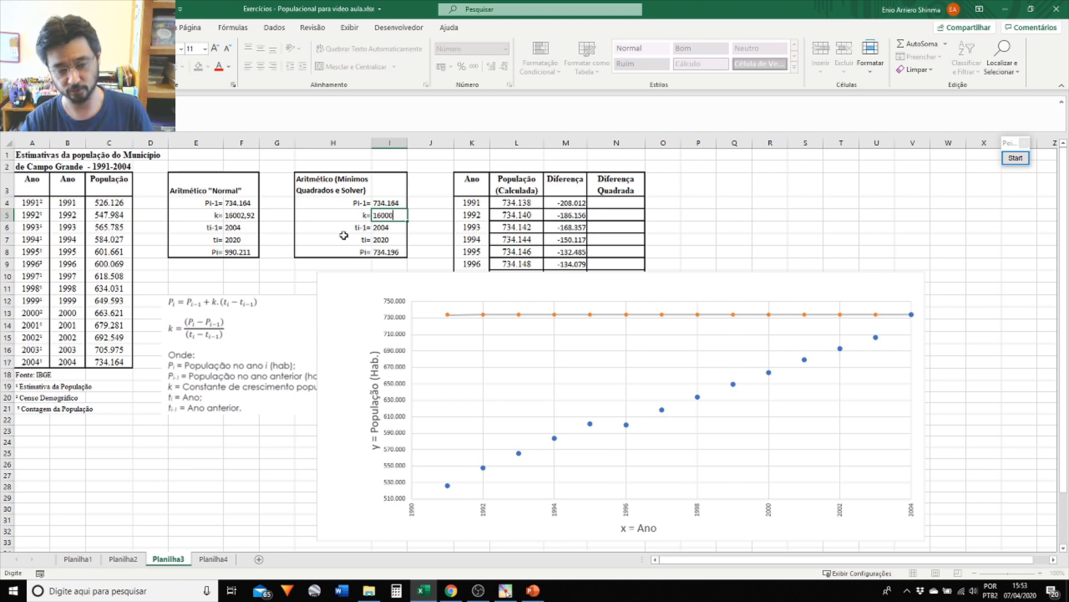
key("Return")
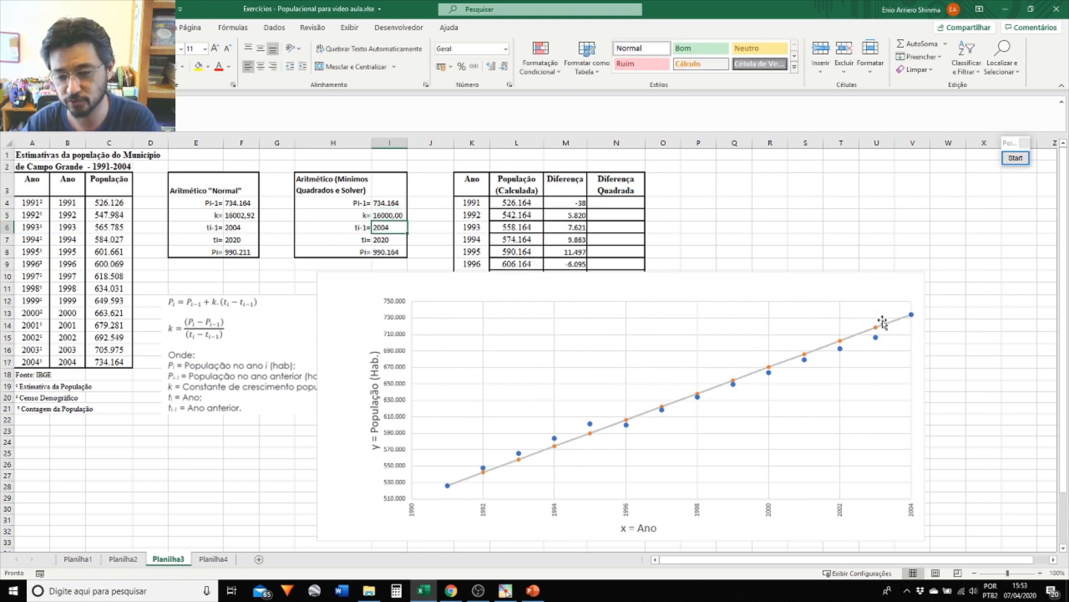
mouse_move(902, 323)
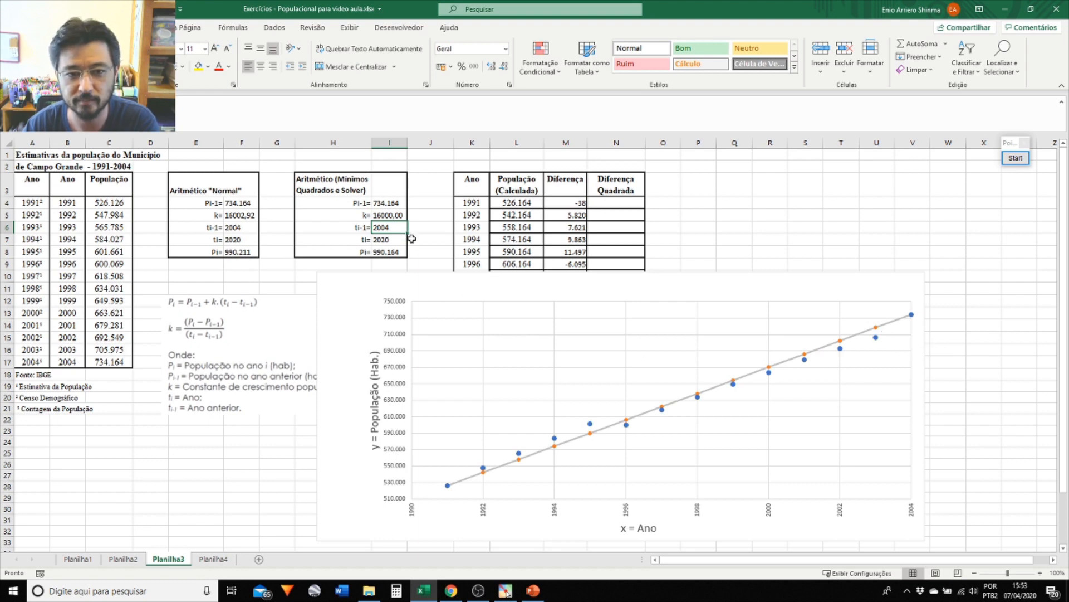
Set the Mínimos Quadrados k to 1 and compare the 1991 calculated population in L4 with its difference in M4.
left_click(393, 217)
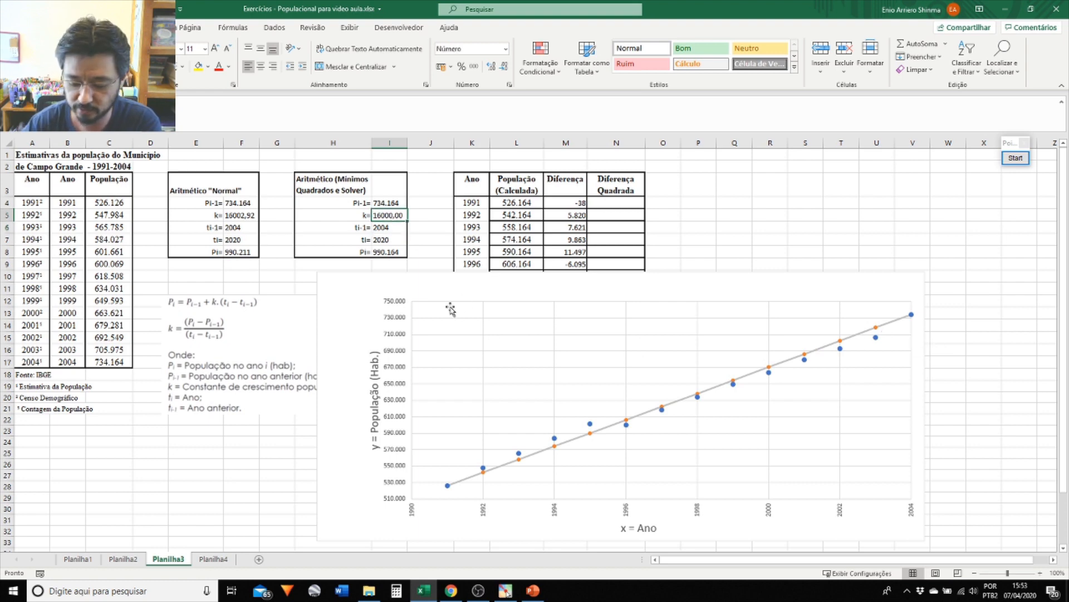
type("1")
key("Return")
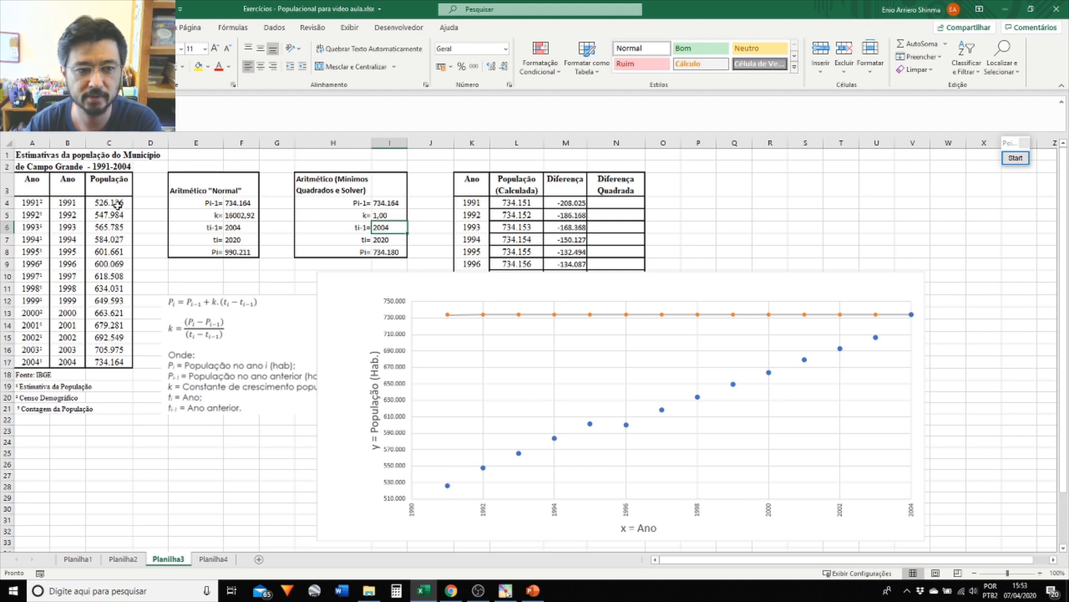
left_click(572, 201)
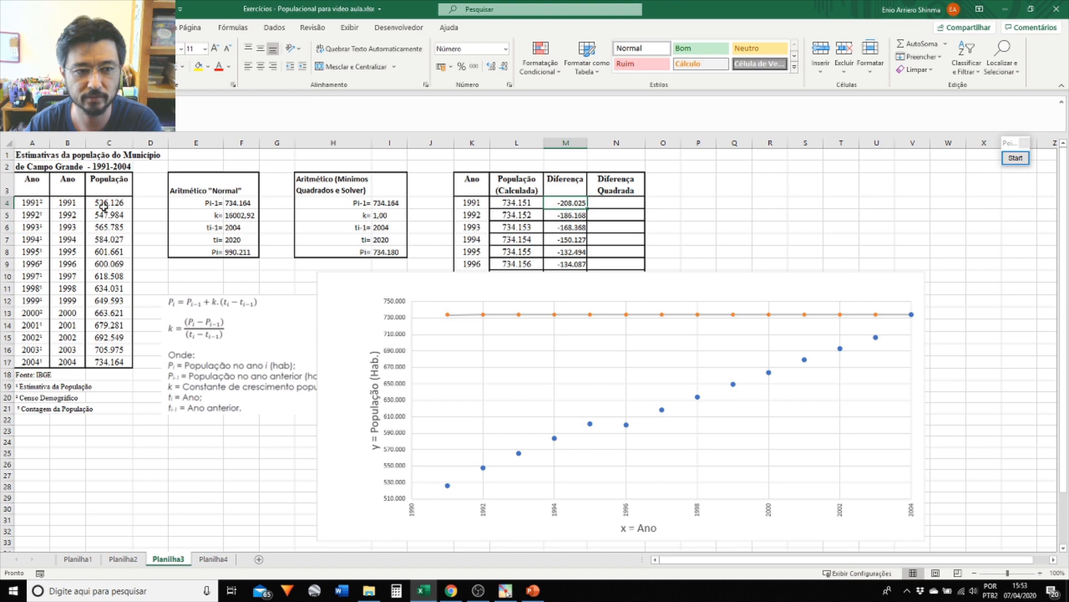
left_click(525, 205)
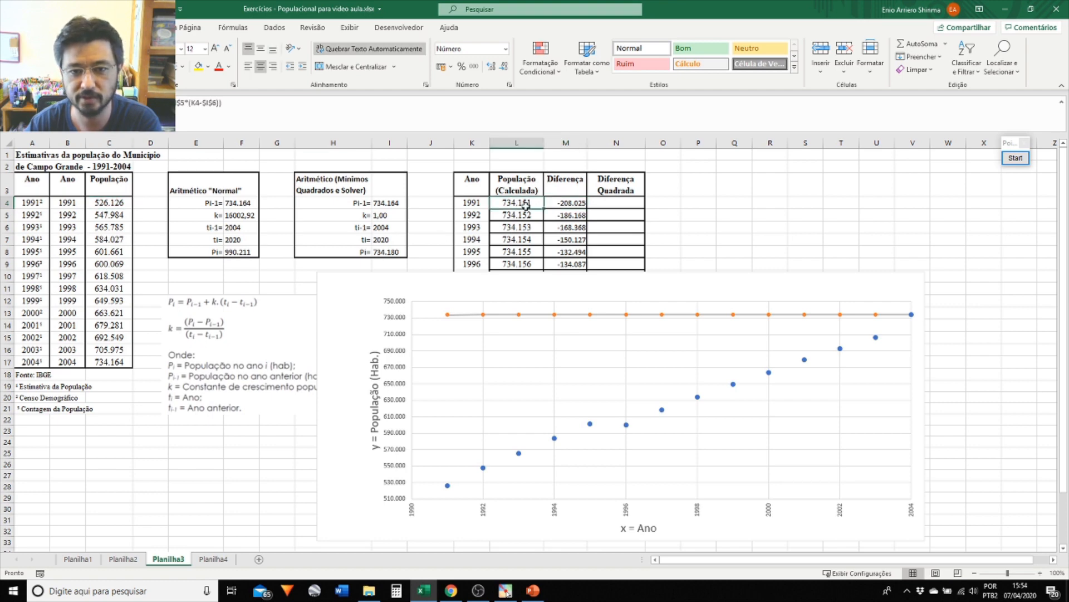
left_click(571, 205)
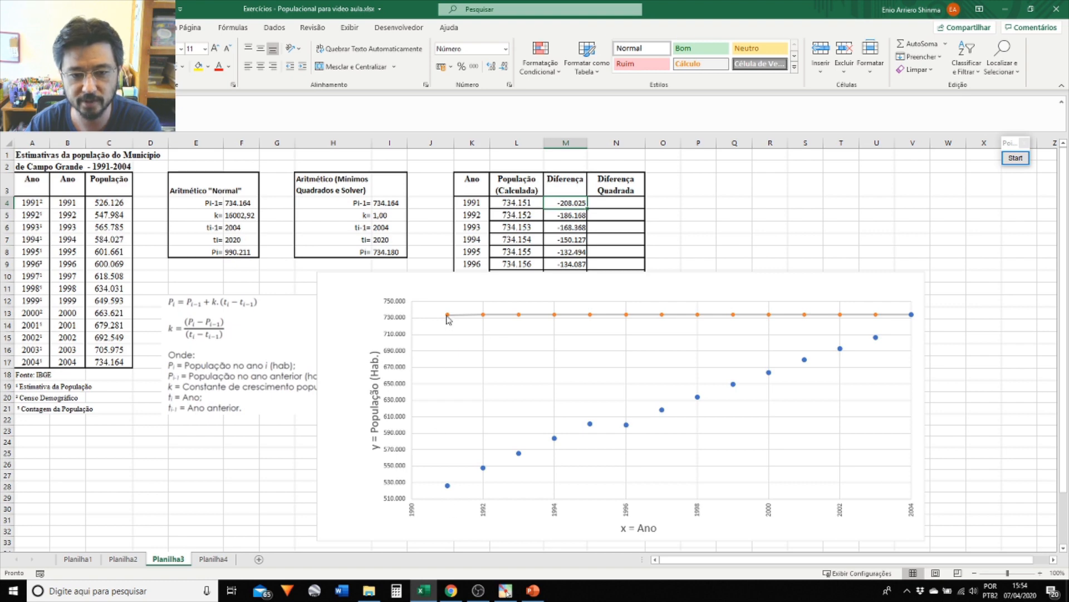
Move the chart off the tables to the area beside the Diferença Quadrada column and zoom the sheet to 150%.
left_click_drag(459, 279, 855, 191)
left_click(685, 256)
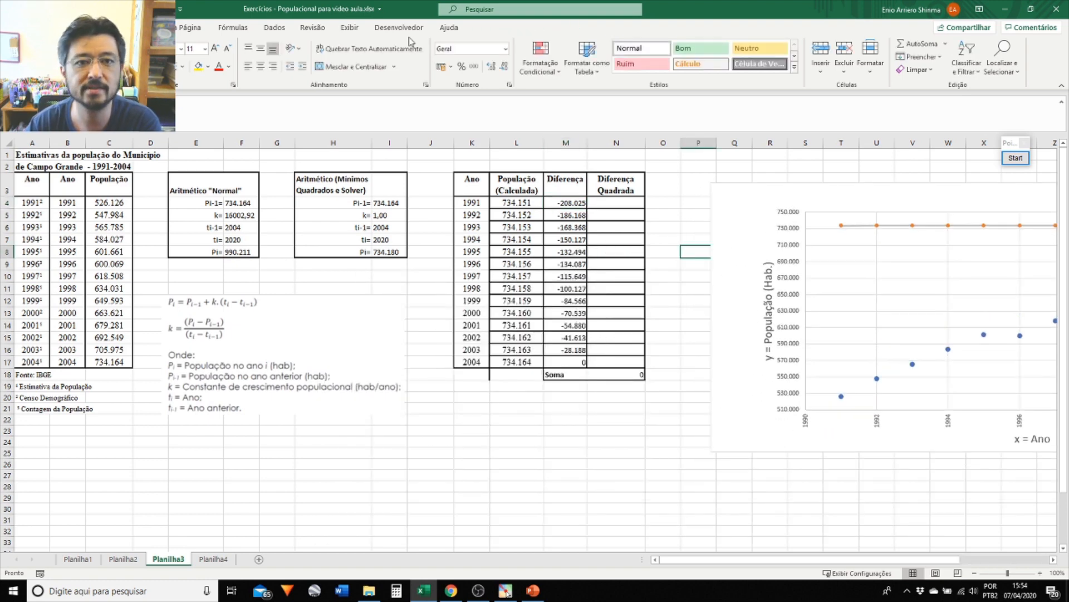
left_click(350, 27)
left_click(334, 56)
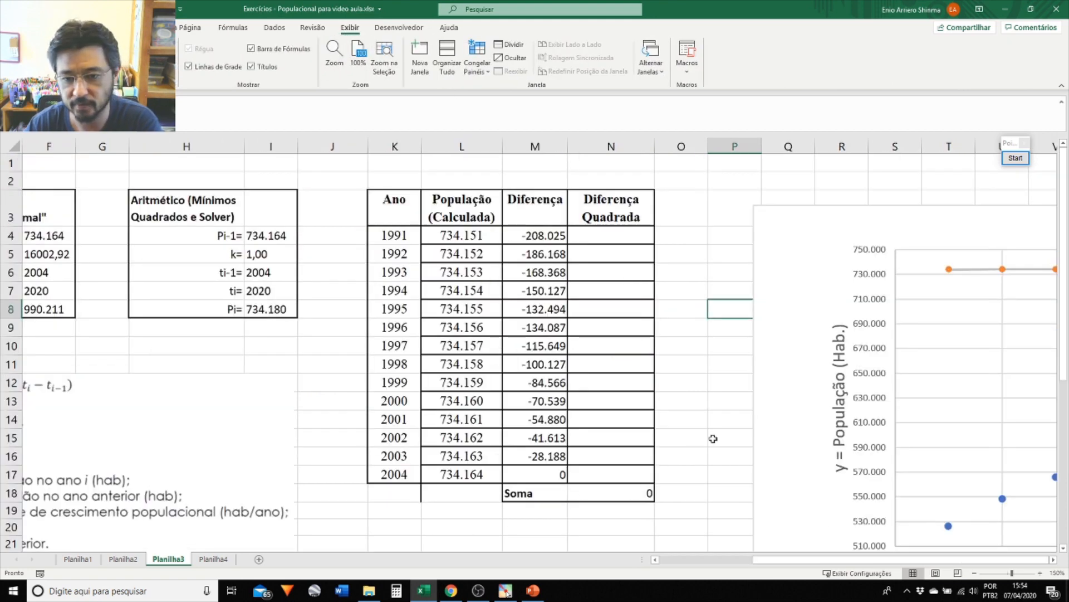
left_click(714, 439)
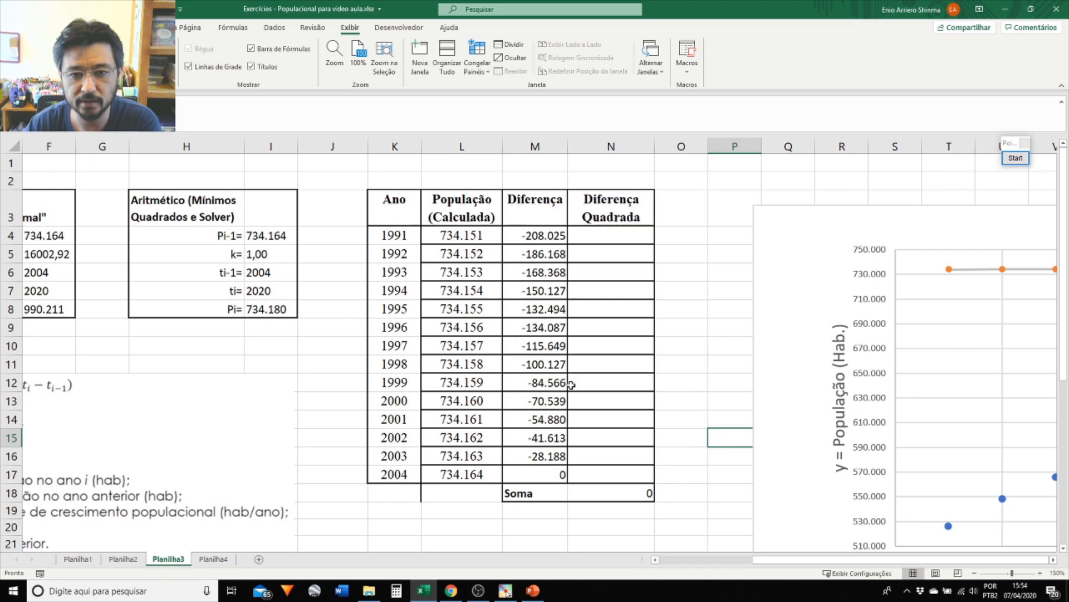
left_click(535, 245)
Move the chart over the differences table to inspect the gaps between calculated and observed points, and return it beside the table.
left_click_drag(781, 253, 732, 257)
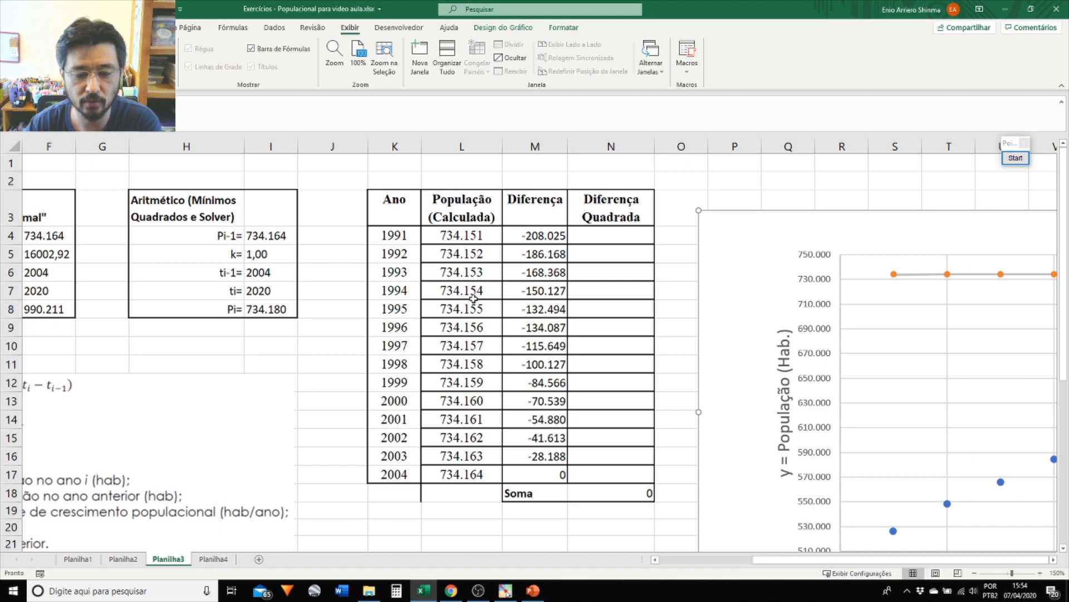
left_click_drag(739, 264, 346, 215)
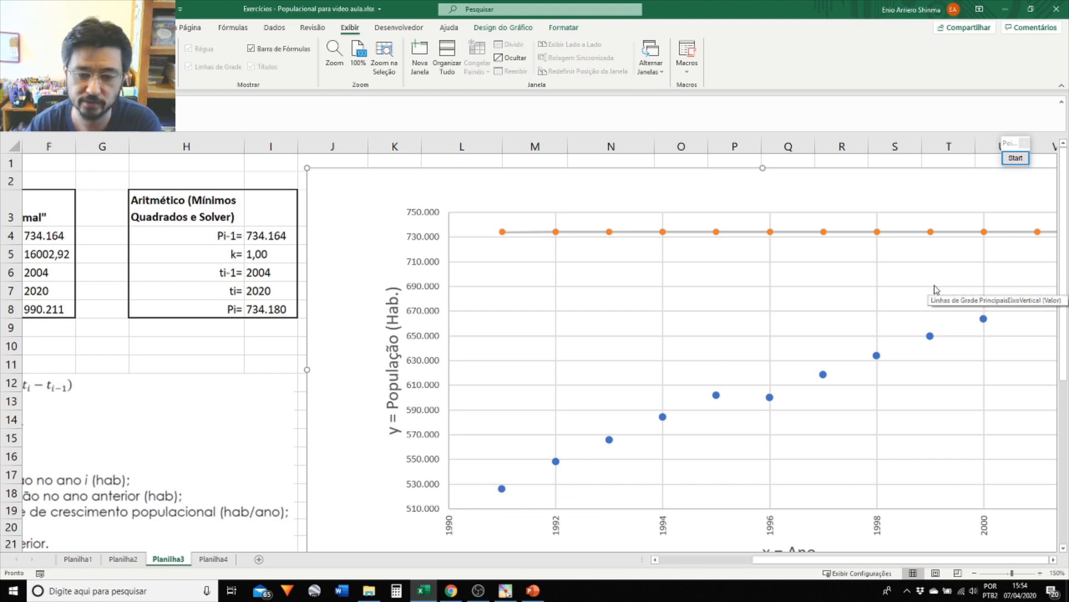
left_click_drag(388, 204, 724, 264)
left_click_drag(627, 288, 724, 265)
Set k in I5 to 16000 and shift the chart farther from the differences table.
left_click(263, 257)
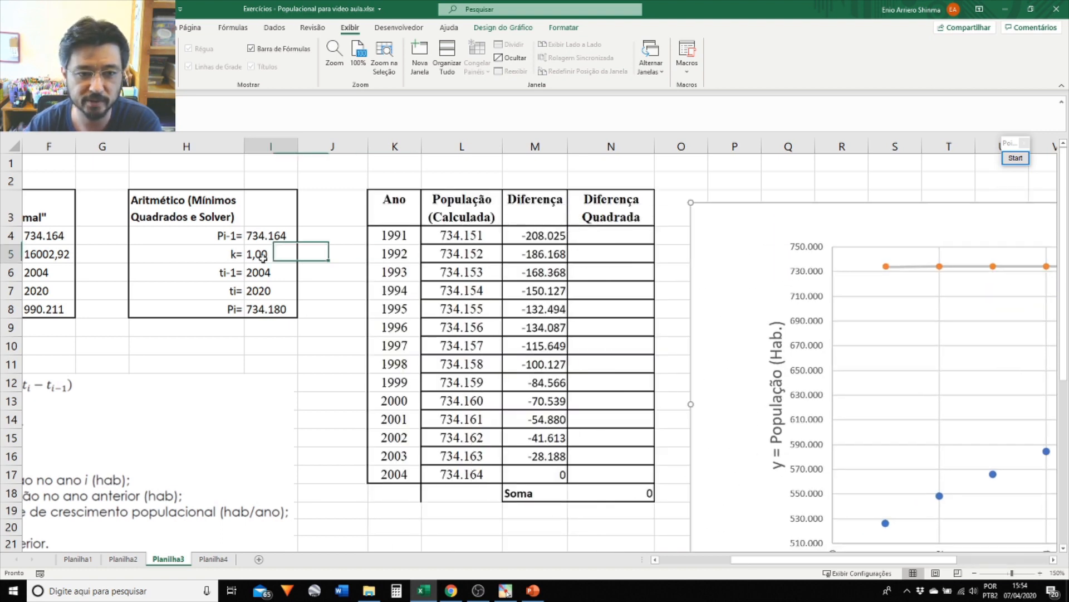
type("16000")
key("Return")
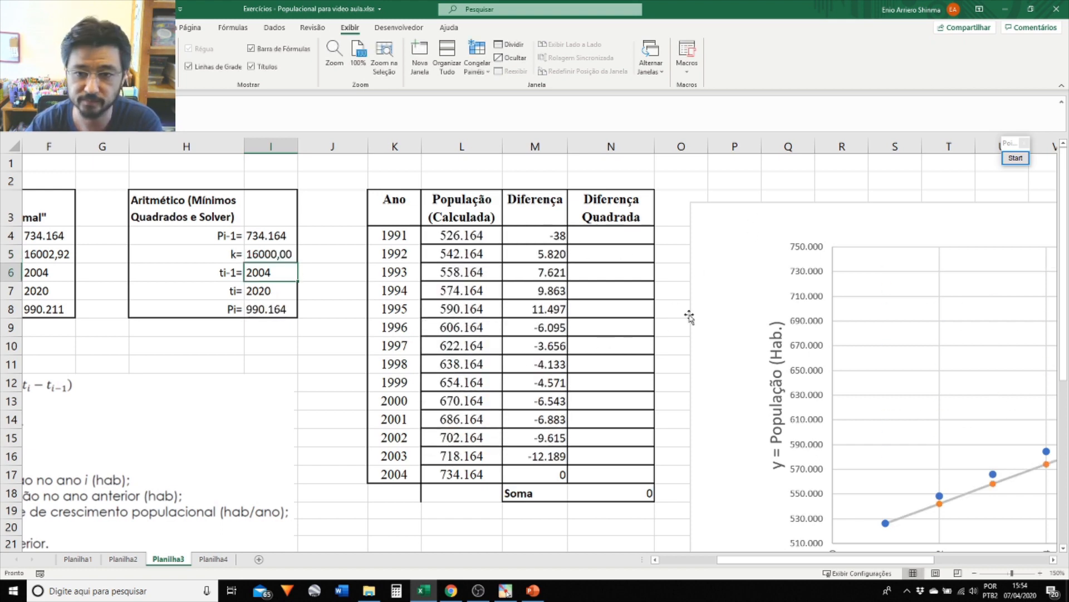
left_click_drag(750, 240, 827, 224)
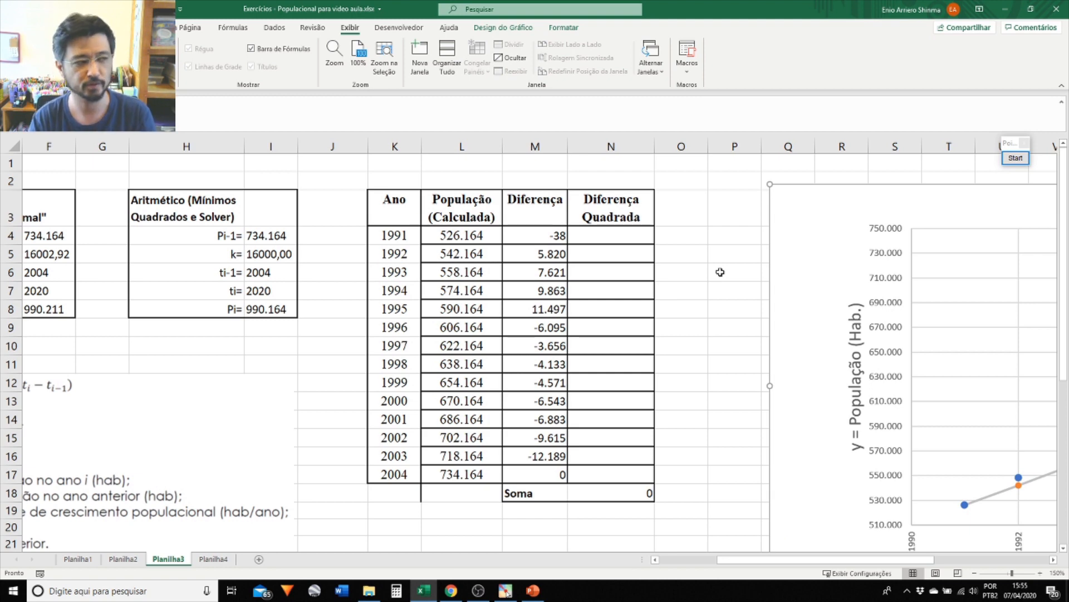
Enter the formula =M4^2 in N4 to square the 1991 difference.
left_click(626, 238)
type("=")
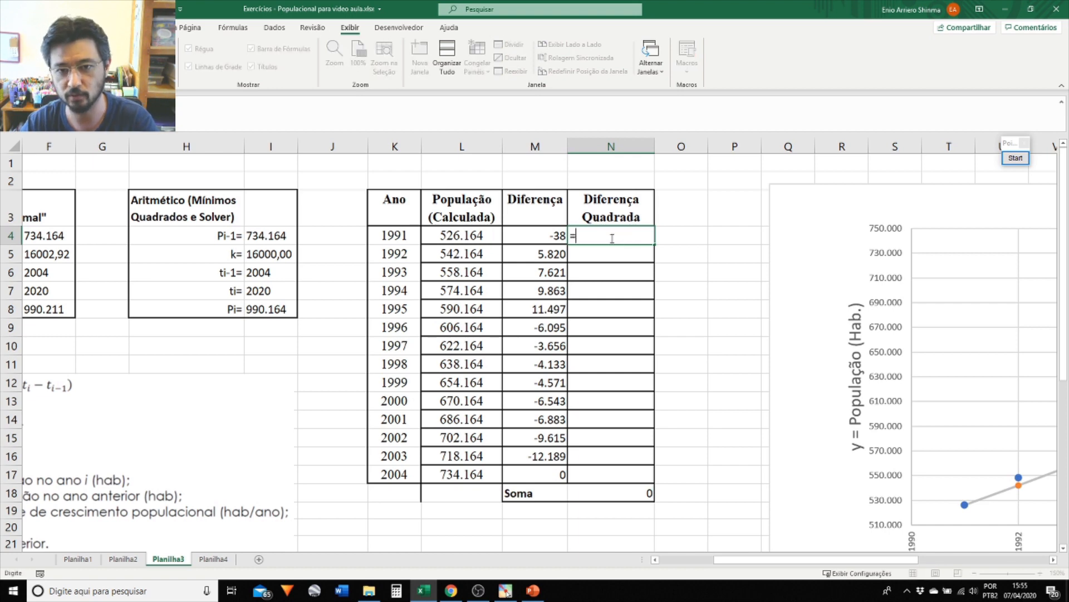
left_click(549, 235)
type("^^")
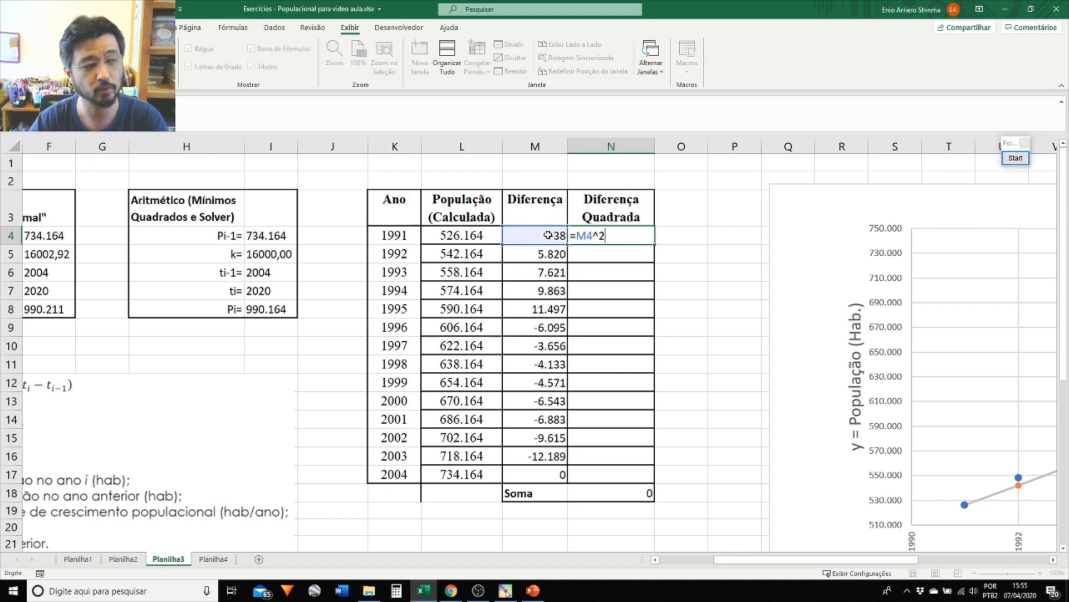
key("Return")
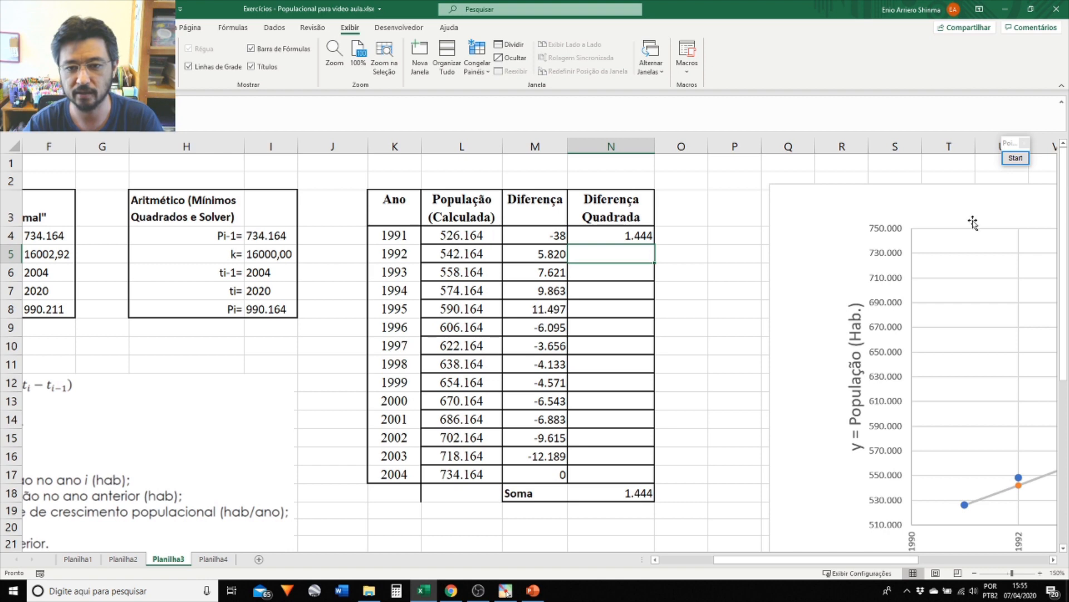
Fill the squared-difference formula from N4 down to N17, checking the 1996 difference against its square.
left_click(644, 239)
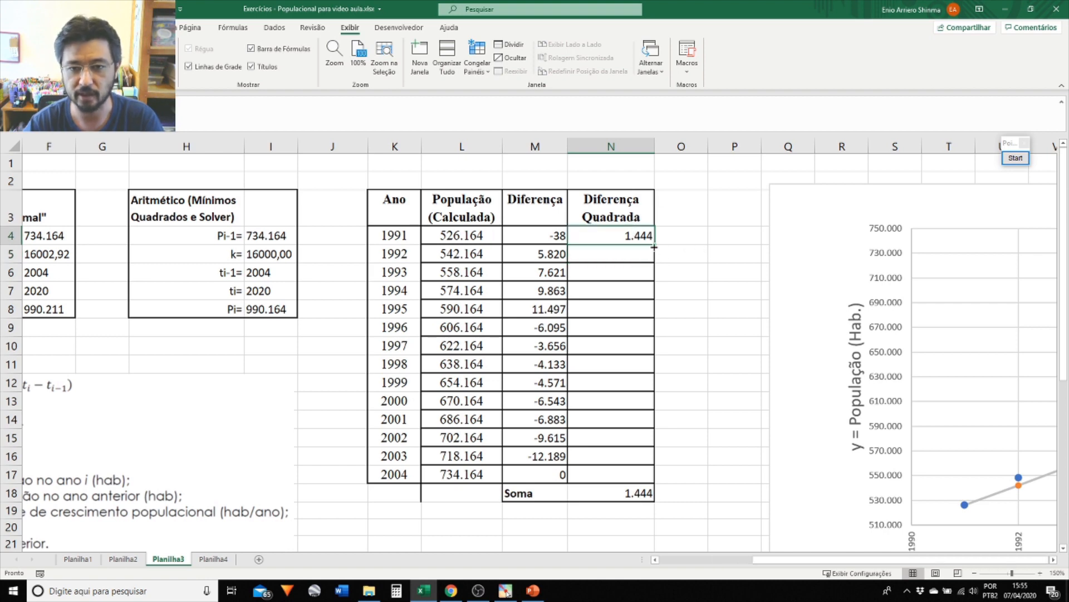
left_click_drag(655, 245, 628, 329)
left_click(539, 330)
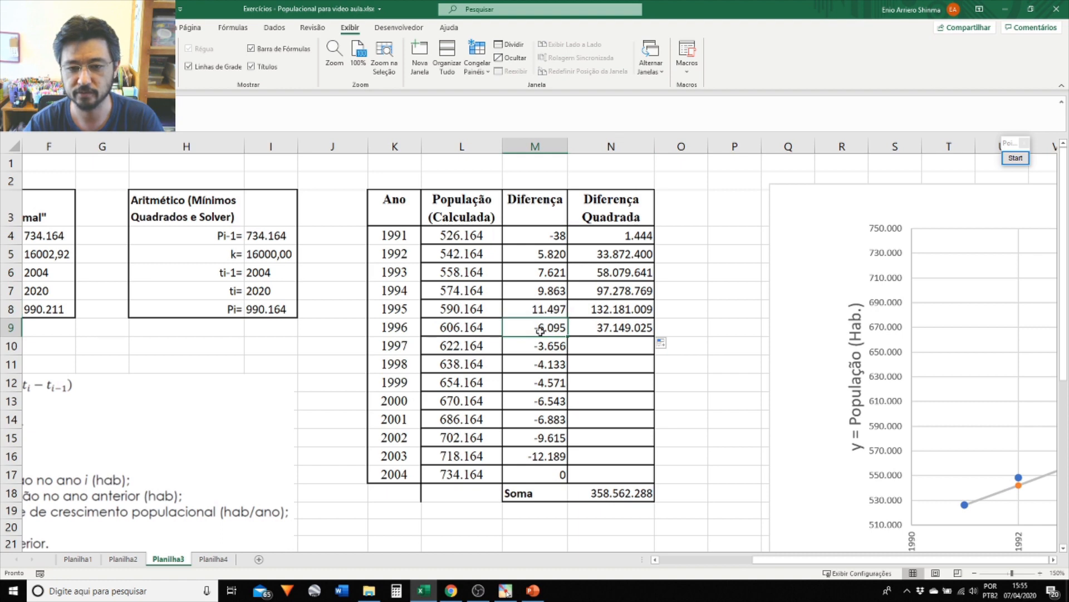
left_click(603, 330)
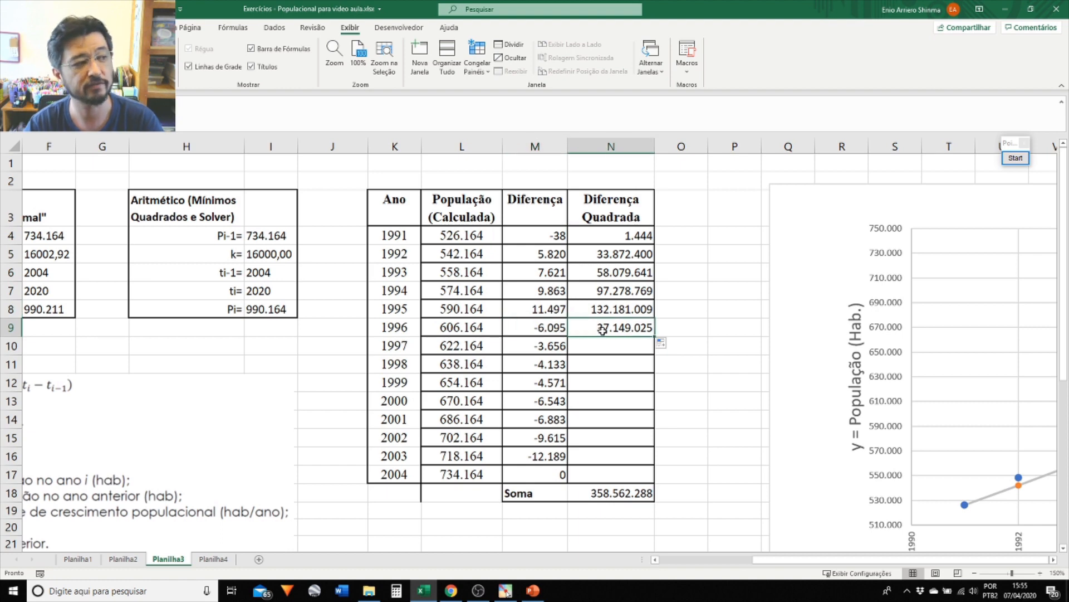
left_click_drag(654, 337, 655, 478)
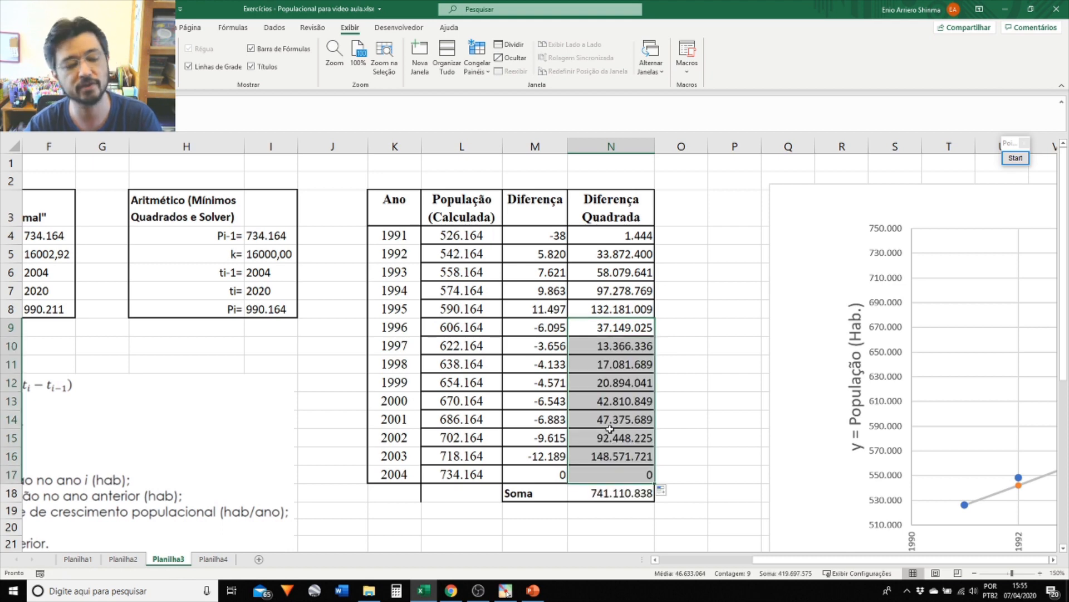
Examine the signed values in the Diferença column against the first squared values in the Diferença Quadrada column.
left_click(689, 218)
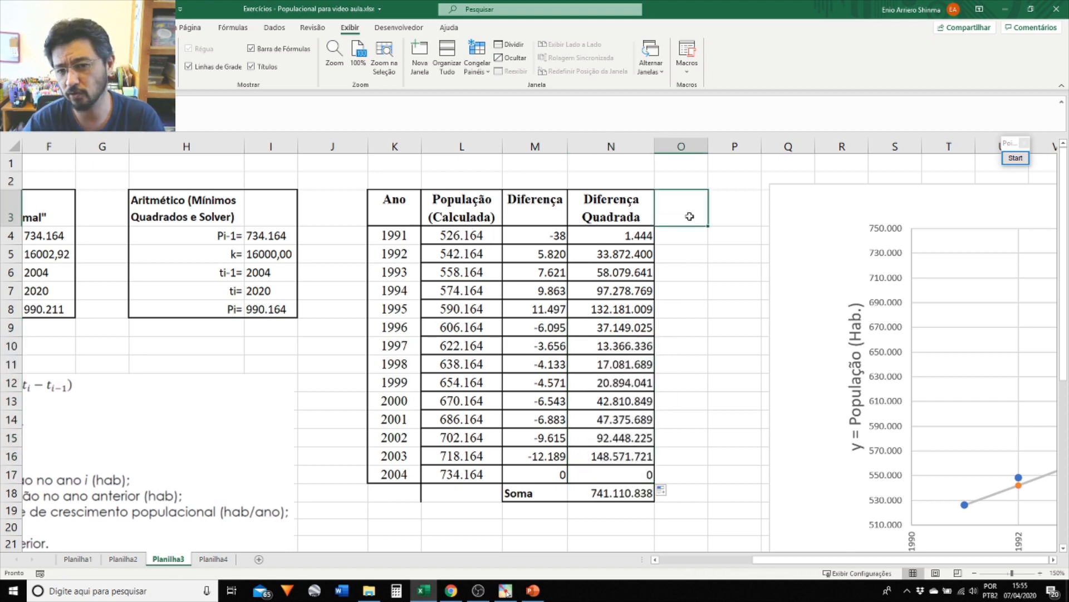
left_click(694, 229)
left_click(638, 235)
left_click(637, 254)
left_click_drag(547, 238, 547, 453)
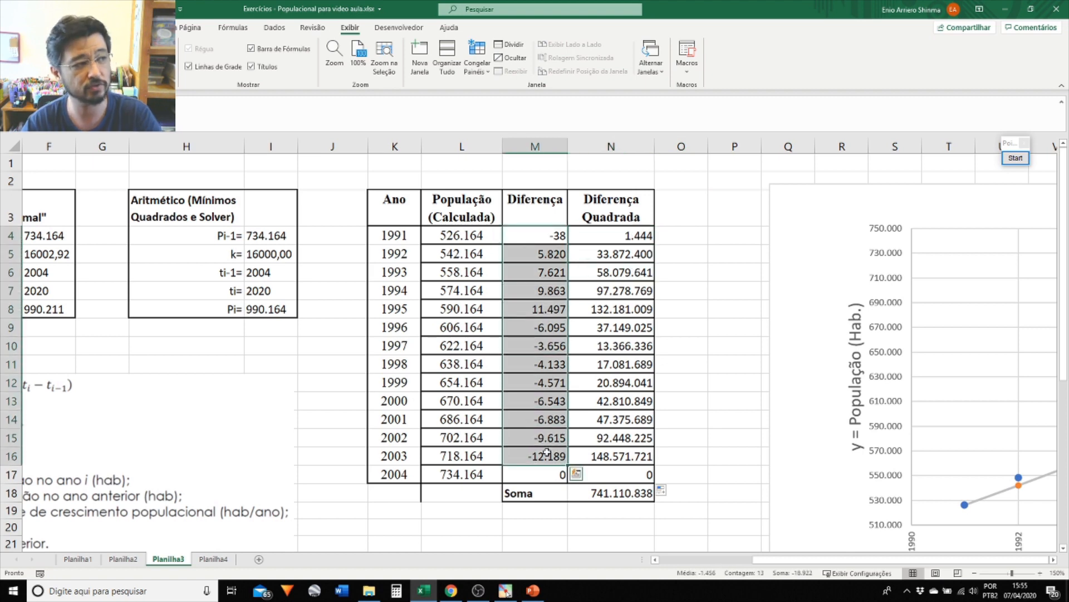
left_click(694, 236)
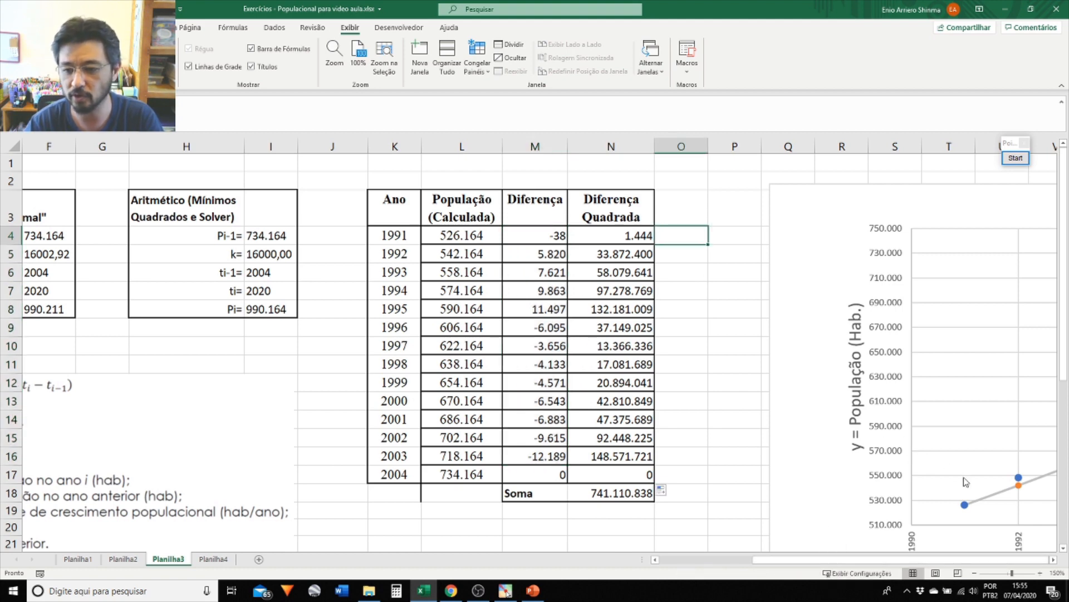
Bring the chart over the differences table to compare both series at the current k, and move it clear of the table again.
left_click_drag(828, 261, 644, 240)
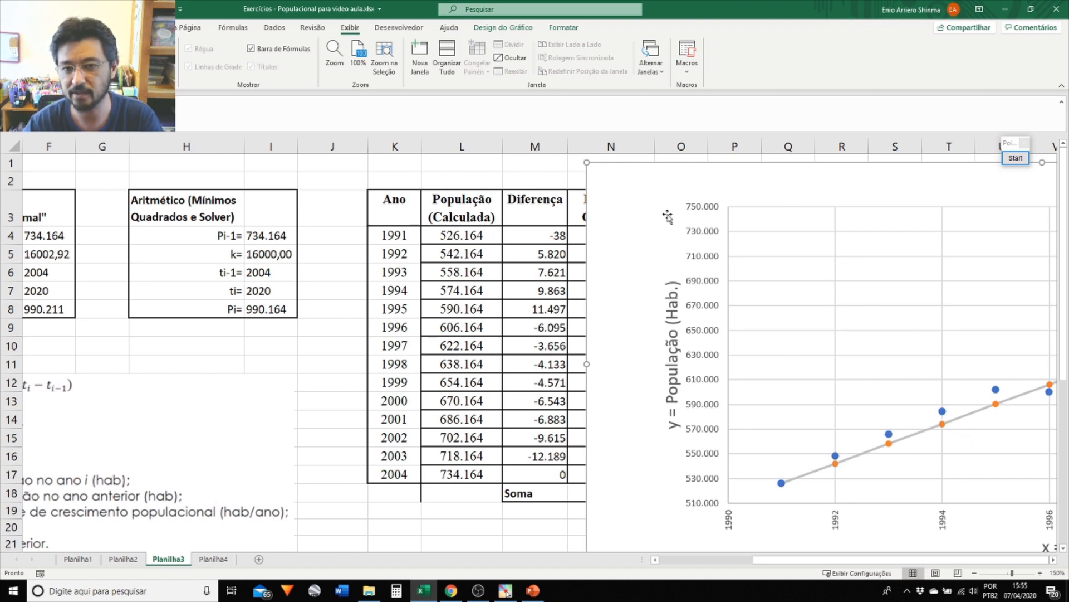
left_click_drag(664, 215, 460, 216)
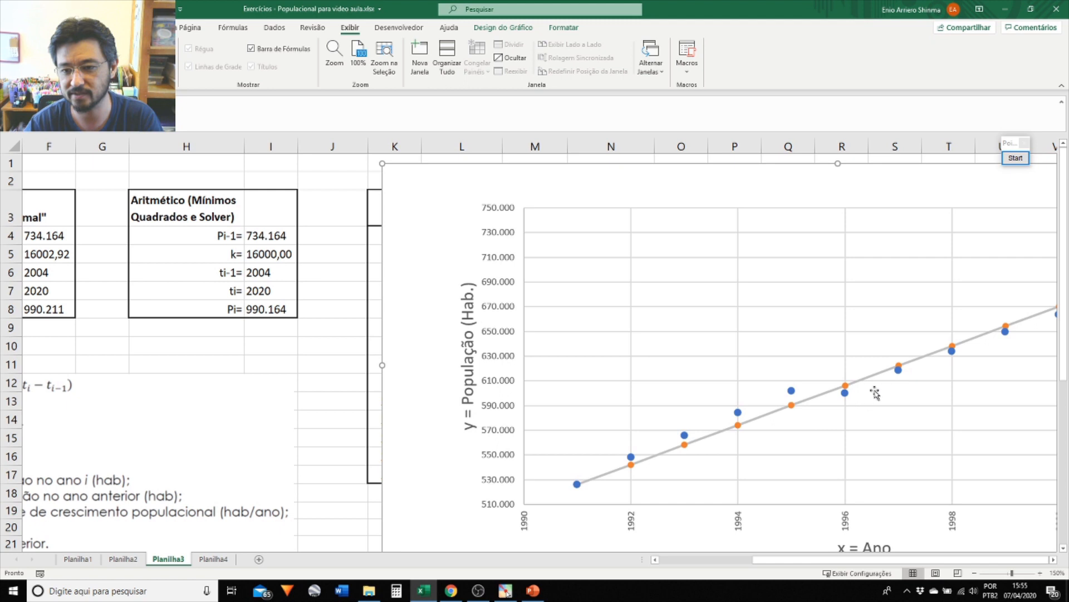
left_click_drag(455, 201, 919, 196)
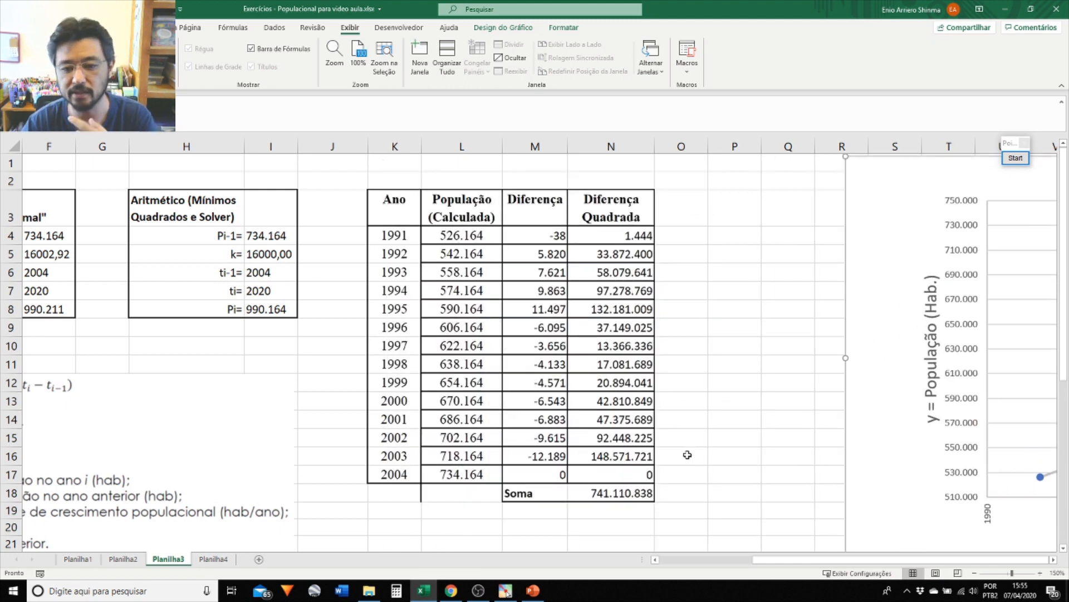
Check that the Soma formula in N18 covers N4:N17, and review the 1991 difference alongside the population and k tables.
left_click(632, 494)
left_click(300, 118)
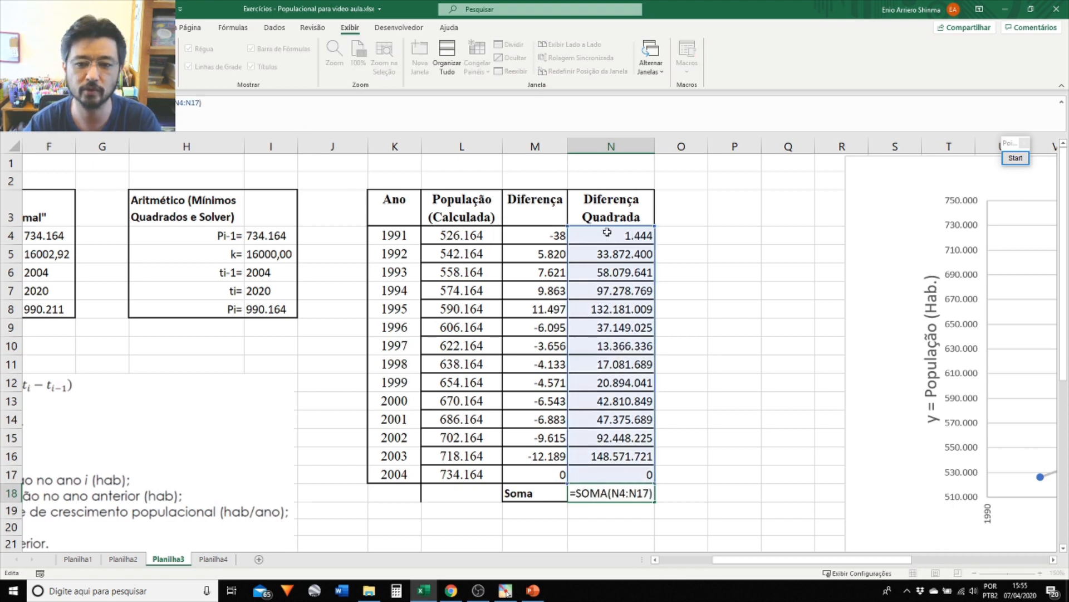
left_click(694, 498)
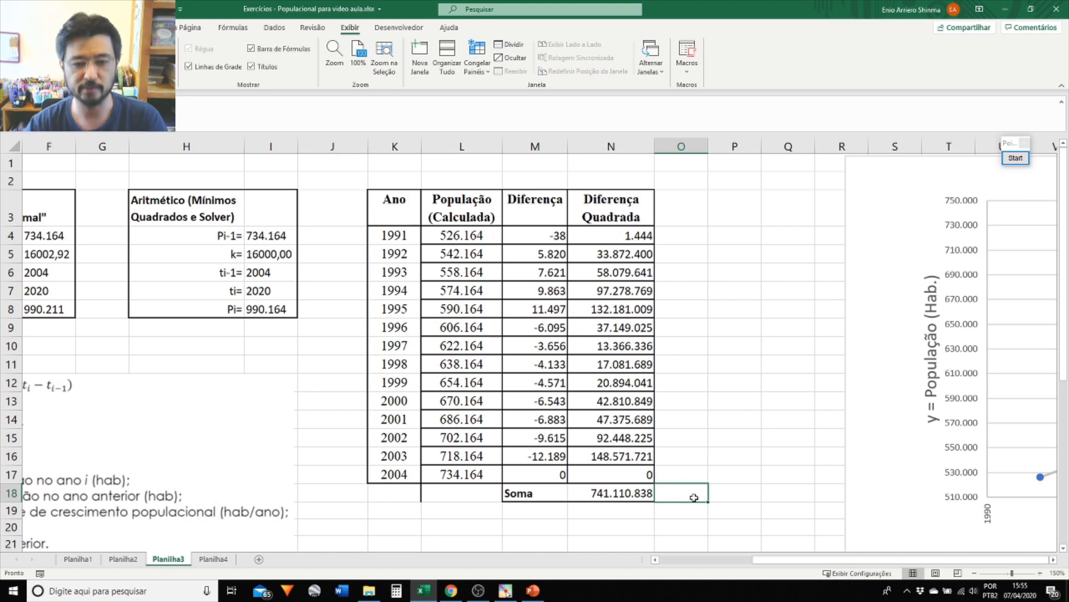
left_click(536, 235)
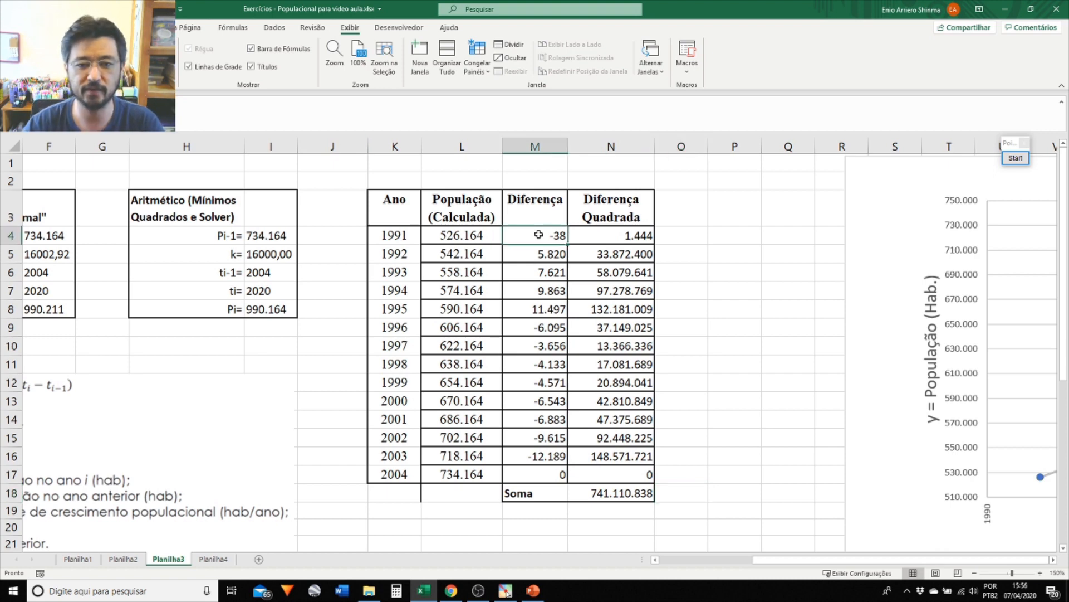
left_click_drag(786, 560, 736, 568)
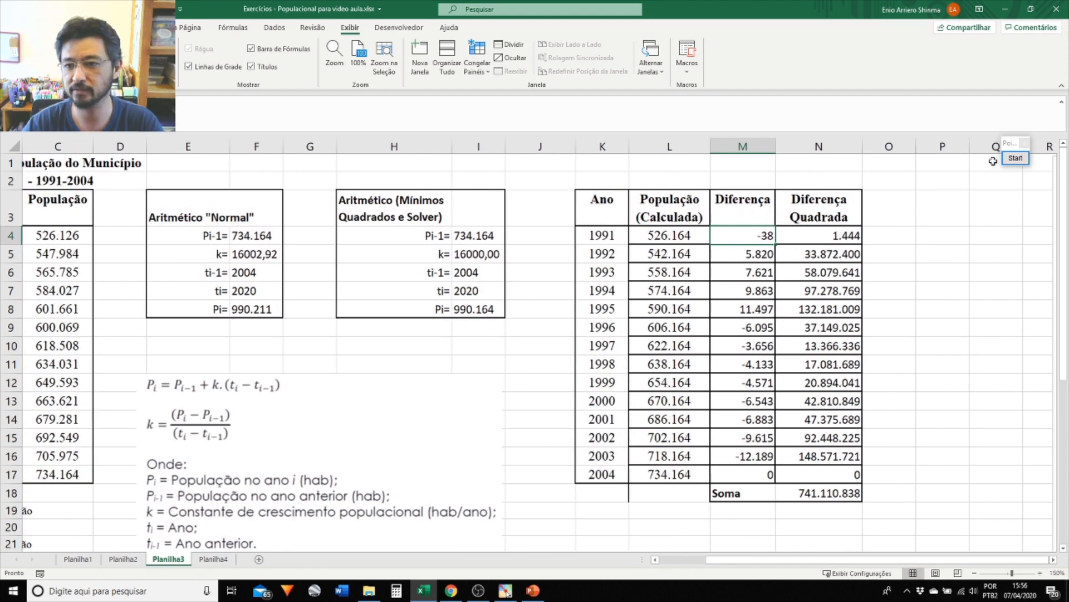
Freeze the screen for annotation and circle the 1991 difference, observed population and calculated population in green freehand.
left_click(1015, 158)
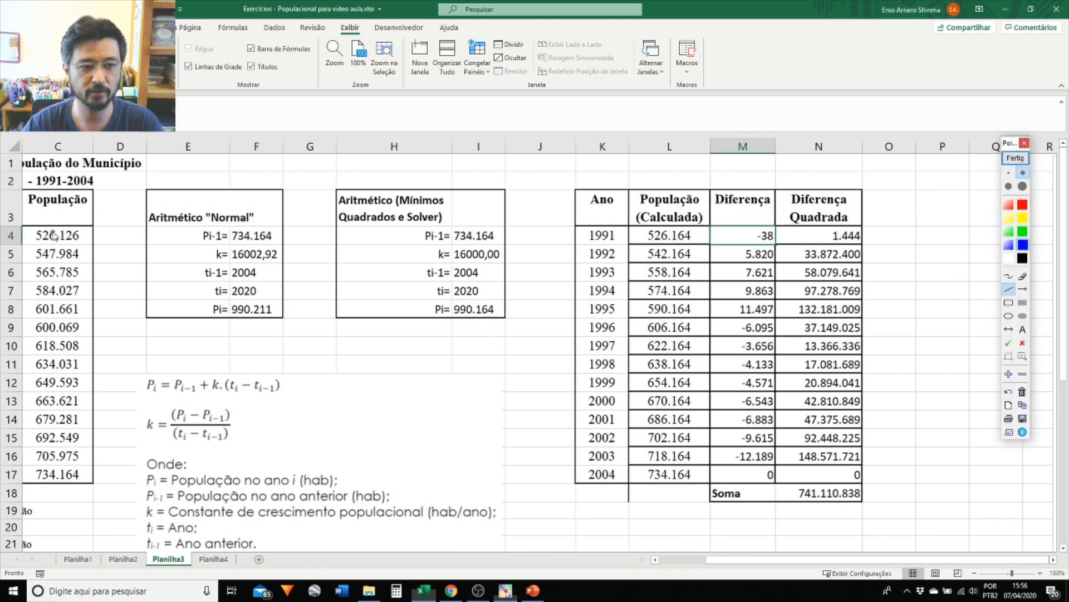
left_click_drag(30, 223, 49, 249)
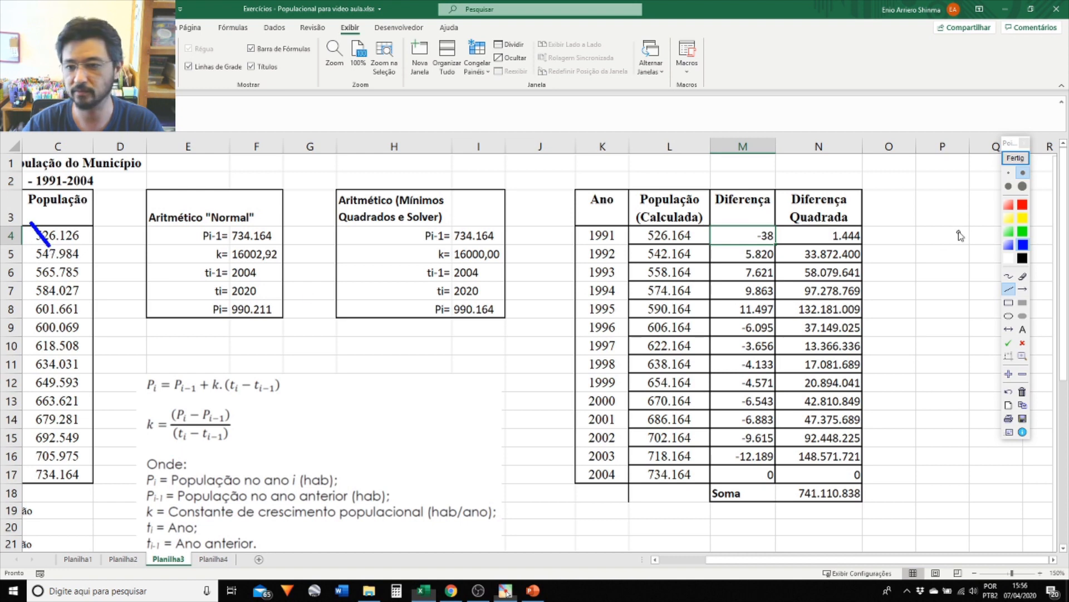
left_click(1023, 392)
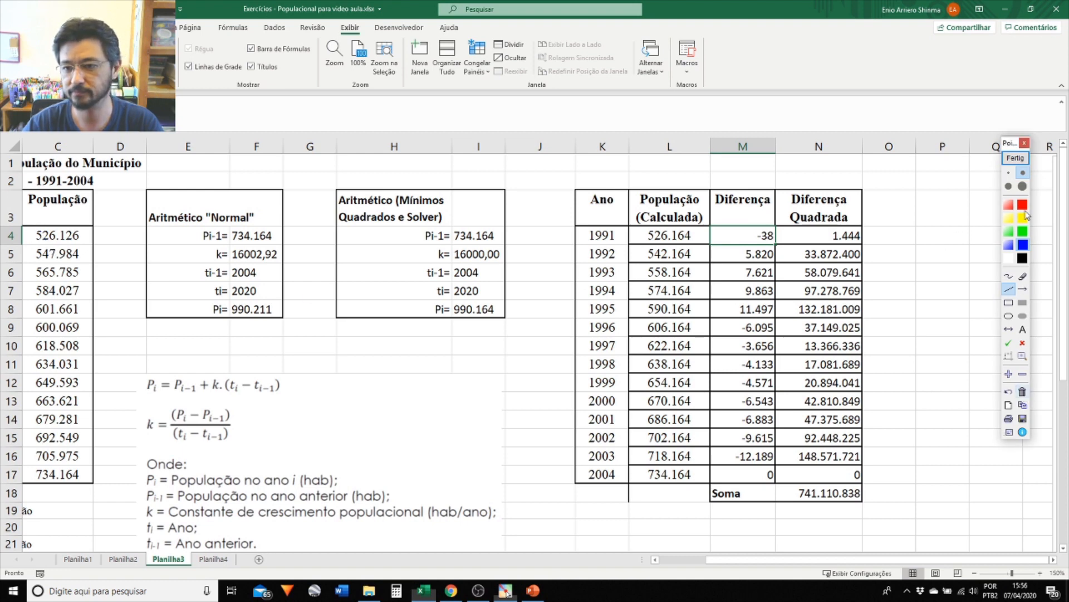
left_click(1008, 276)
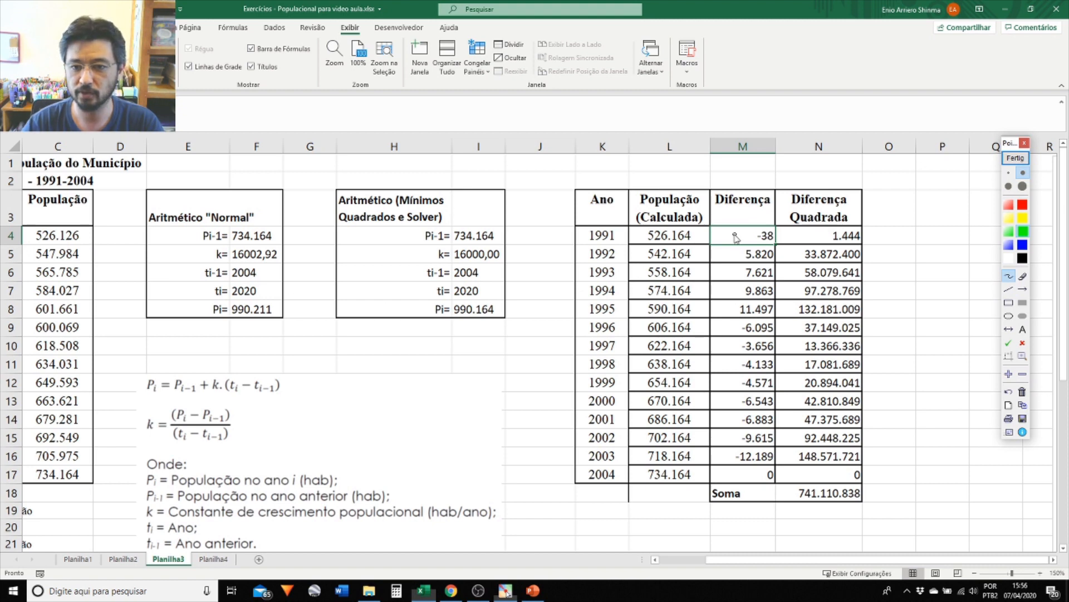
mouse_move(715, 225)
left_mouse_down()
mouse_move(727, 242)
mouse_move(774, 247)
mouse_move(775, 226)
mouse_move(723, 233)
left_mouse_up()
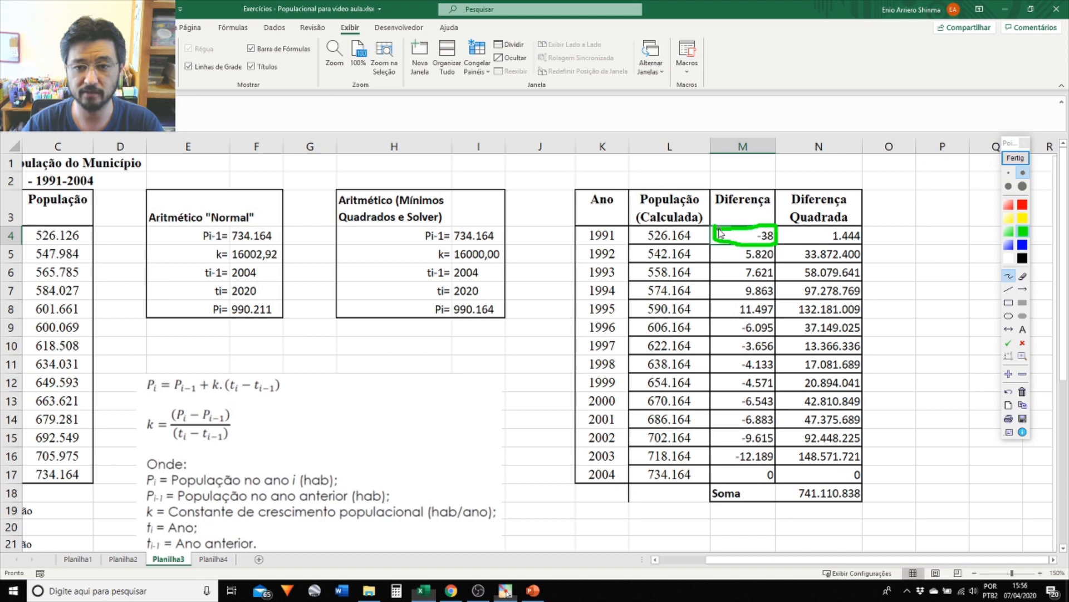
mouse_move(27, 225)
left_mouse_down()
mouse_move(29, 245)
mouse_move(78, 246)
mouse_move(89, 226)
mouse_move(6, 233)
left_mouse_up()
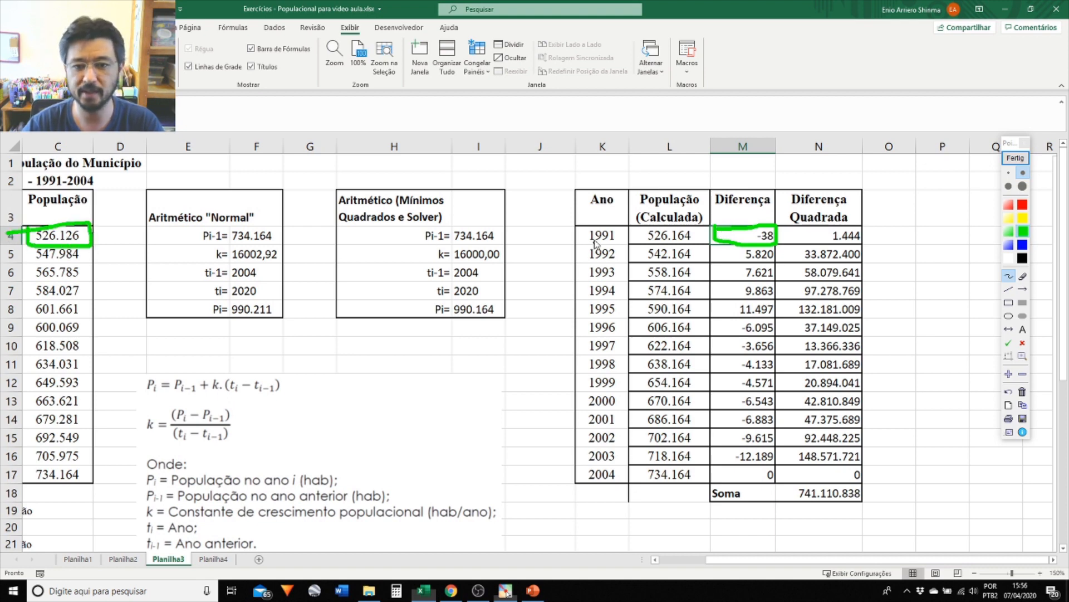
mouse_move(634, 246)
left_mouse_down()
mouse_move(713, 245)
mouse_move(699, 225)
mouse_move(625, 231)
left_mouse_up()
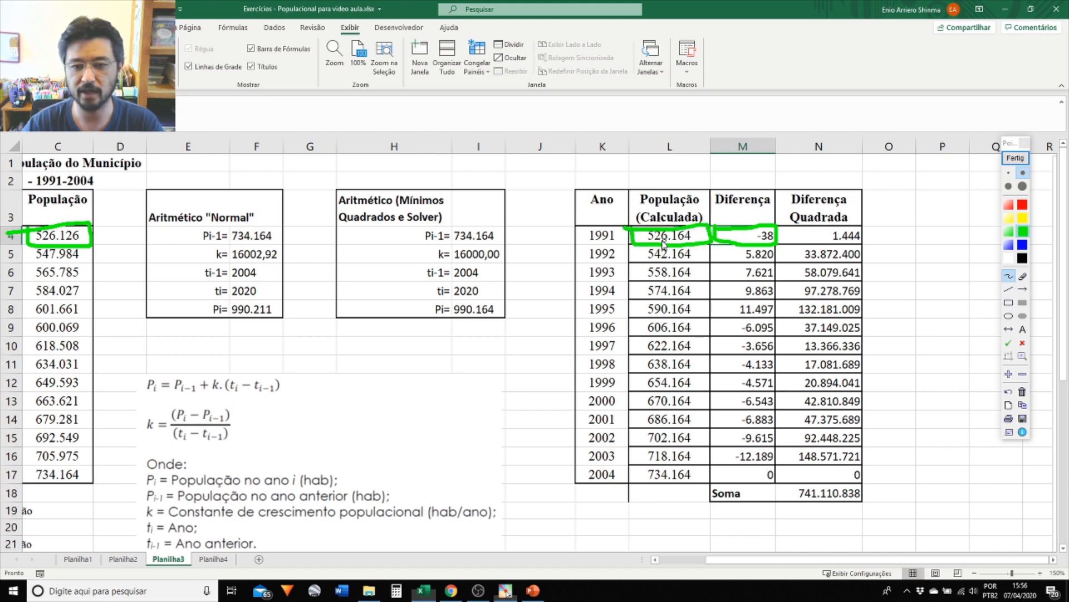
Draw a green arrow from the 1991 calculated population to k, mark the squared difference and difference cells, and leave annotation mode.
left_click(1023, 289)
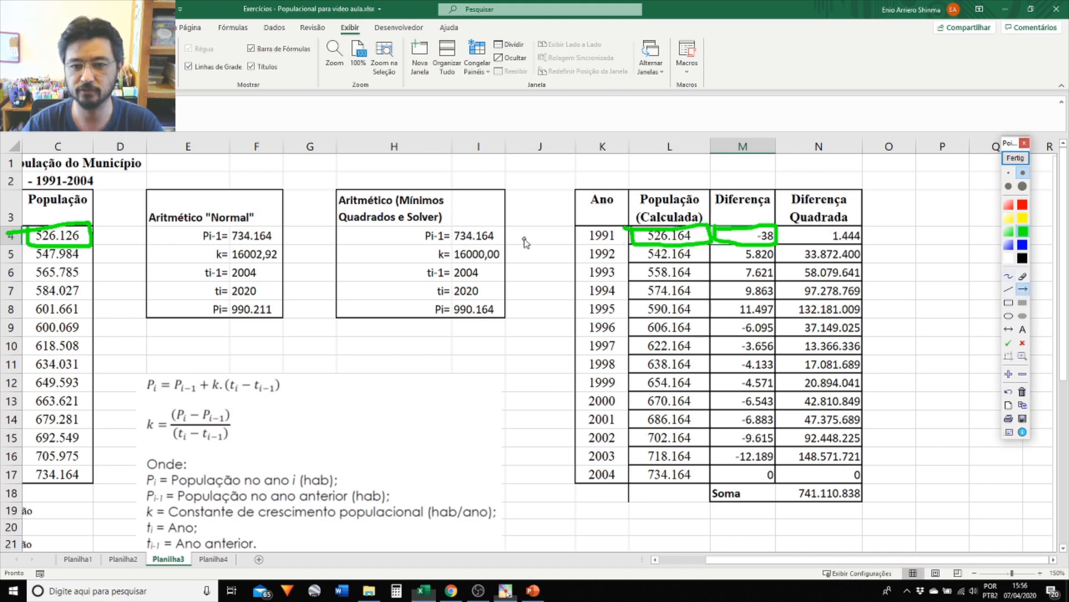
left_click_drag(625, 238, 509, 254)
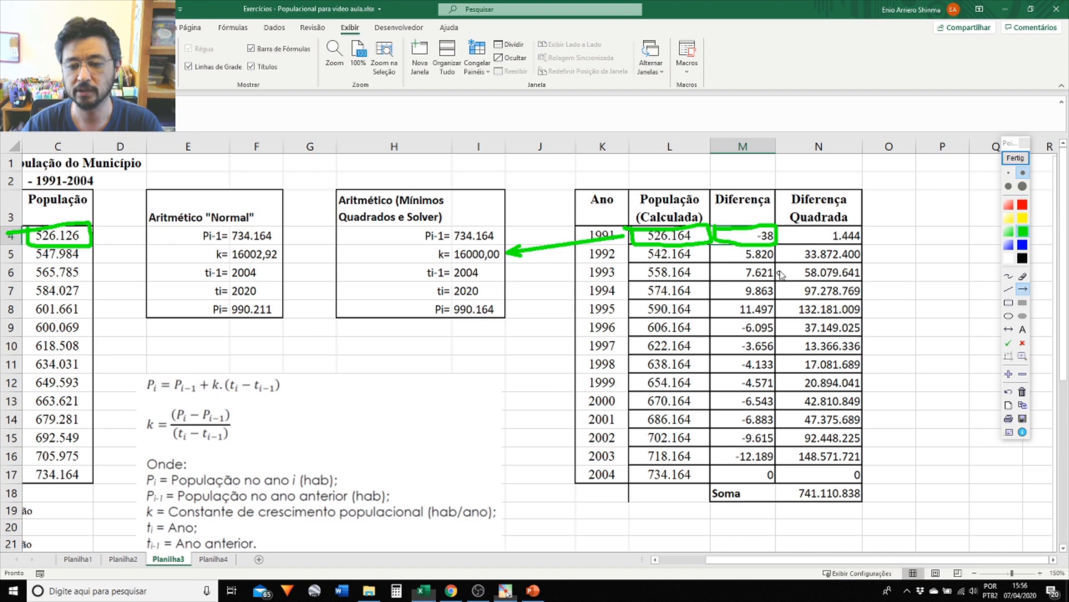
left_click_drag(785, 229, 786, 244)
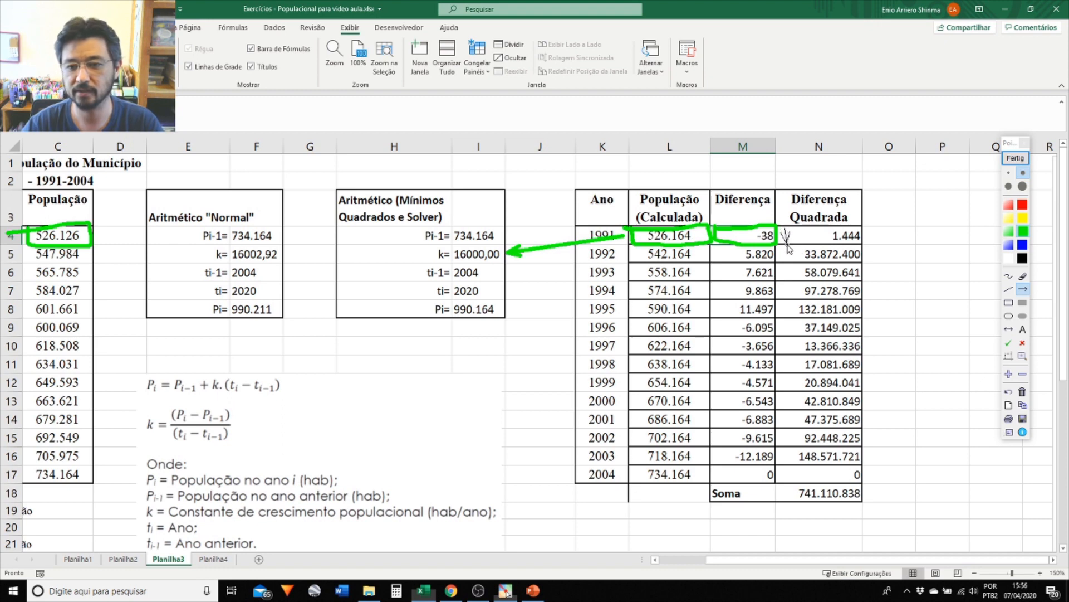
left_click(1009, 276)
mouse_move(788, 240)
left_mouse_down()
mouse_move(864, 241)
mouse_move(789, 224)
left_mouse_up()
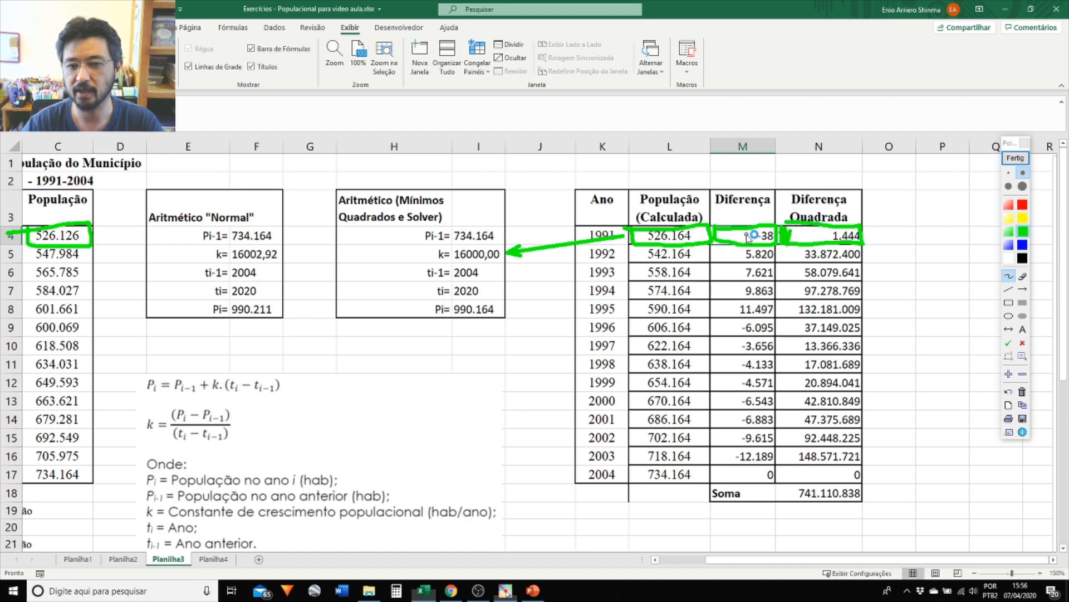
mouse_move(757, 225)
left_mouse_down()
mouse_move(734, 259)
mouse_move(777, 245)
mouse_move(732, 236)
left_mouse_up()
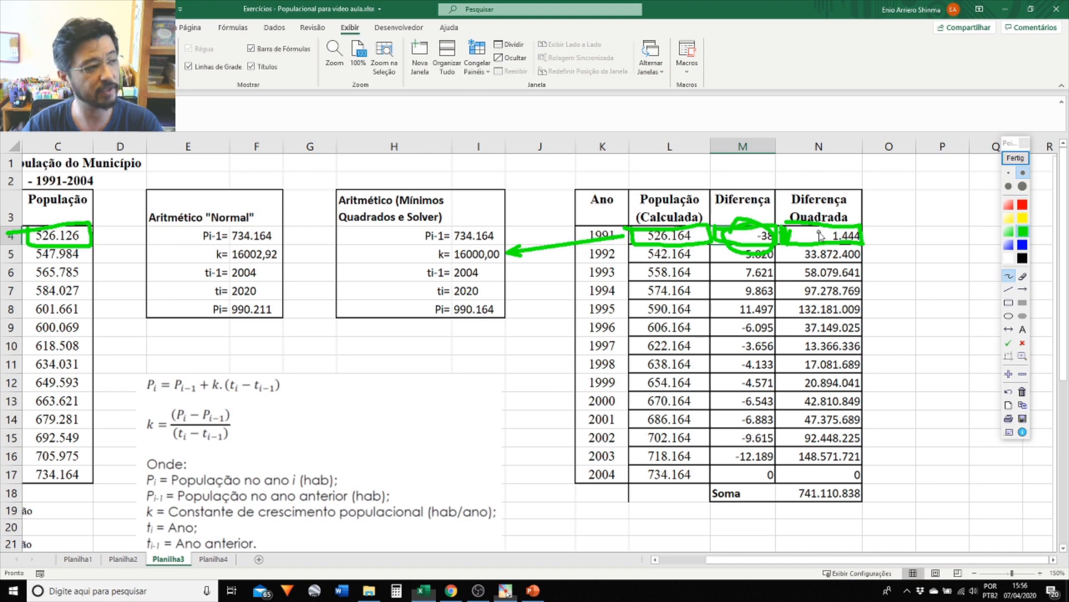
left_click(1016, 159)
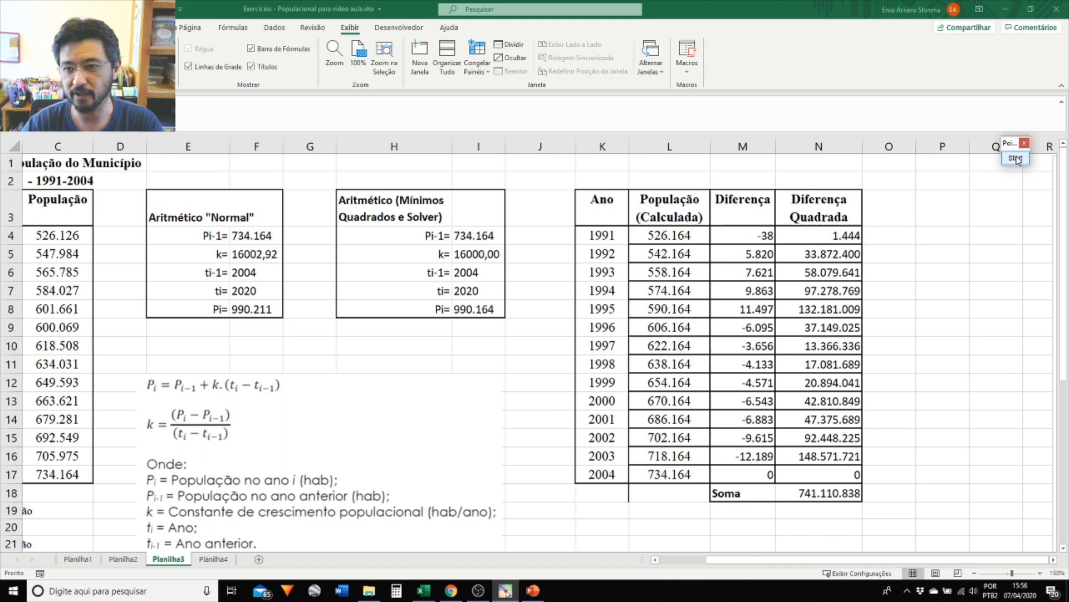
Circle the Soma total in green, add arrows beside it and the squared differences for 1991 to 2003, and leave annotation mode.
left_click(1024, 186)
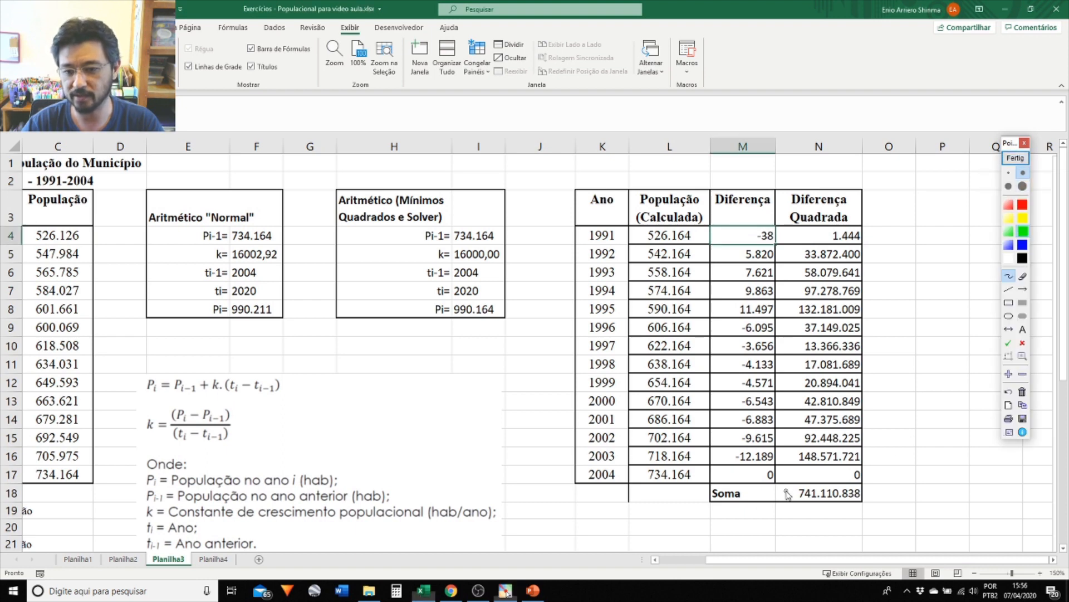
mouse_move(776, 486)
left_mouse_down()
mouse_move(779, 502)
mouse_move(836, 507)
mouse_move(866, 477)
mouse_move(779, 489)
left_mouse_up()
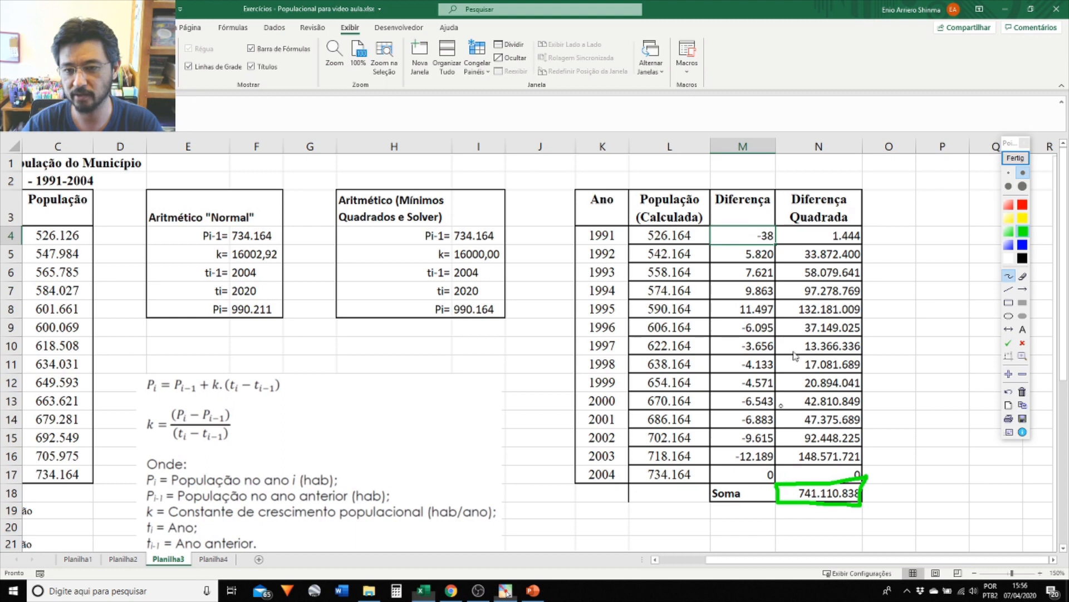
left_click(1023, 289)
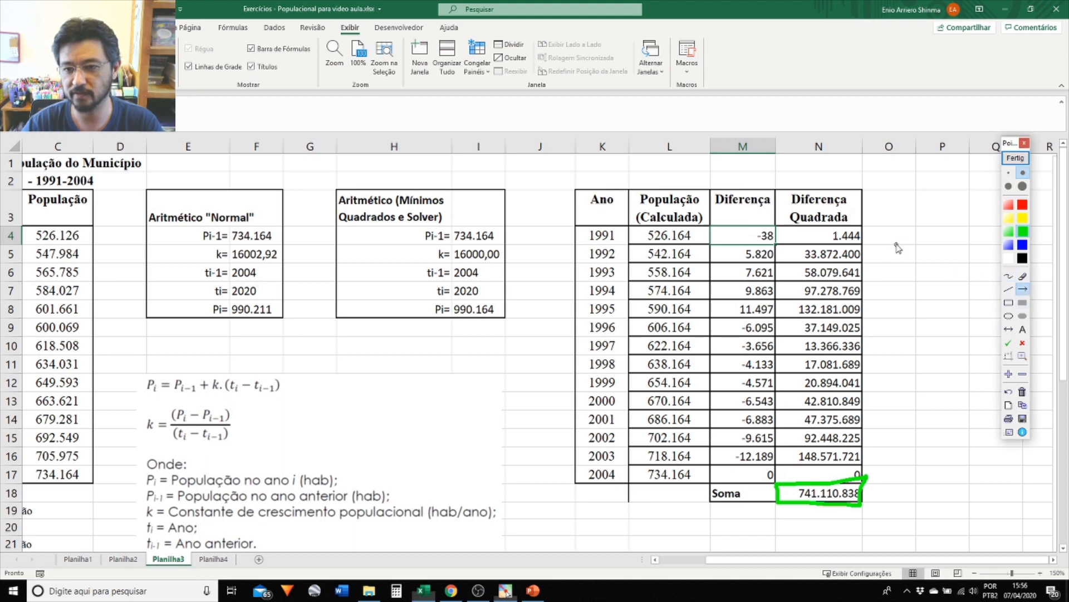
mouse_move(911, 238)
left_mouse_down()
mouse_move(874, 238)
mouse_move(884, 272)
mouse_move(874, 273)
left_mouse_up()
mouse_move(906, 288)
left_mouse_down()
mouse_move(876, 289)
mouse_move(869, 311)
mouse_move(880, 328)
mouse_move(871, 384)
mouse_move(888, 420)
mouse_move(862, 420)
mouse_move(868, 453)
left_mouse_up()
left_click_drag(926, 496, 877, 498)
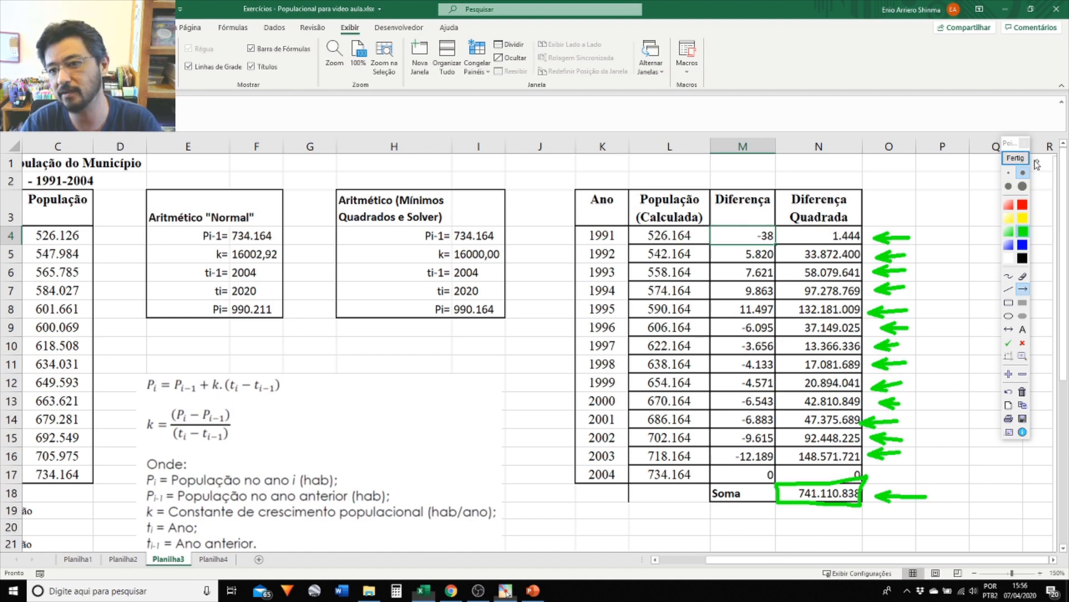
left_click(1016, 158)
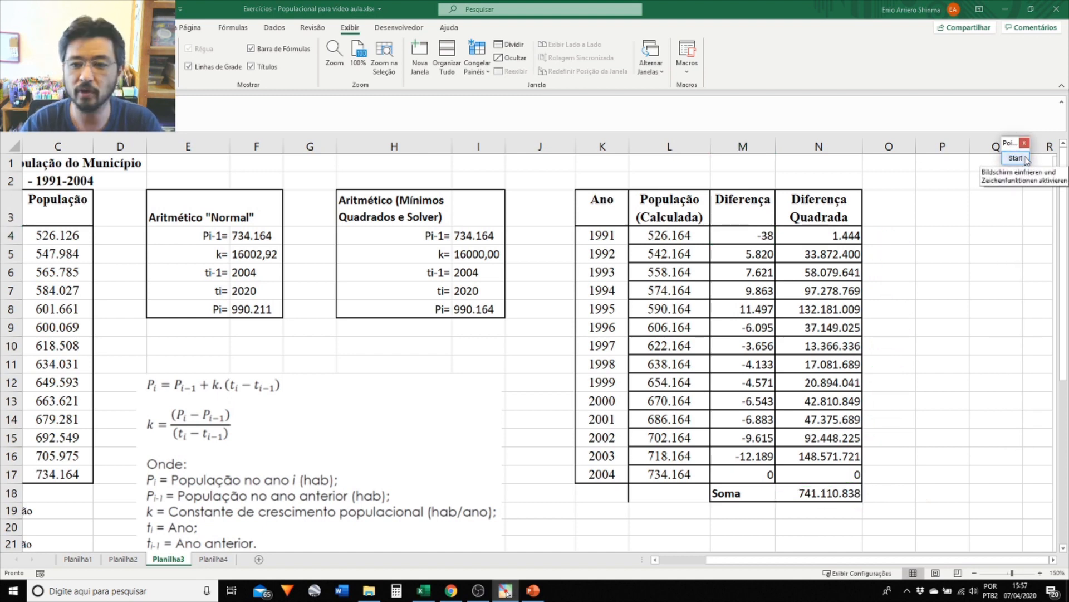
Open Solver, move its dialog clear of the differences table, and set the objective to the Soma cell N18.
left_click(982, 239)
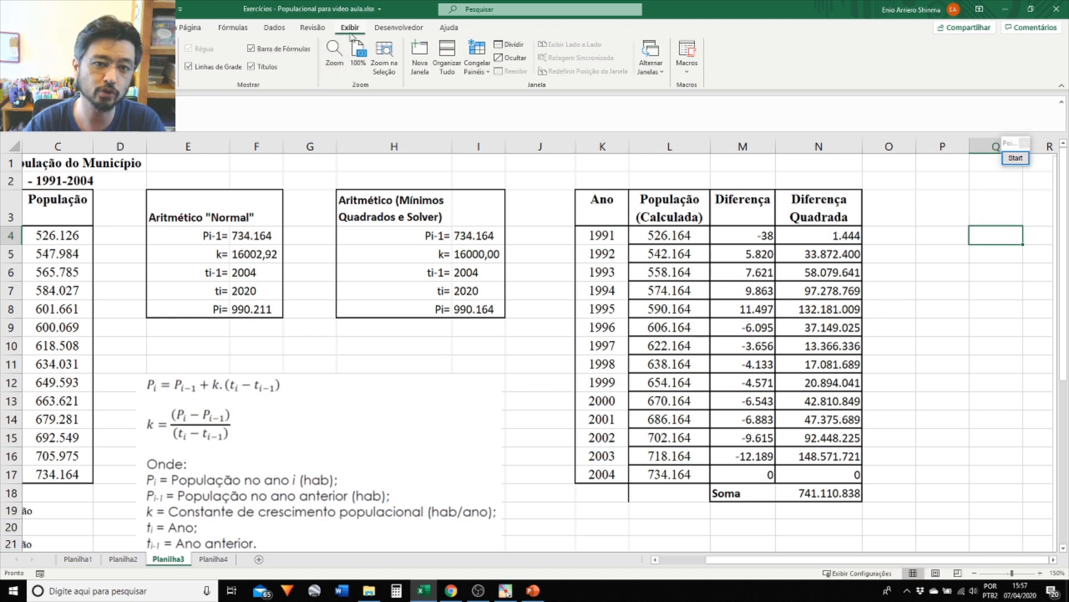
left_click(278, 29)
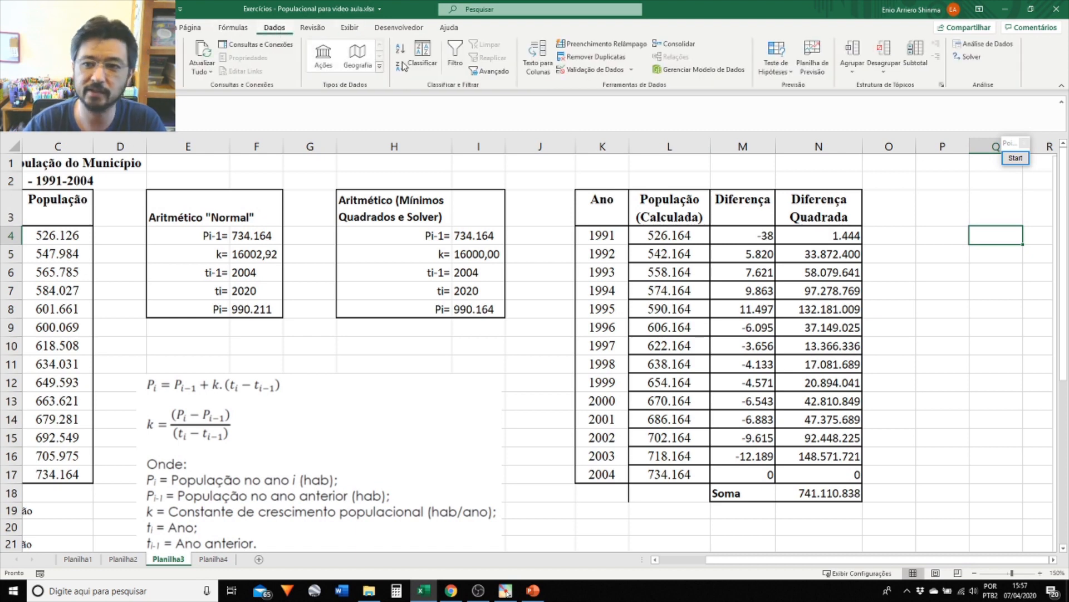
left_click(969, 56)
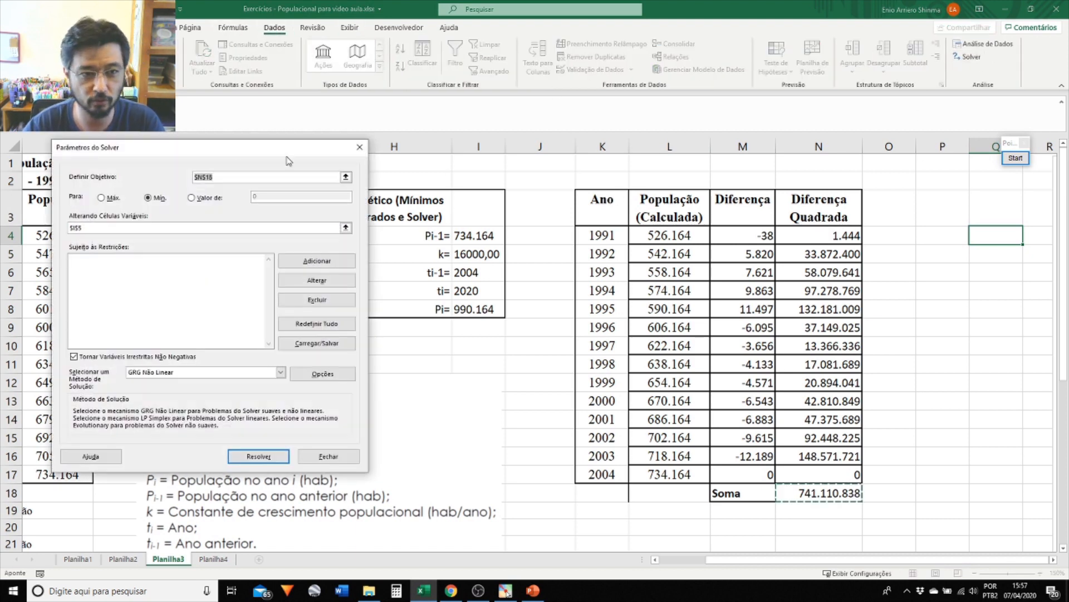
left_click_drag(243, 150, 437, 143)
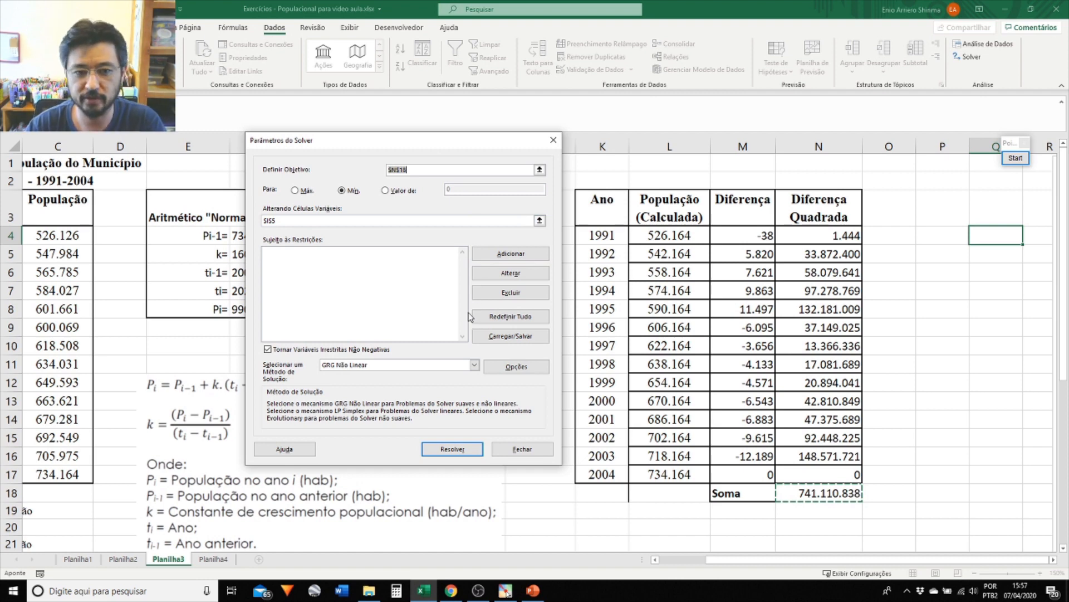
left_click(539, 170)
left_click(839, 491)
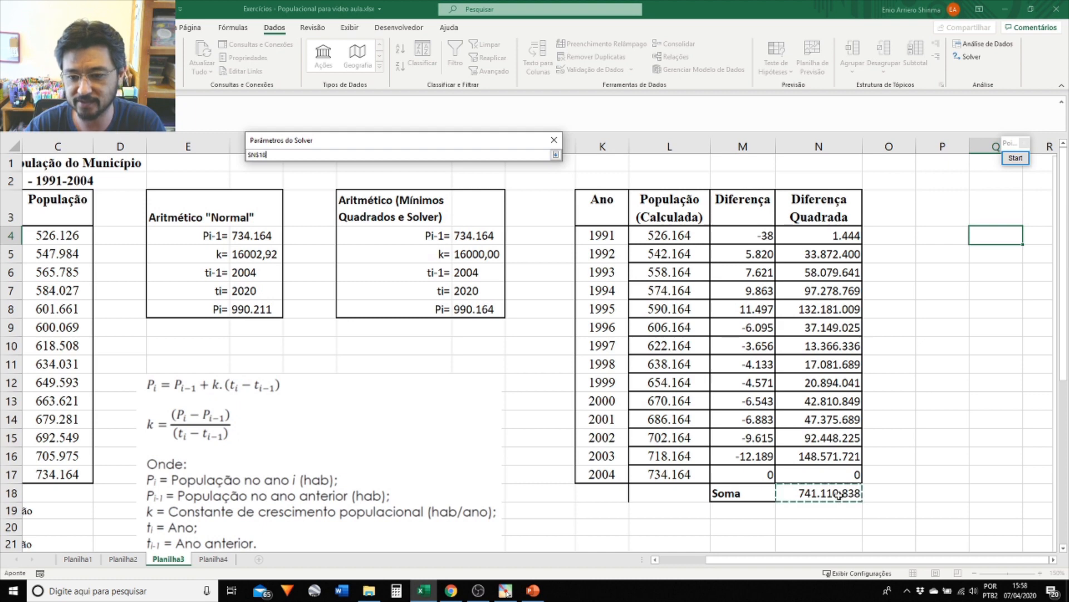
key("Return")
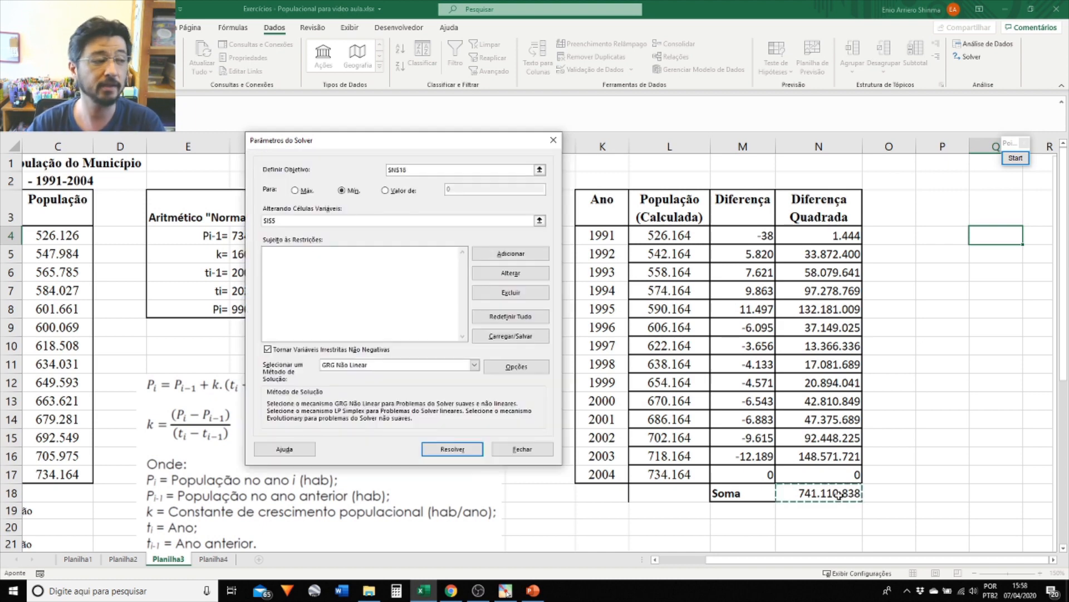
Try solving for an objective value of 0 by changing k in I5, and accept the Solver solution.
left_click(385, 191)
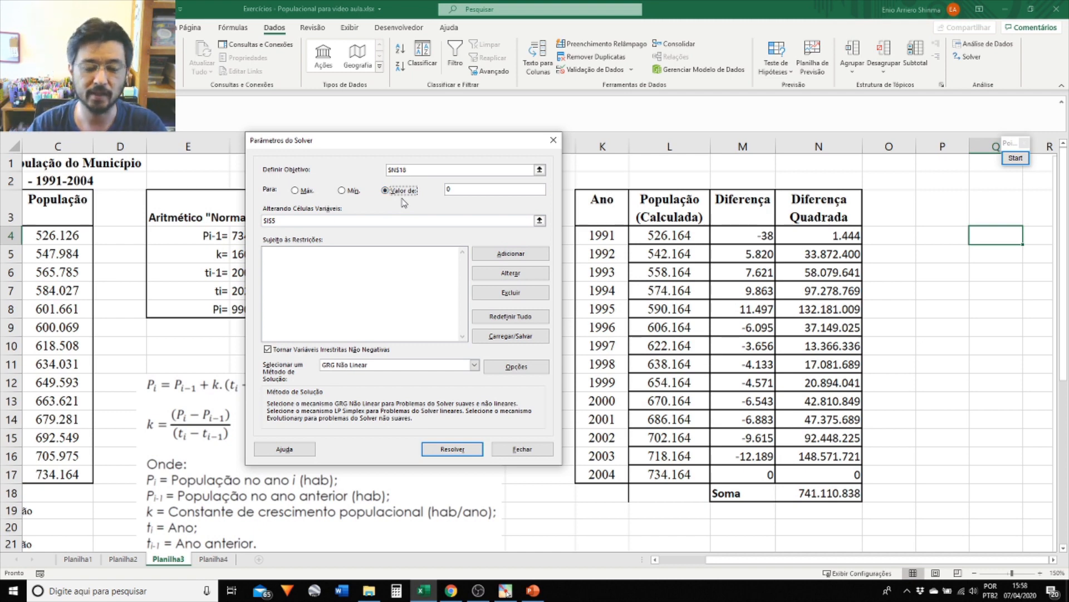
left_click(539, 220)
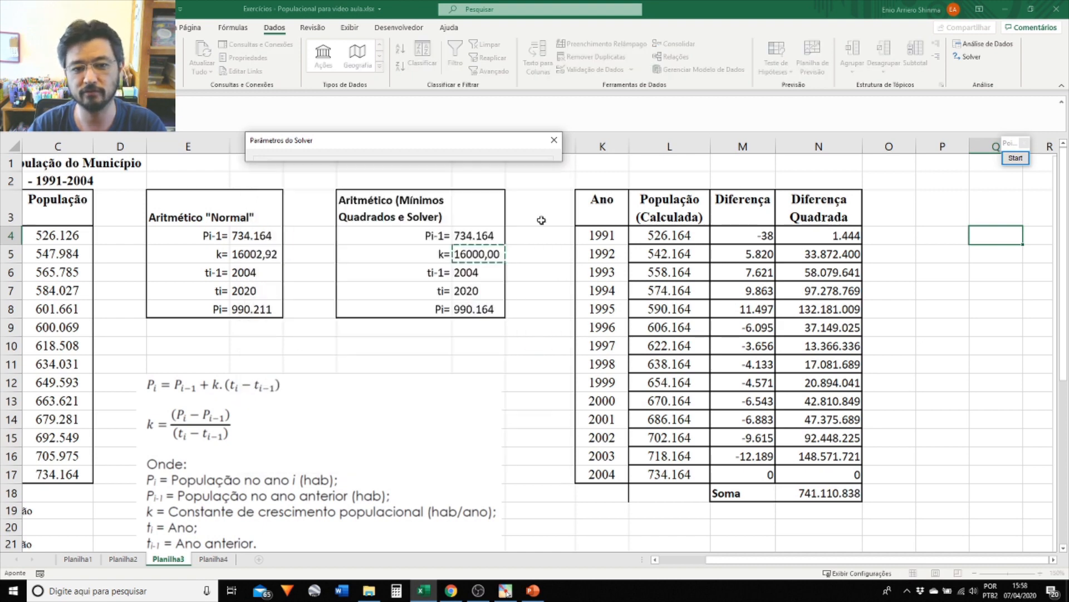
left_click(483, 251)
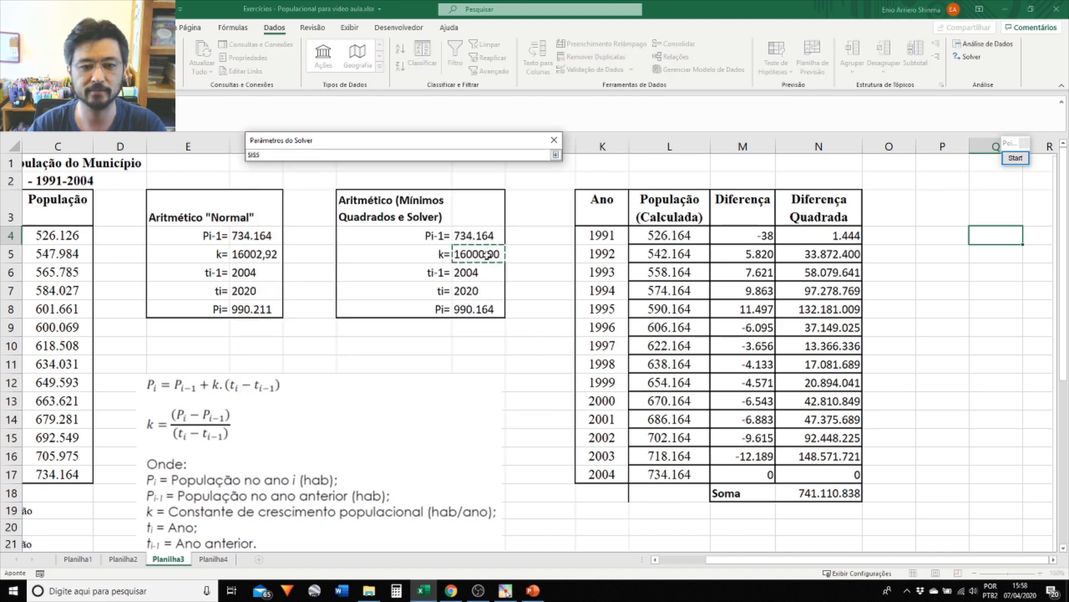
key("Return")
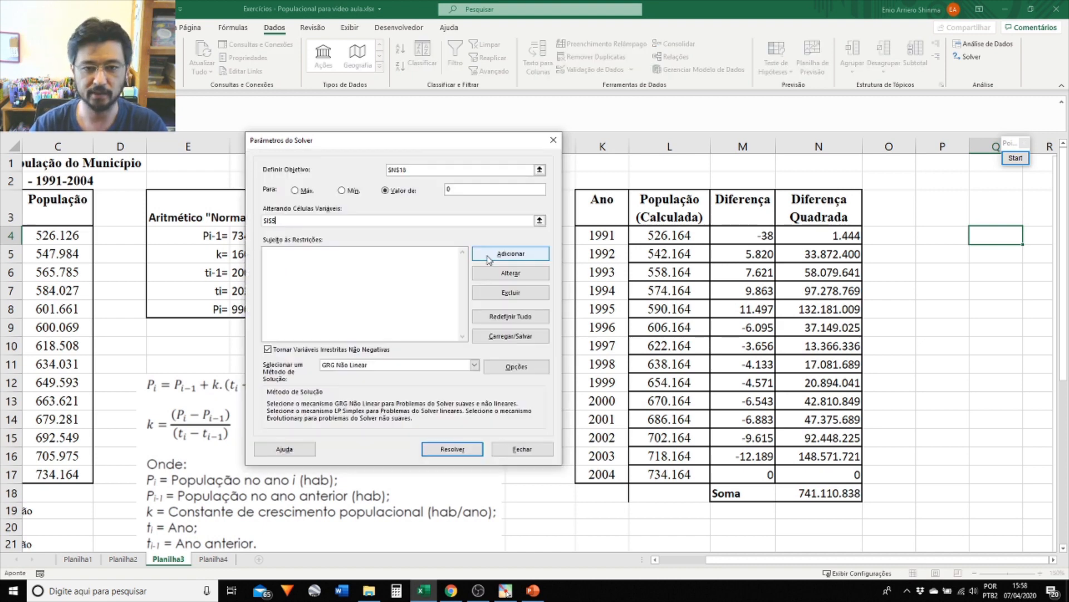
left_click(452, 448)
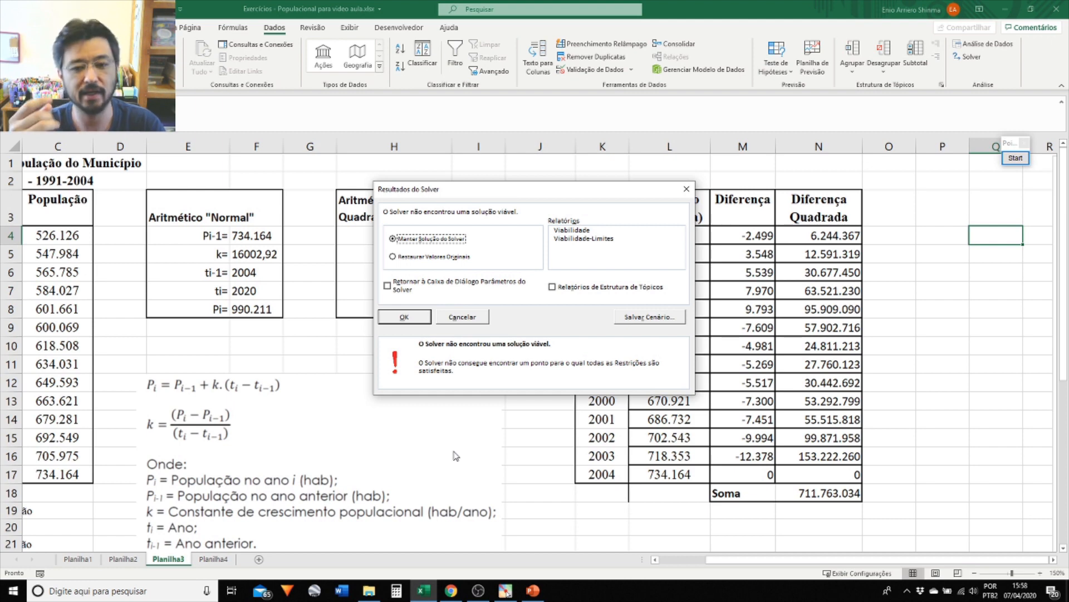
left_click(416, 317)
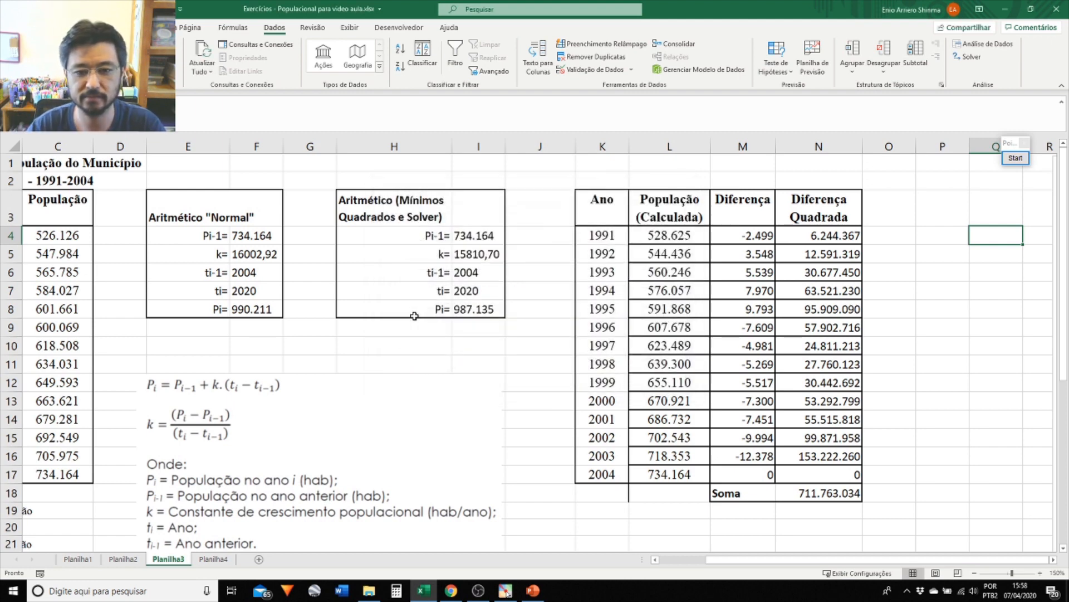
Rerun Solver with the N18 objective set to Mín., changing k in I5, and keep the solution.
left_click(968, 58)
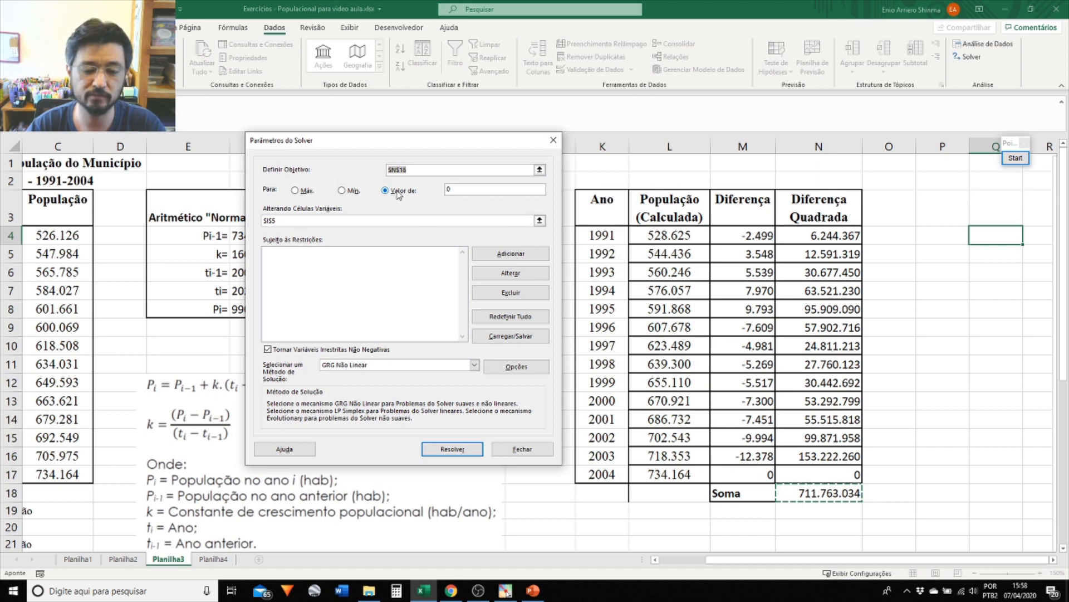
left_click(342, 190)
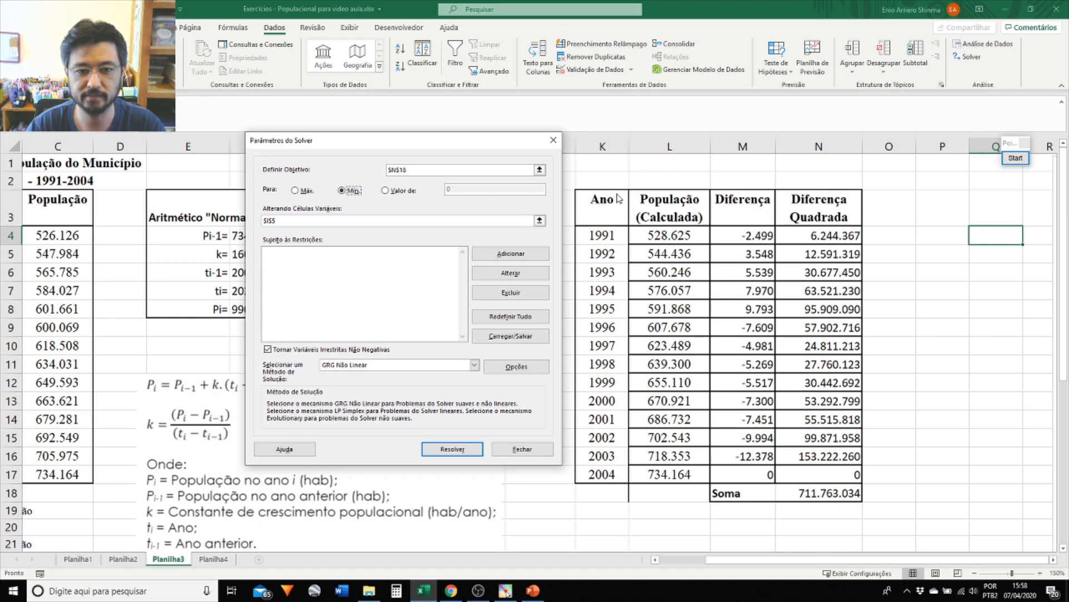
left_click(449, 448)
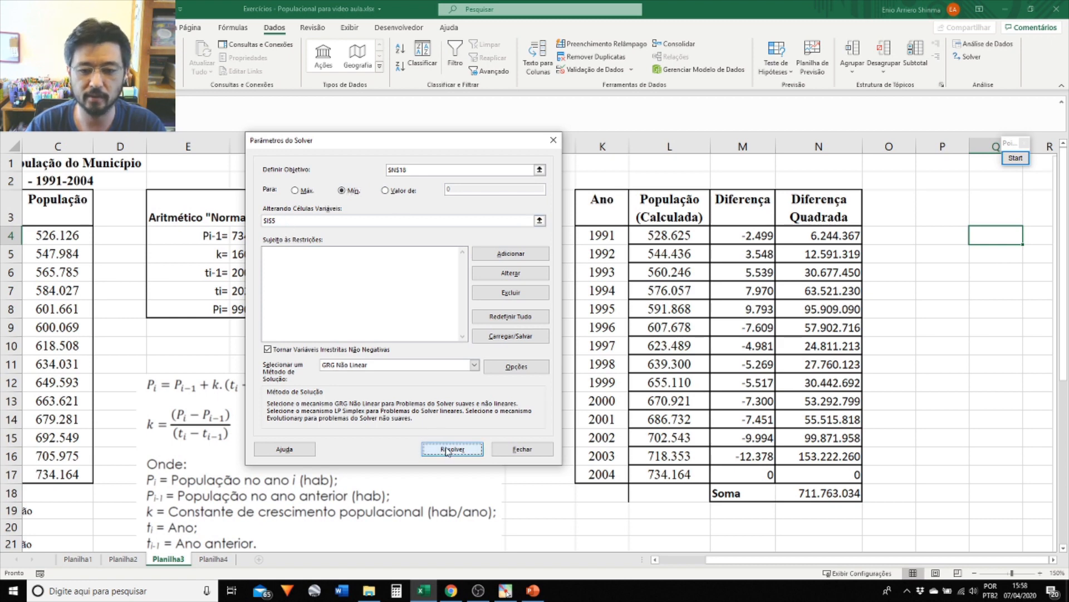
left_click(405, 318)
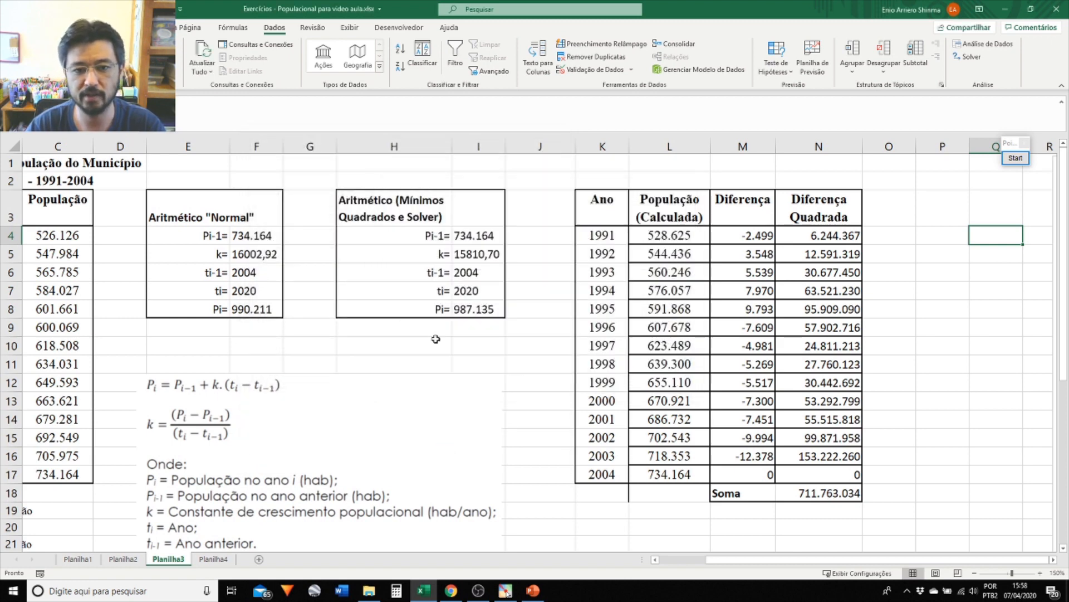
left_click(504, 334)
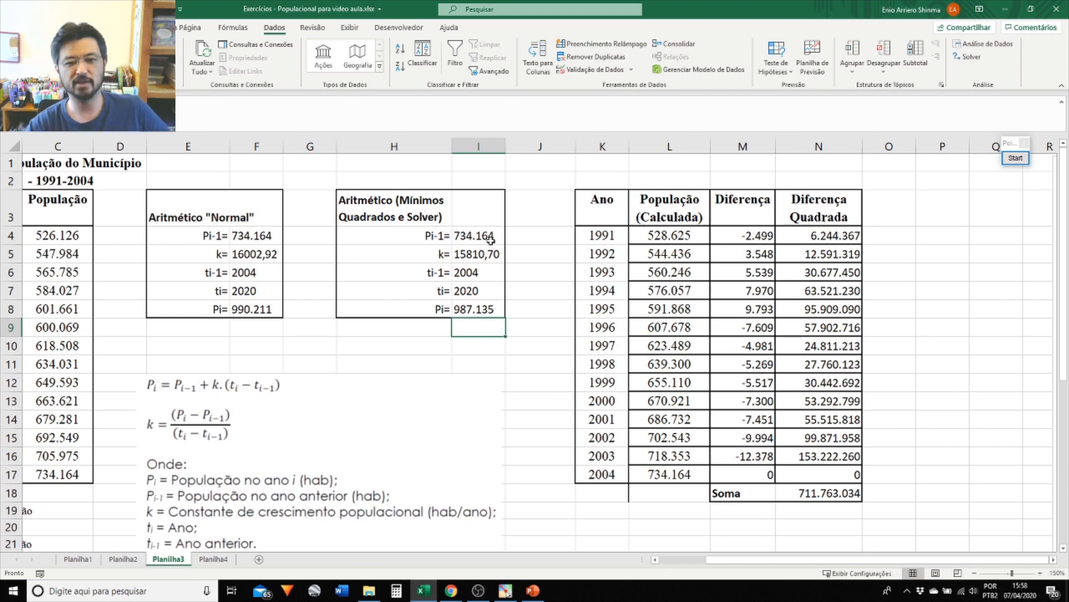
Enter the unit hab/ano in J5 beside the least-squares k and copy it to G5 beside the "Normal" k.
left_click(493, 258)
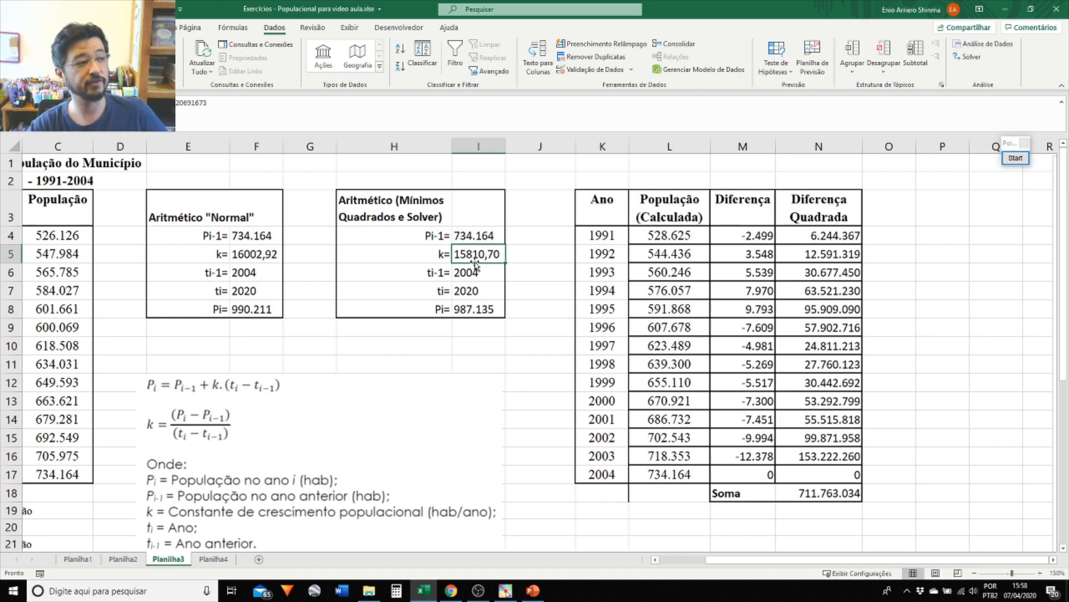
left_click(526, 258)
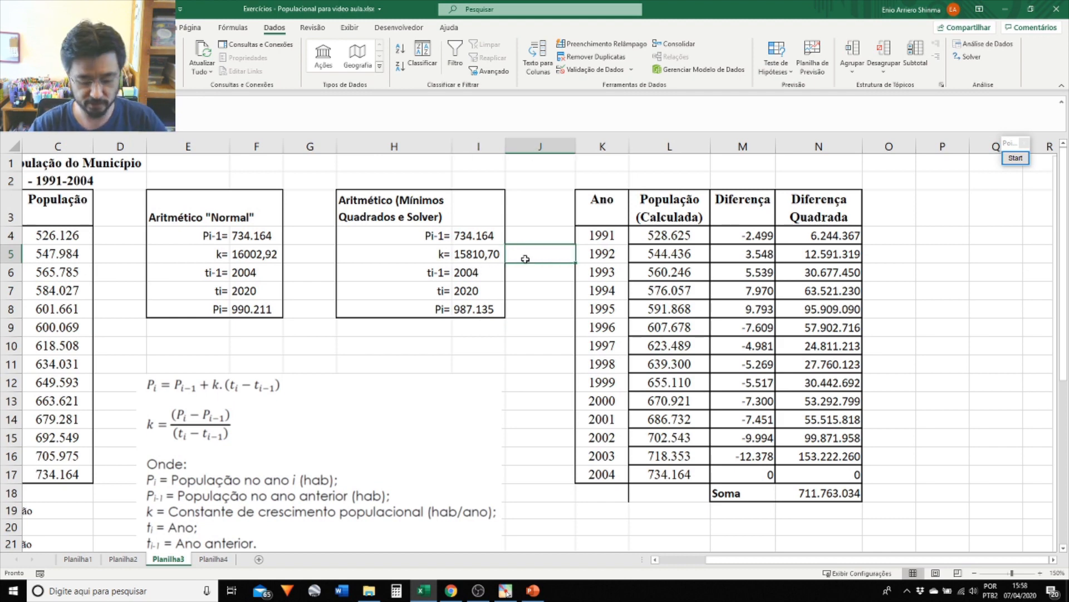
type("hab/ano")
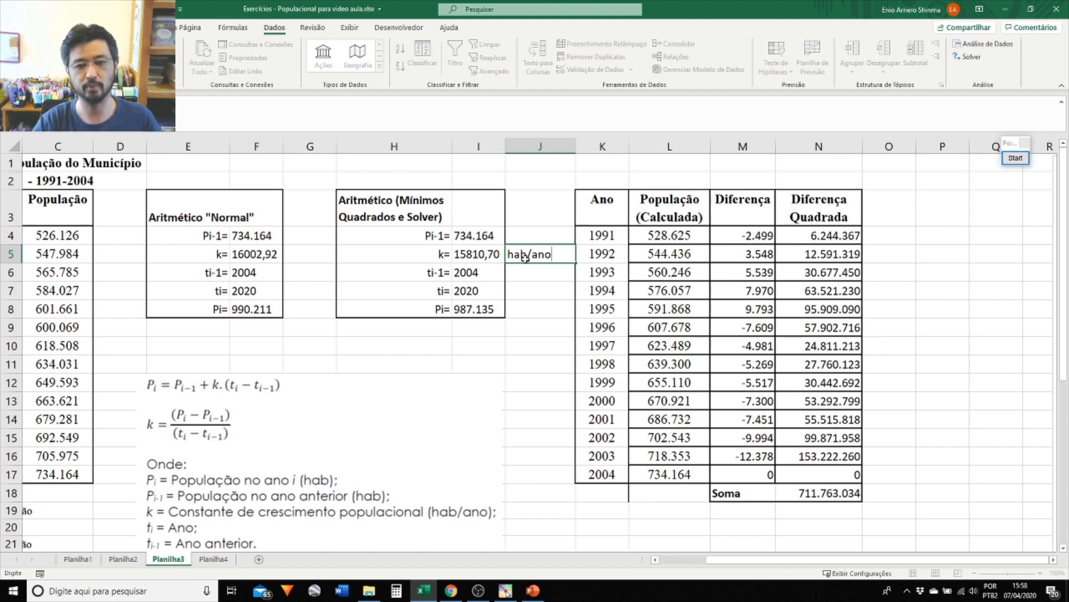
key("Return")
left_click(525, 258)
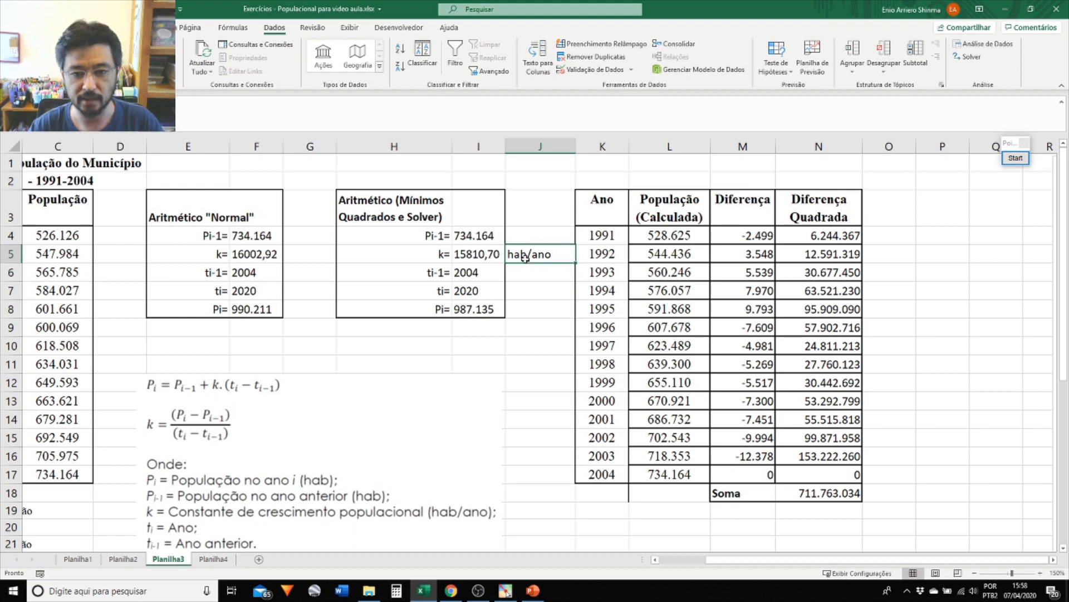
key("ctrl+c")
left_click(309, 253)
key("ctrl+v")
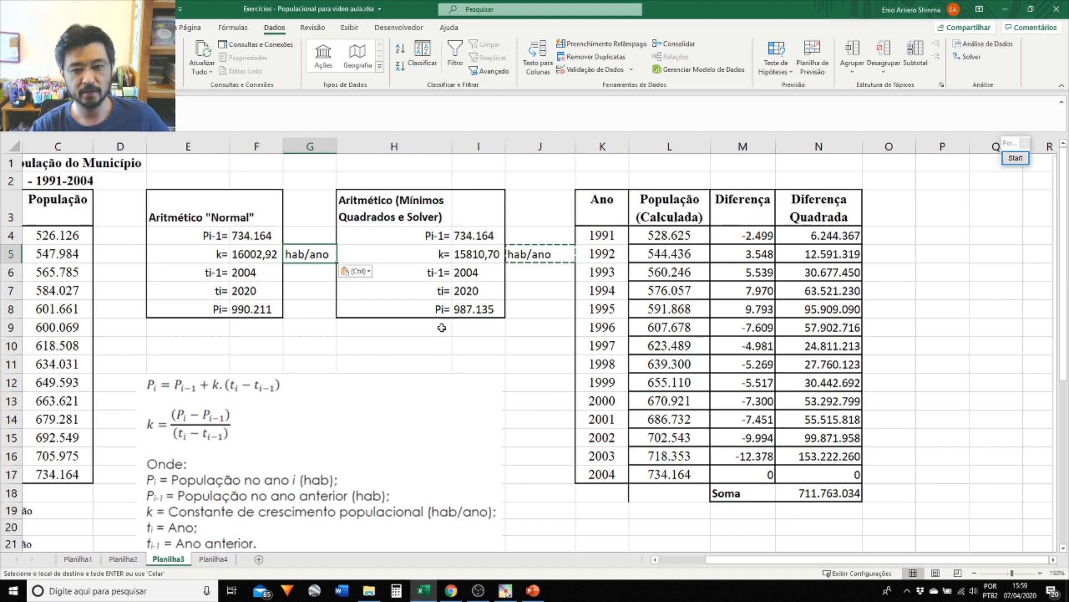
Check the Soma cell N18 against the Solver-fitted k in I5.
left_click(484, 337)
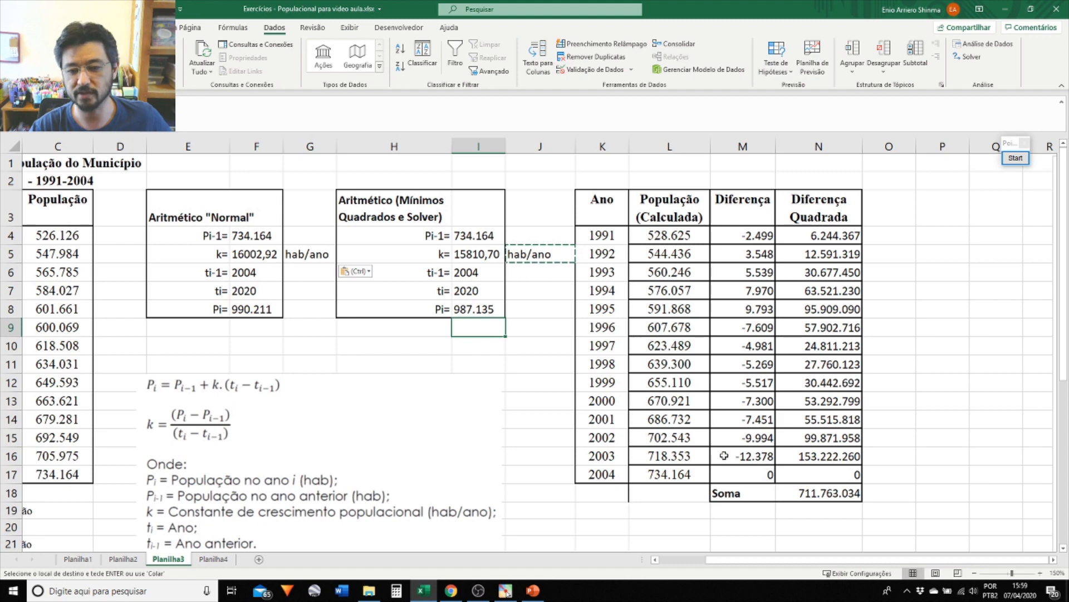
left_click(817, 496)
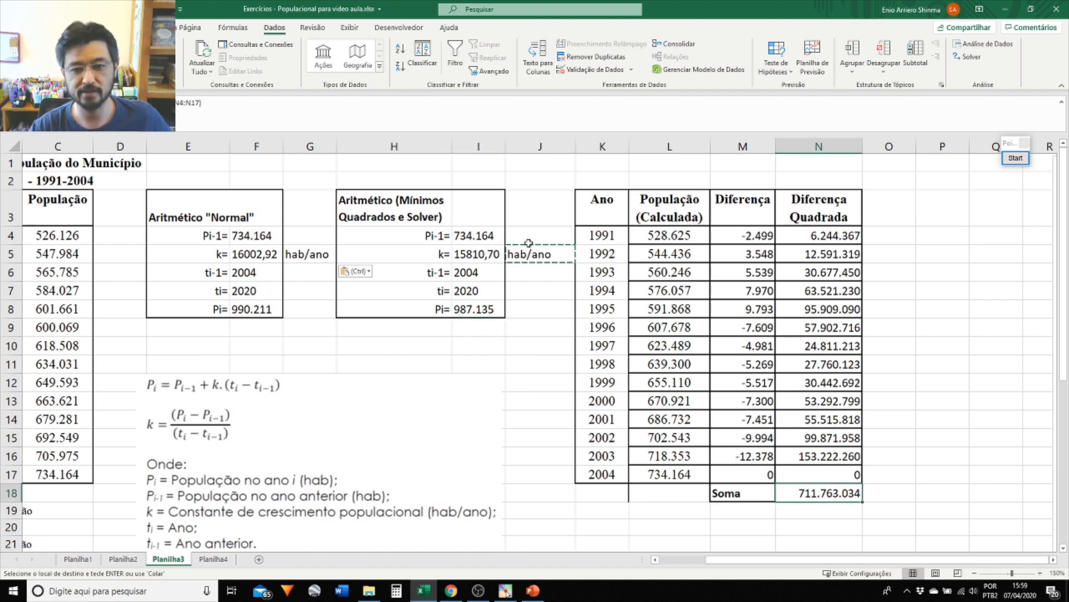
left_click(490, 255)
left_click(833, 498)
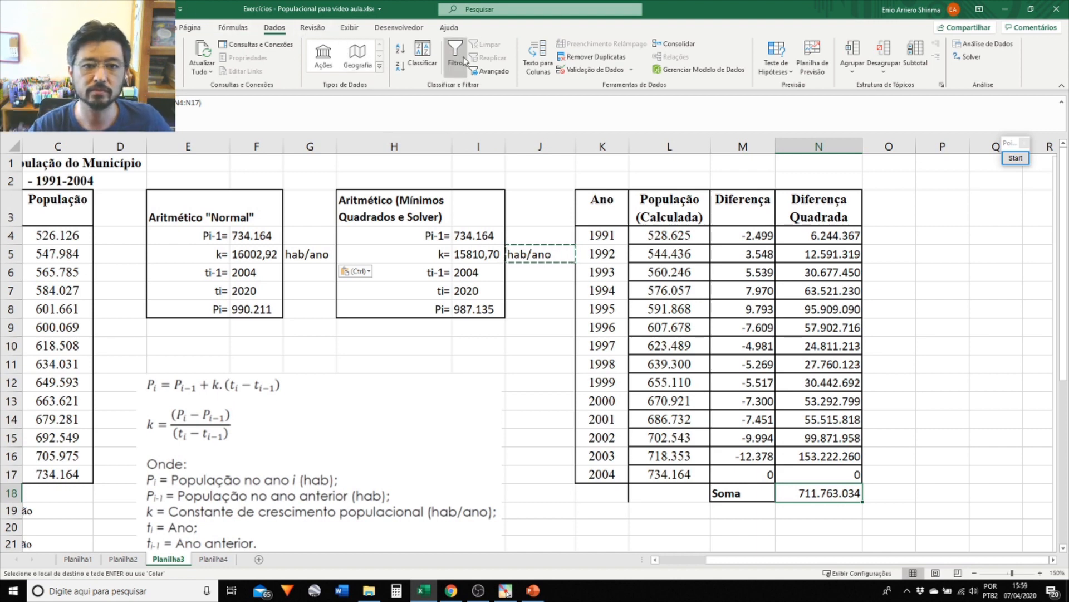
Set the sheet zoom to 100% and move the population chart clear of the two arithmetic method blocks.
left_click(350, 28)
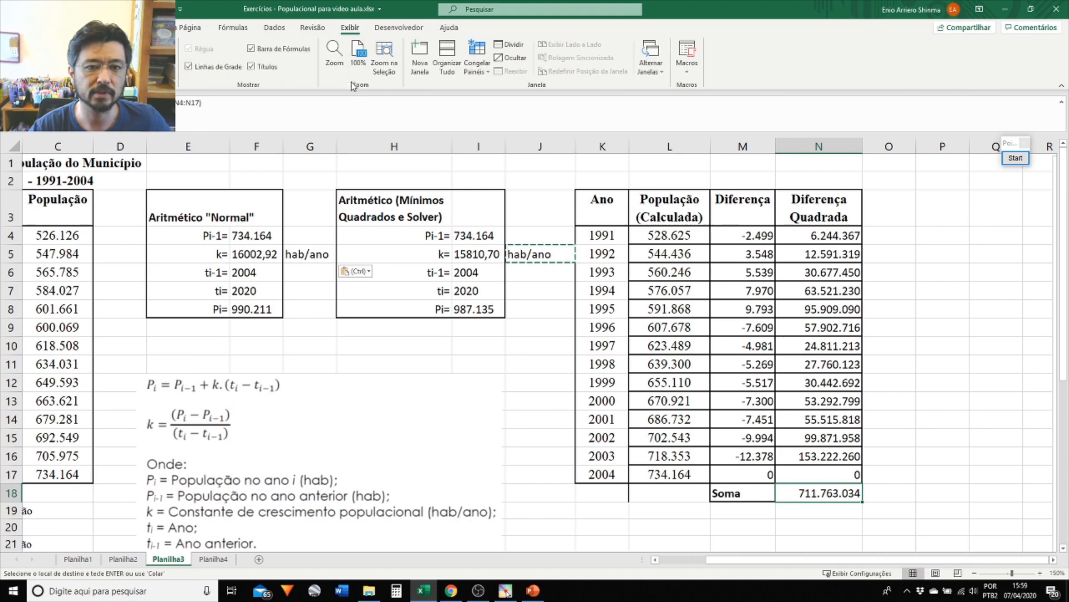
left_click(358, 54)
left_click_drag(727, 355, 206, 419)
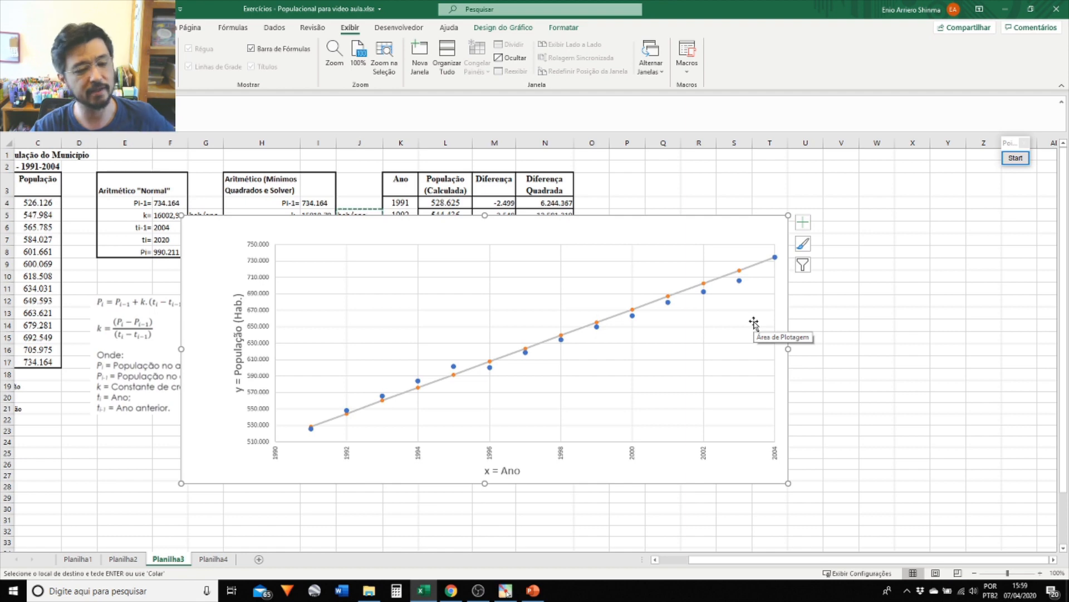
left_click_drag(753, 323, 772, 247)
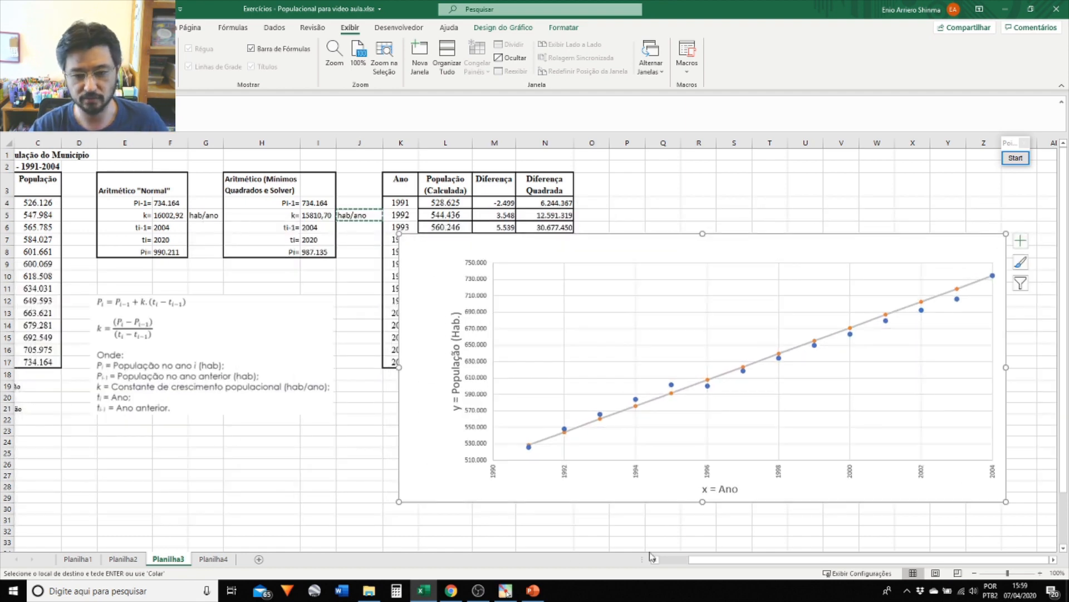
Review the 2004 row of the source population table and the headings of both arithmetic method blocks.
left_click_drag(733, 560, 677, 561)
left_click(42, 363)
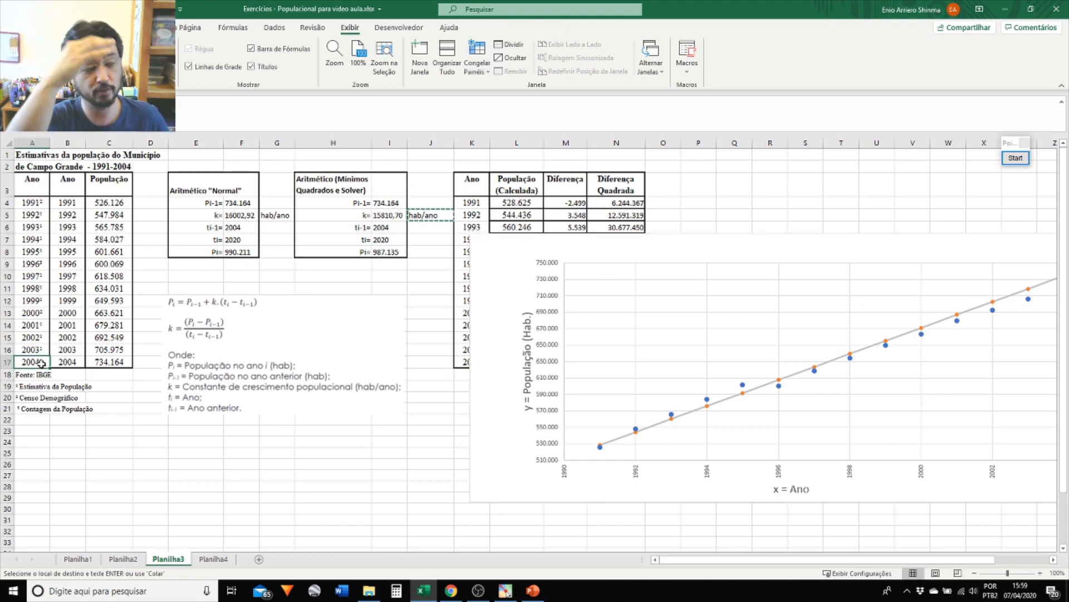
left_click(188, 188)
left_click(321, 181)
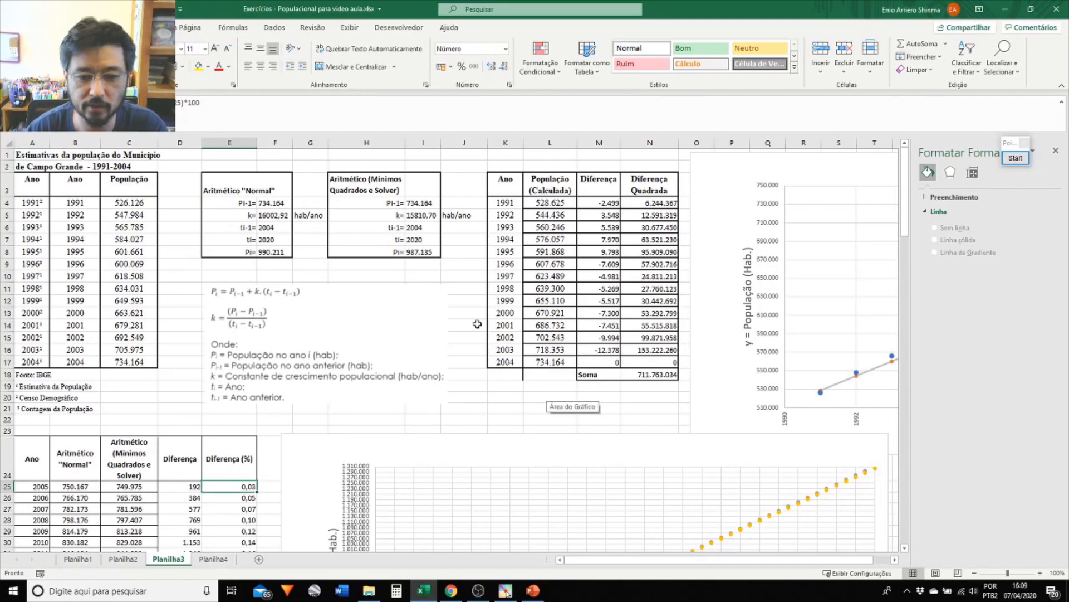
Highlight the least-squares projections from 2005 onward and the matching parameter block H3:I8.
scroll(477, 324, "down", 2)
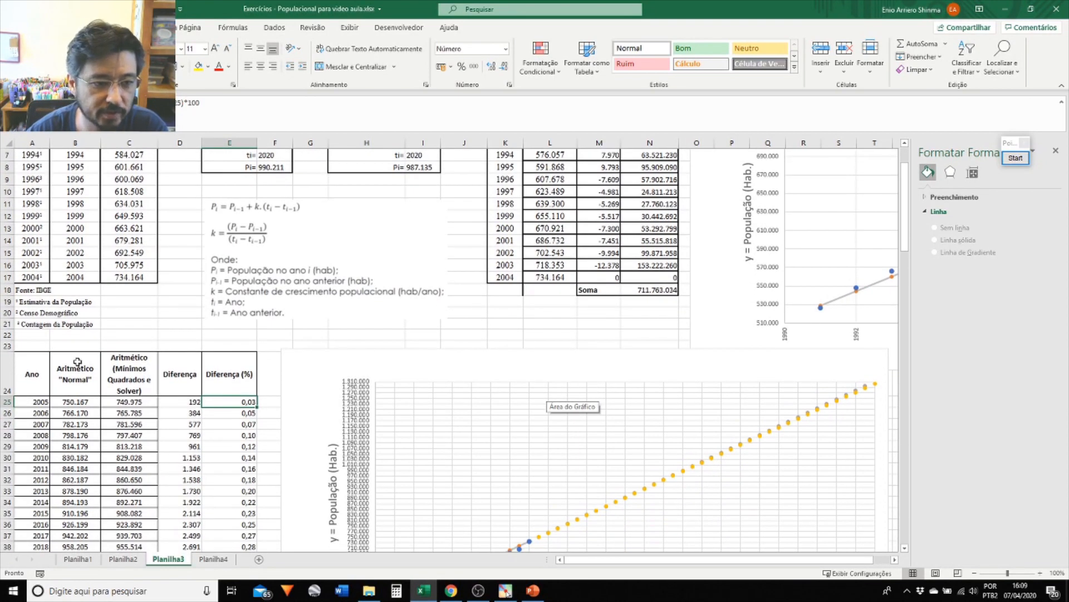
left_click_drag(129, 373, 142, 510)
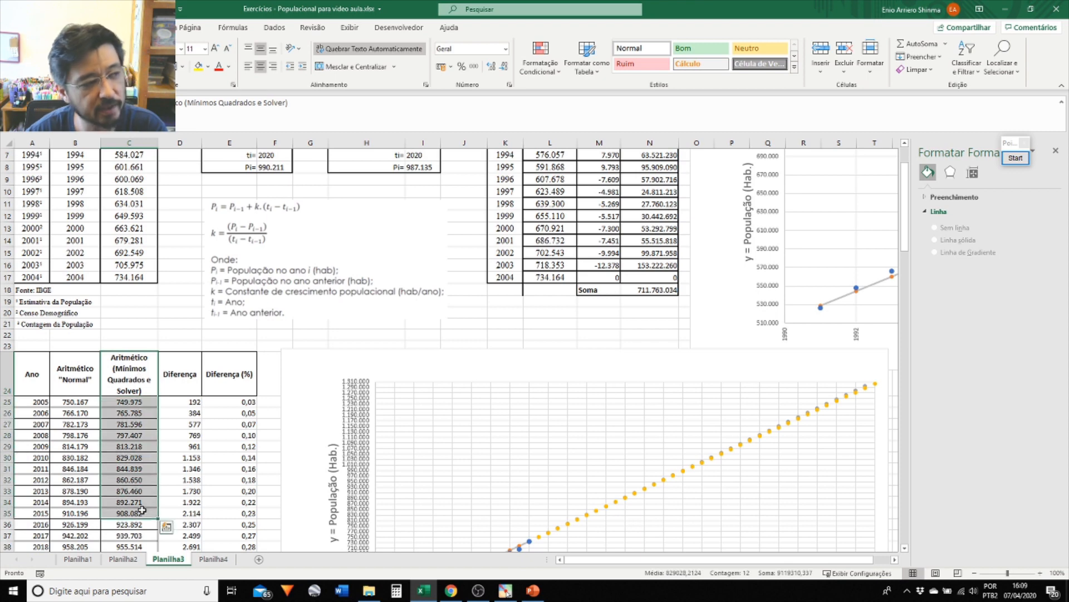
scroll(478, 308, "up", 2)
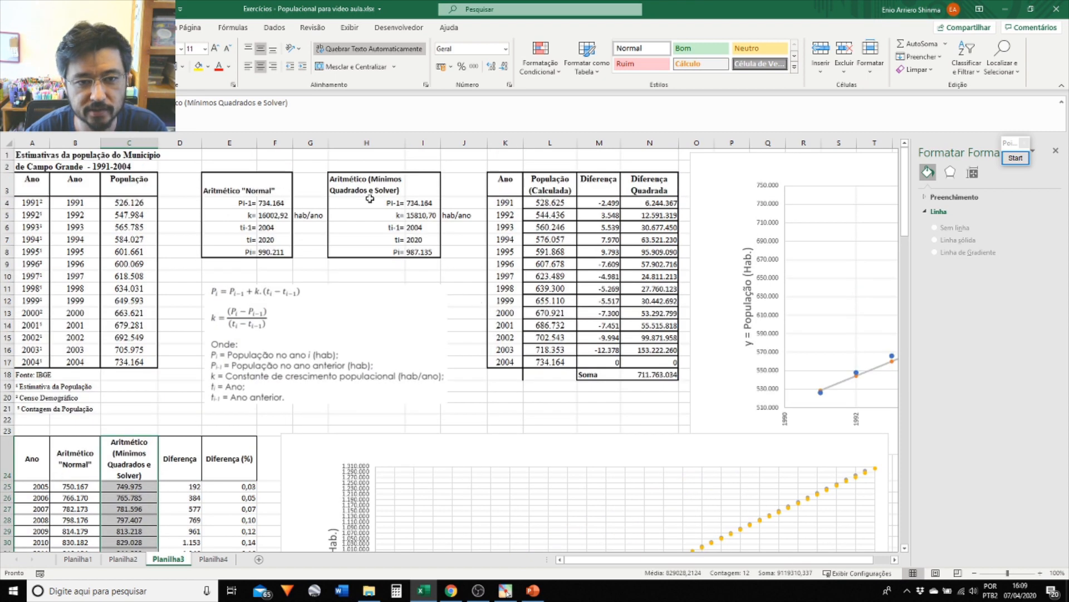
left_click(390, 193)
left_click_drag(390, 193, 425, 259)
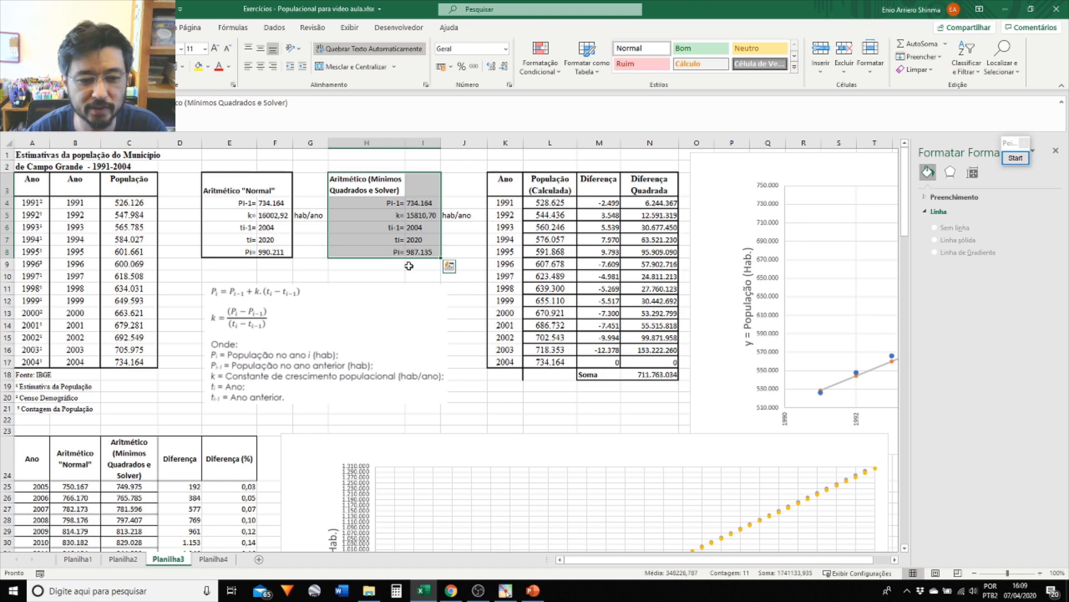
Show the whole projection chart up to 2040 beside its table and close the shape formatting pane.
scroll(409, 266, "down", 3)
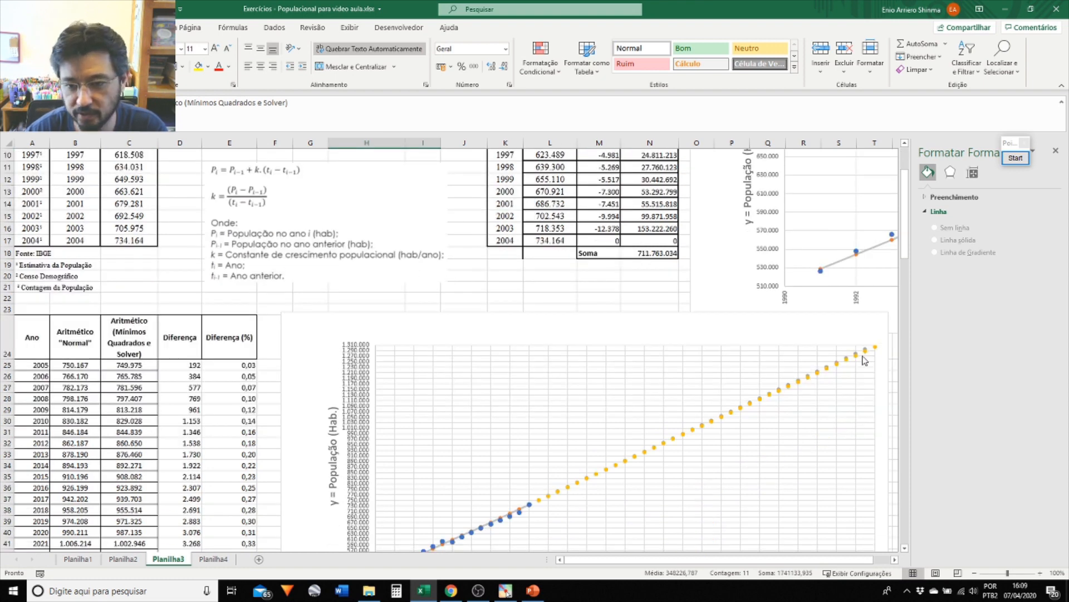
scroll(726, 433, "down", 3)
scroll(741, 418, "up", 2)
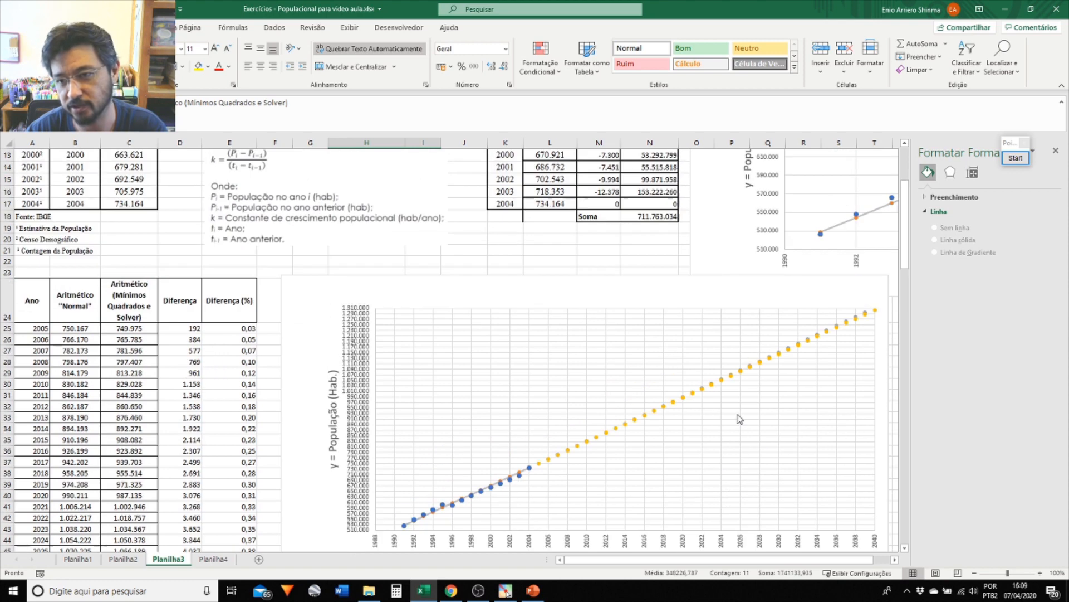
left_click(1057, 152)
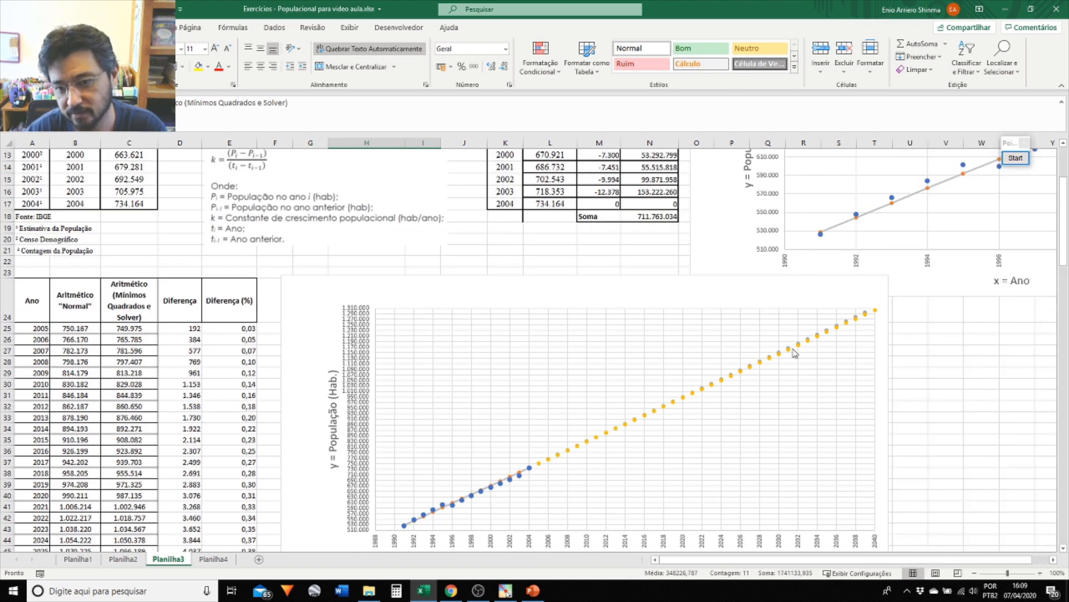
Inspect the 2005 row of the projection table, comparing the difference with the projections of both methods.
scroll(872, 317, "up", 4)
left_click(515, 394)
scroll(518, 397, "down", 5)
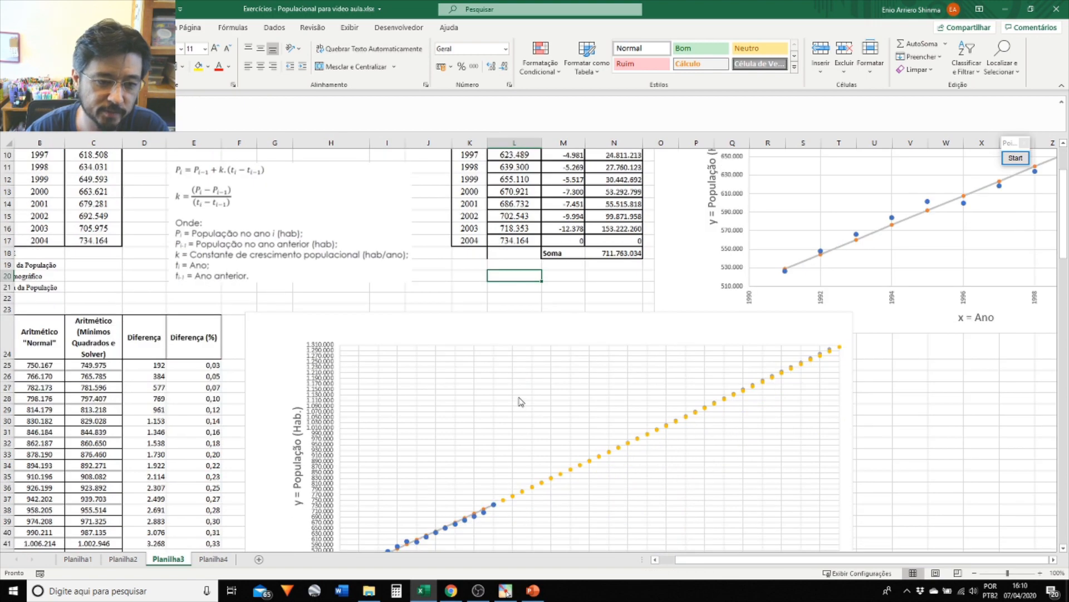
scroll(519, 401, "down", 1)
left_click(161, 294)
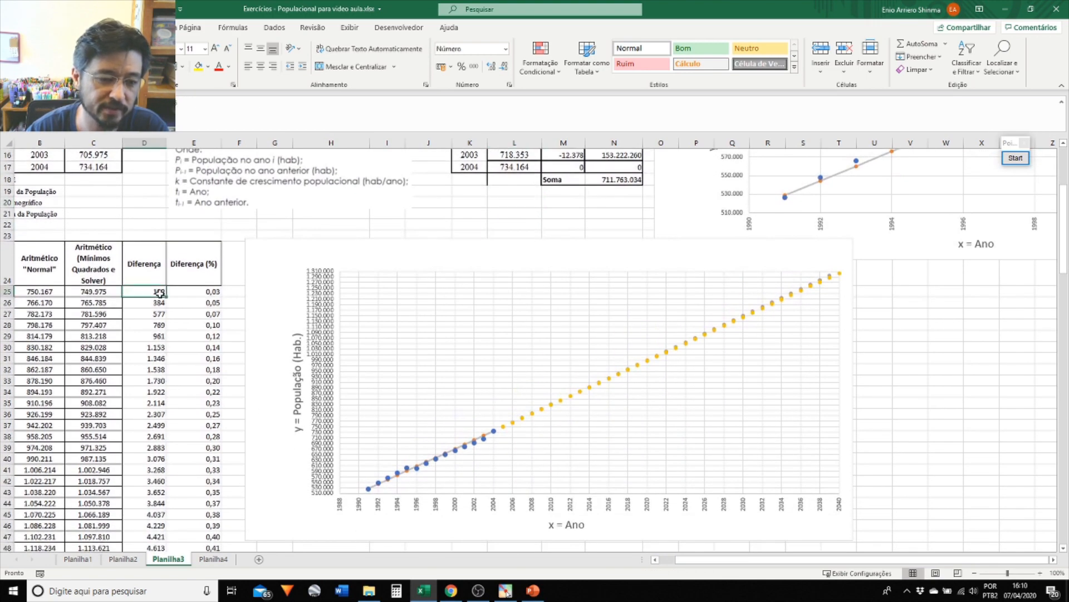
left_click(46, 291)
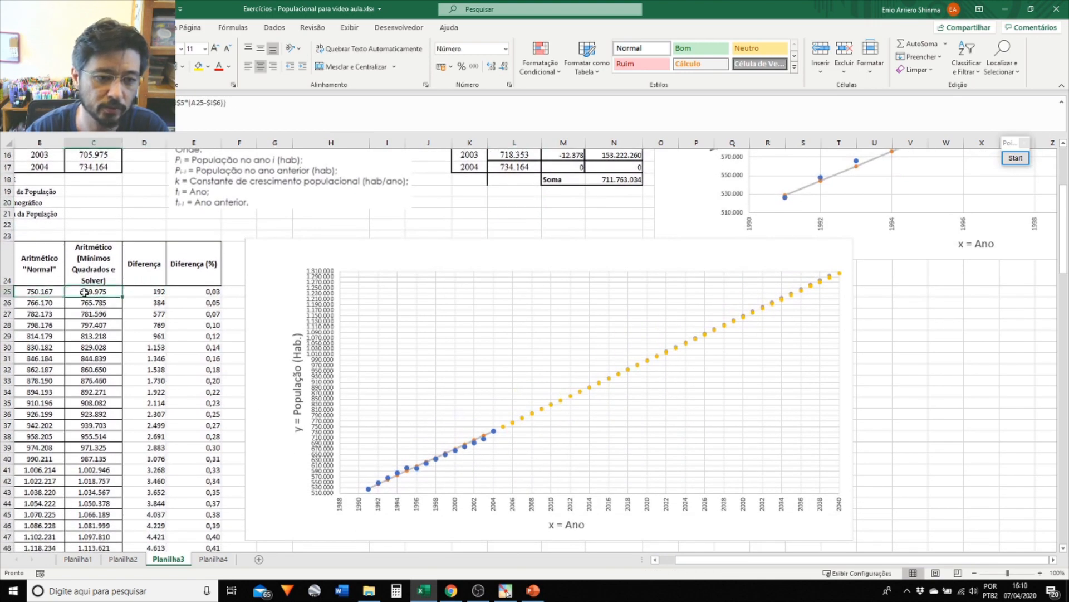
Open Planilha4 and review its 1980, 1991 and 2000 population data and the least-squares parameter block.
key("ctrl+Page_Down")
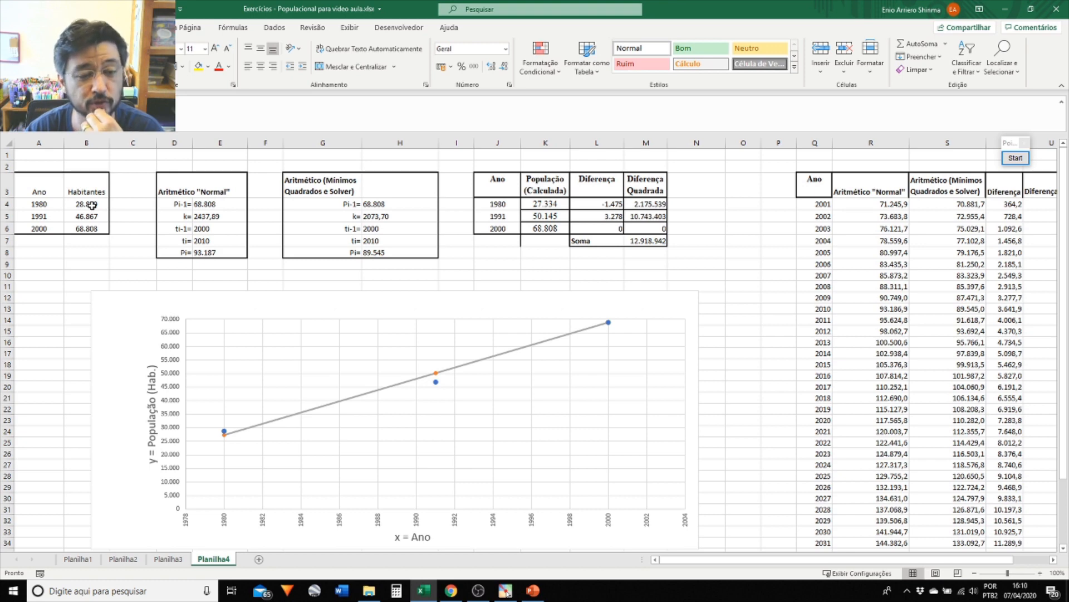
left_click_drag(92, 205, 89, 228)
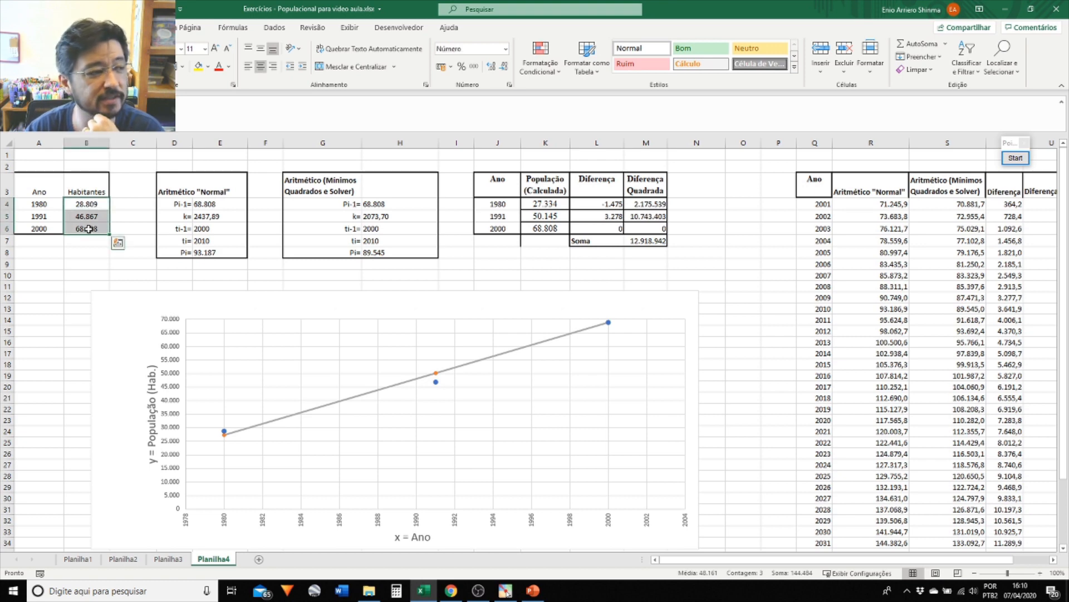
left_click_drag(43, 192, 92, 225)
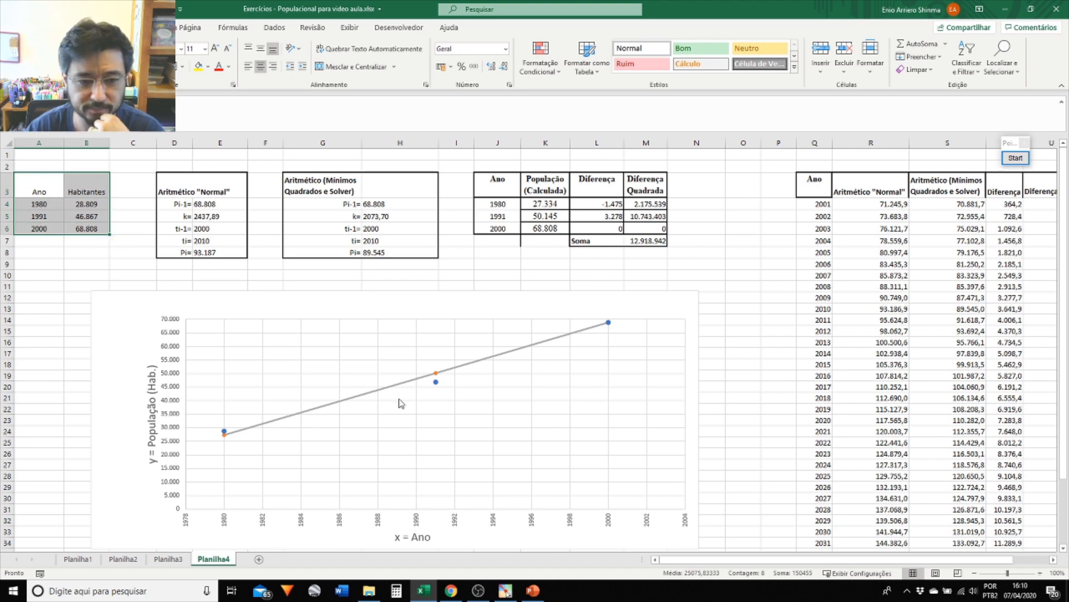
left_click(406, 225)
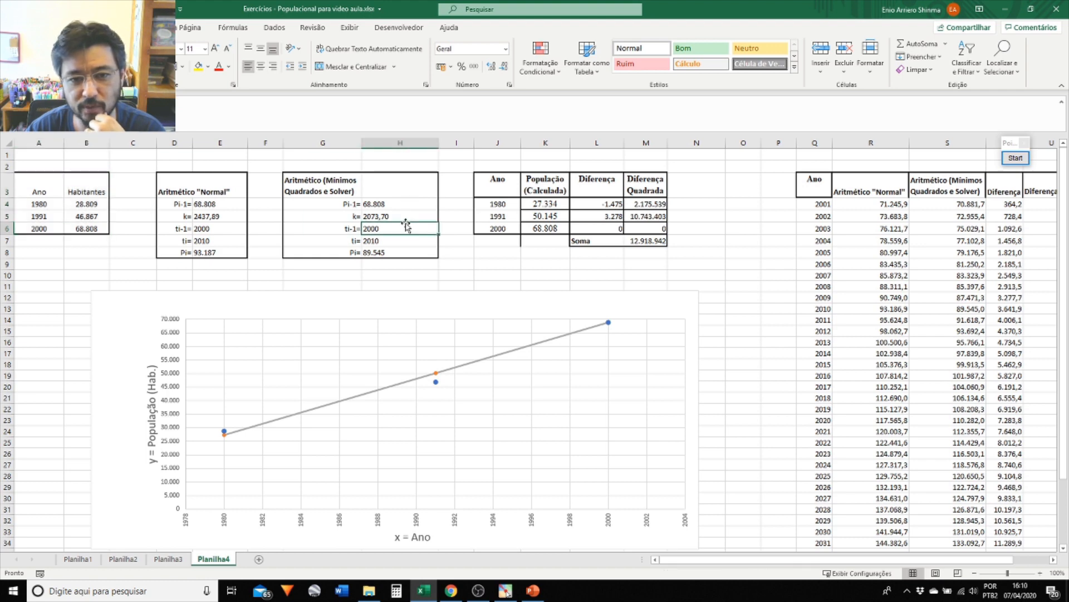
Examine the Diferença and Diferença (%) columns of the Planilha4 projection table down to 2040.
left_click_drag(782, 562, 860, 563)
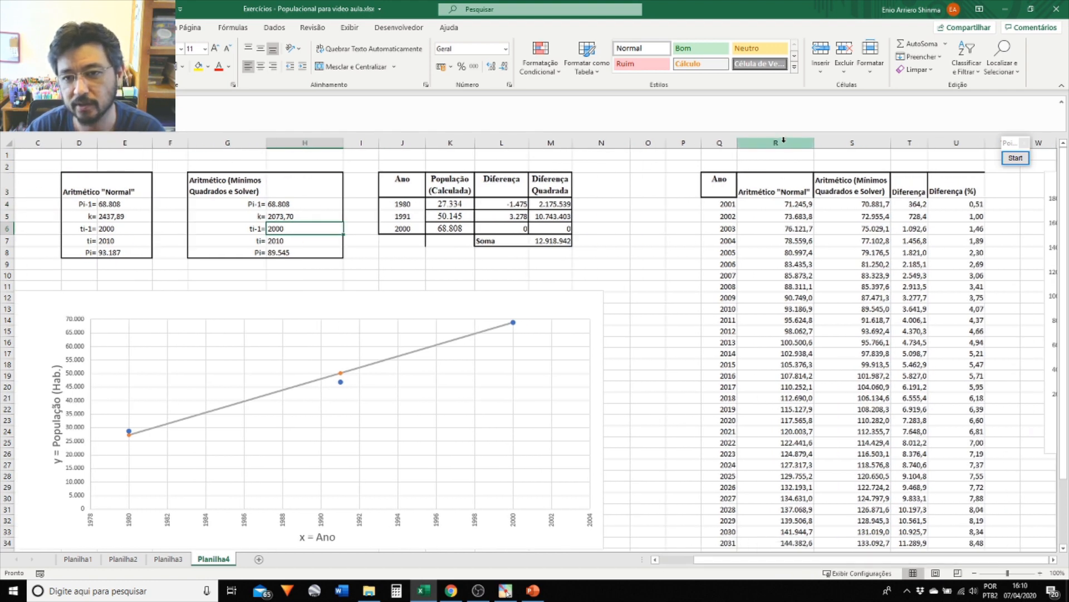
left_click(912, 142)
left_click(956, 146)
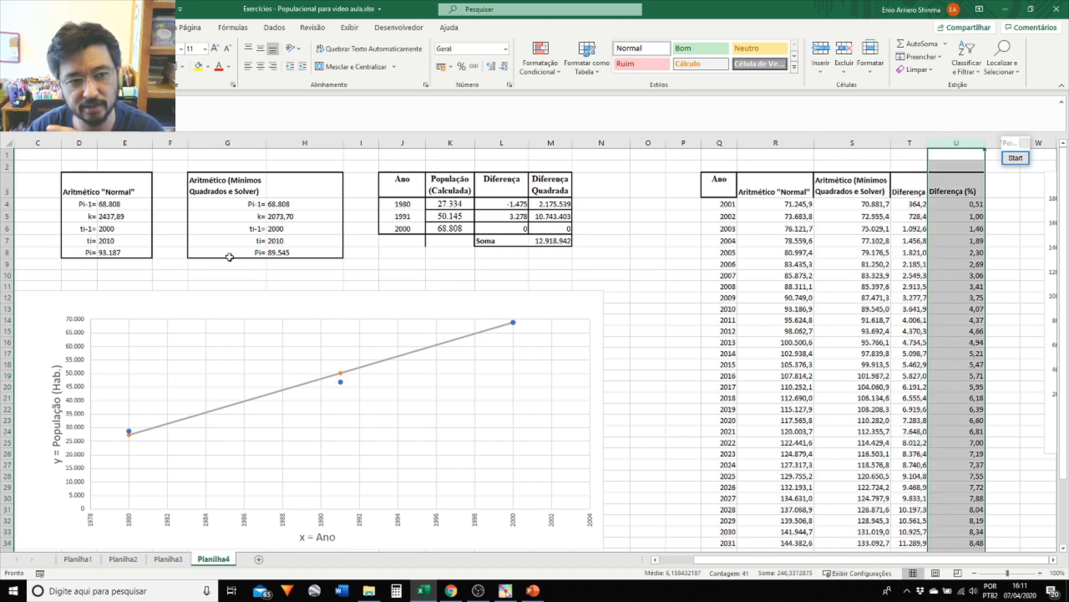
scroll(1009, 395, "down", 5)
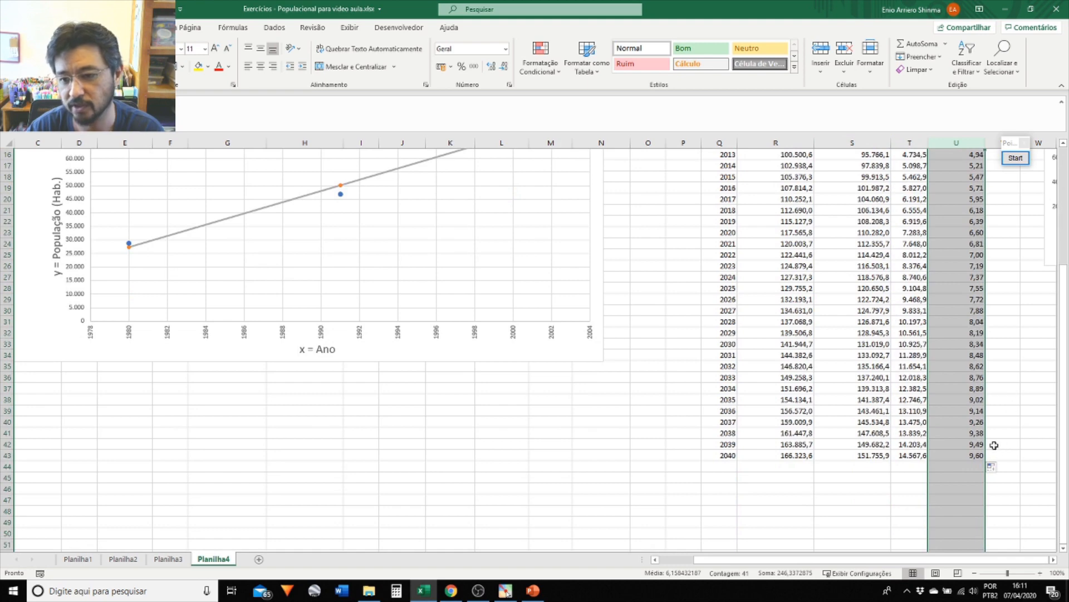
left_click(972, 455)
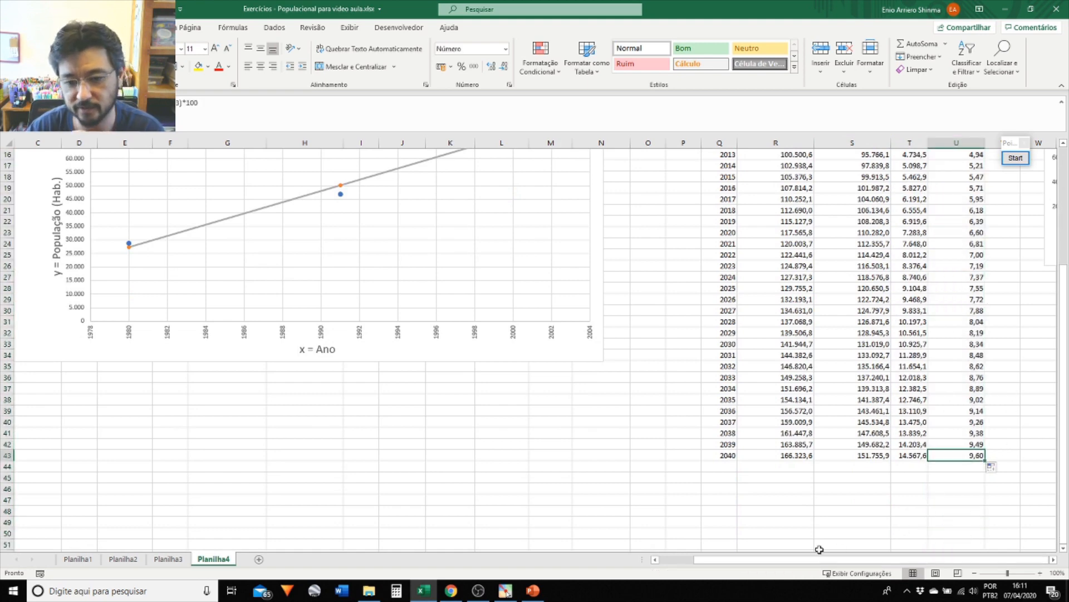
Examine the line chart comparing the "Normal" and least-squares projections on Planilha4.
left_click(1053, 560)
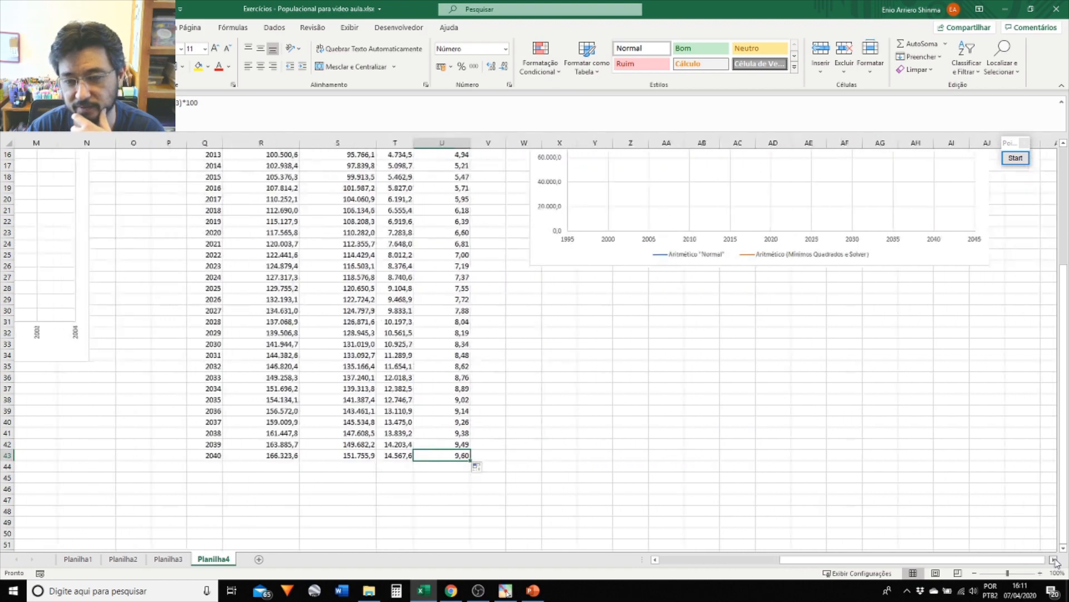
left_click(1053, 559)
scroll(611, 475, "up", 5)
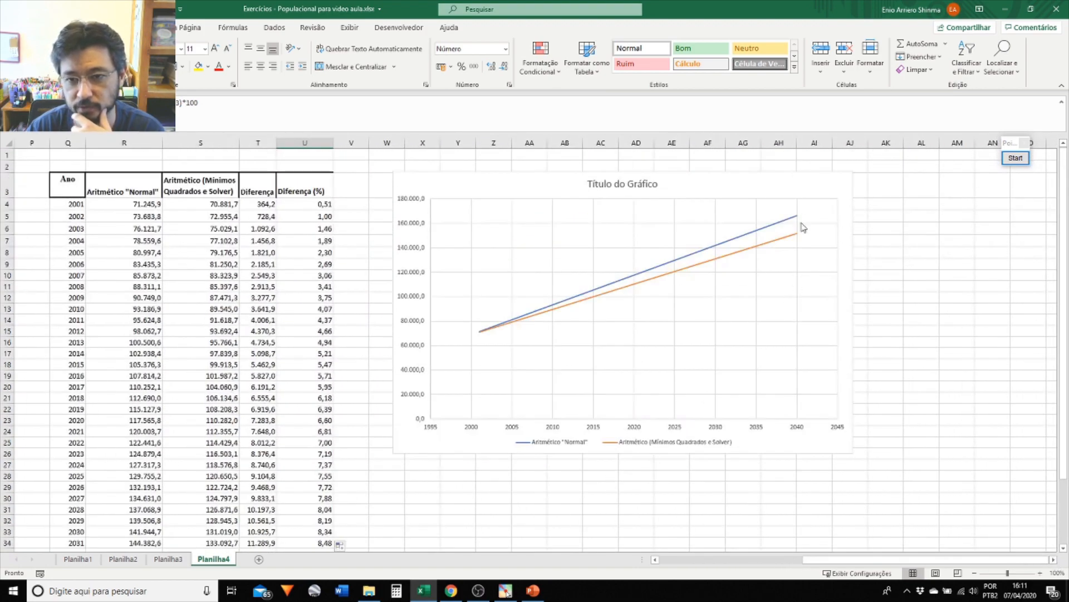